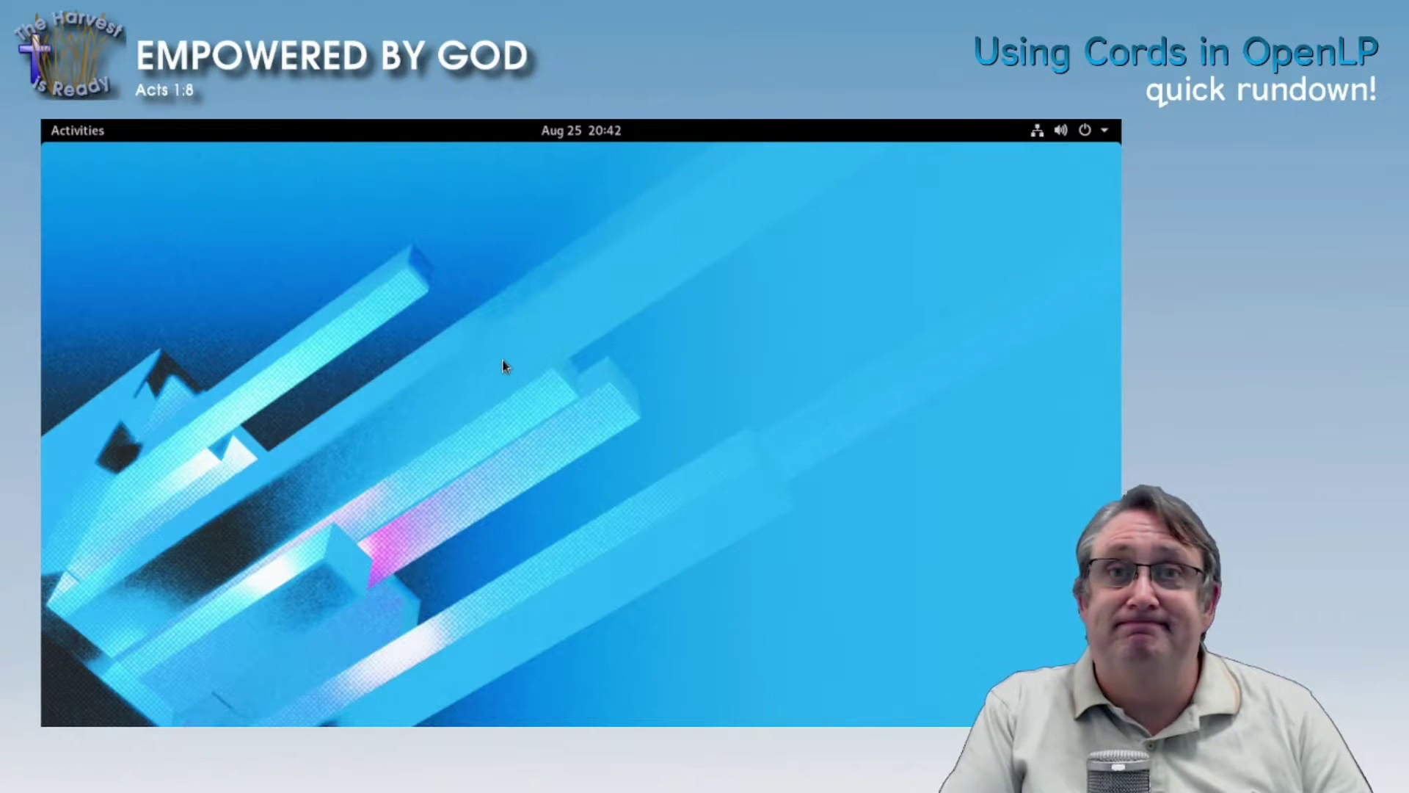
Bring the OpenLP window with its Songs library to the front using Alt+Tab
key(alt+Tab)
key(alt+Tab)
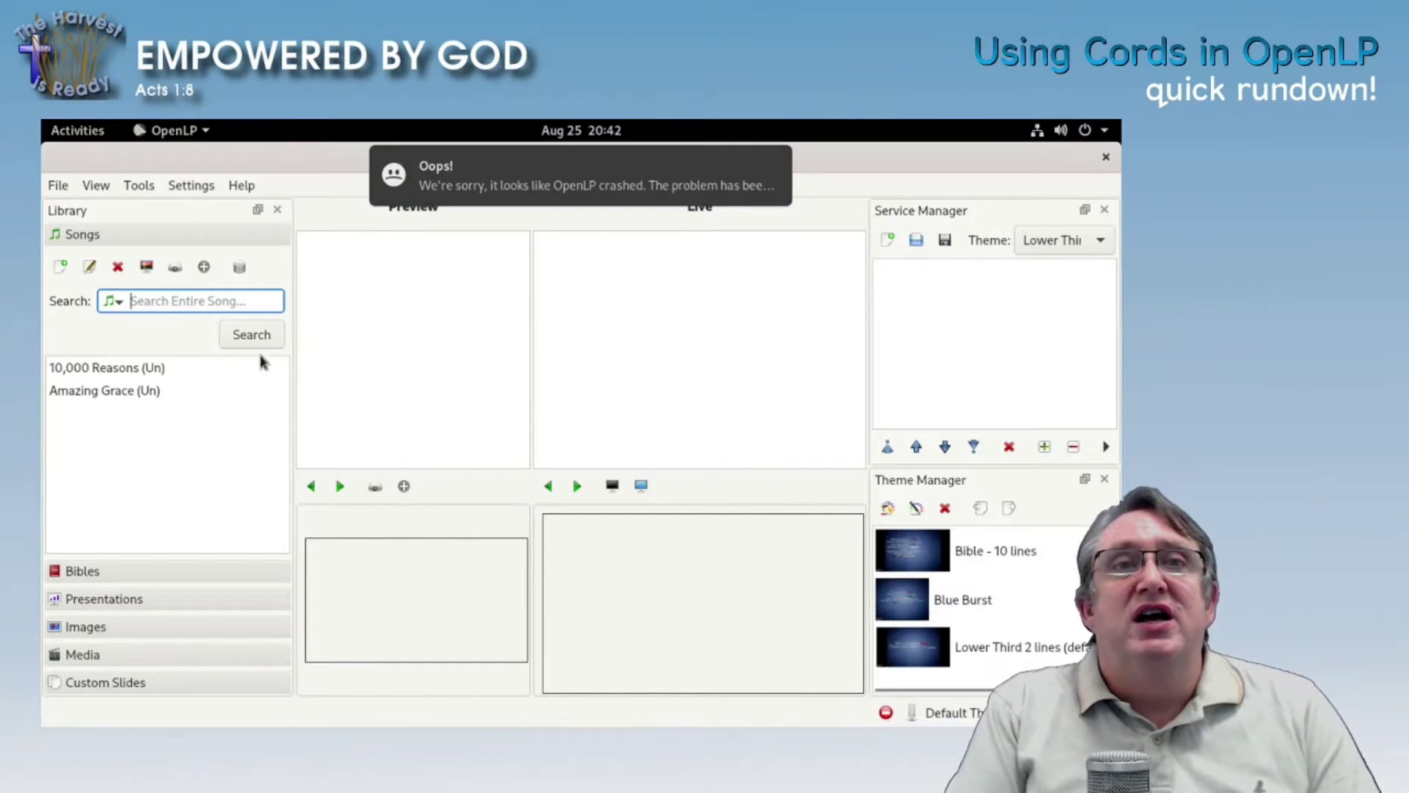
Dismiss the crash notice and save the formatting tags that include ChordLine and Chords
mouse_move(703, 196)
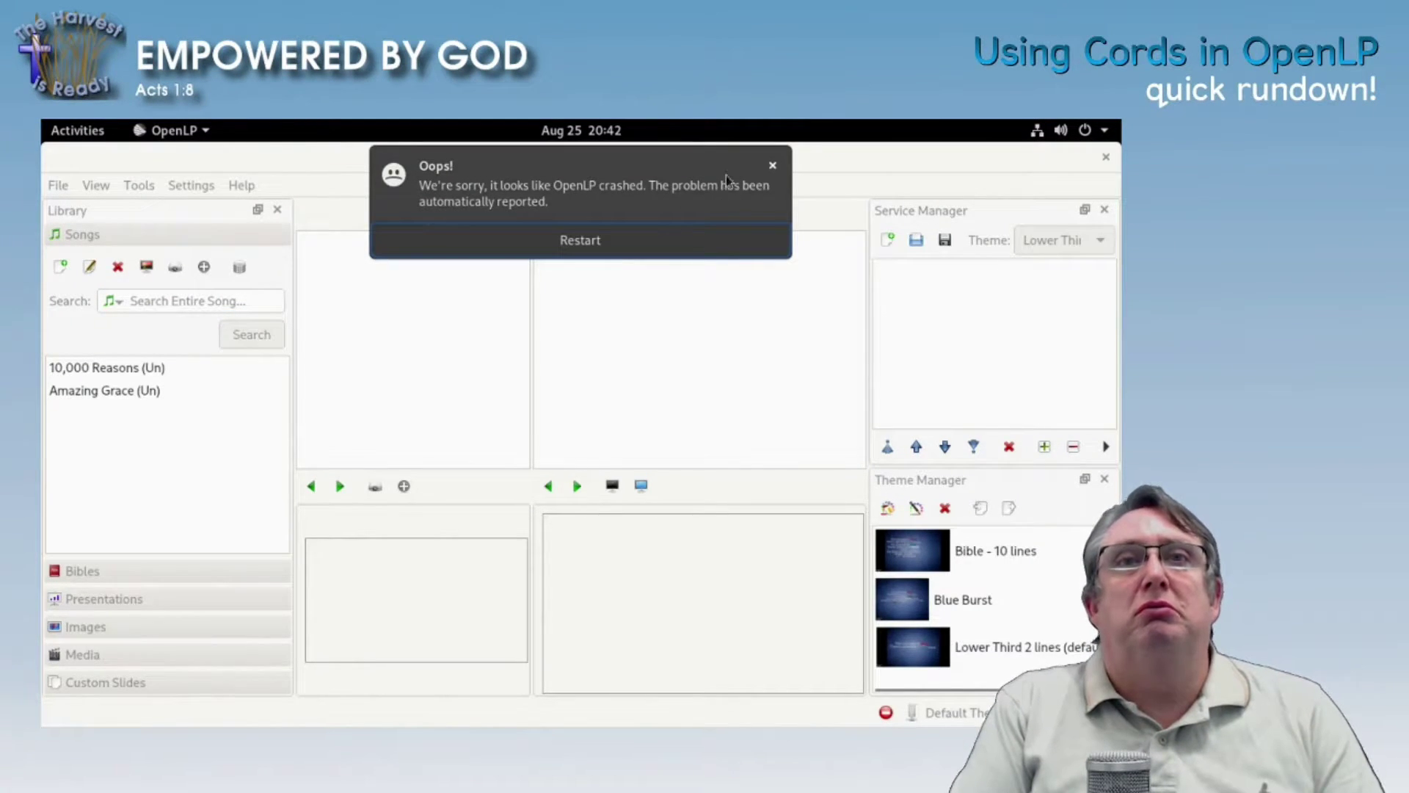
click(773, 169)
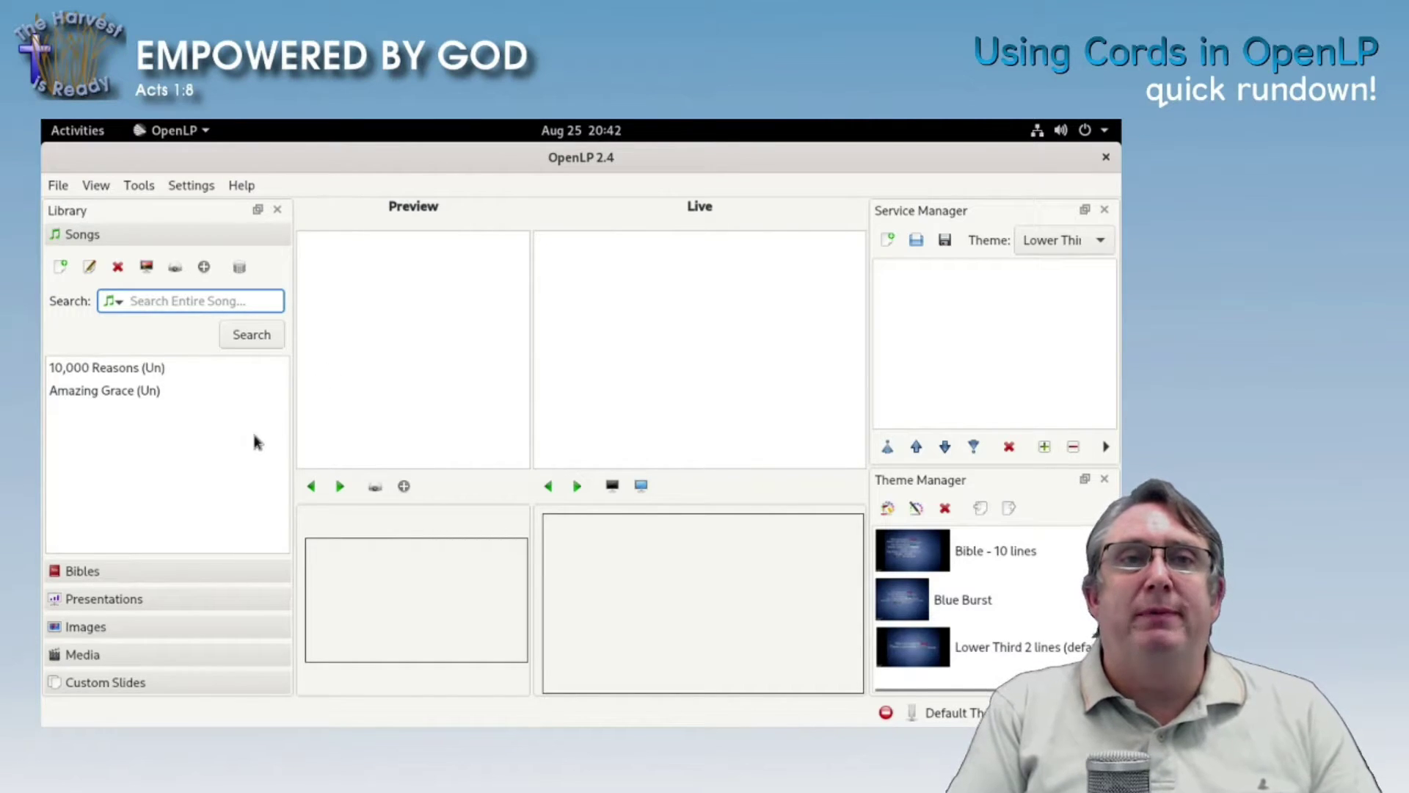
click(185, 188)
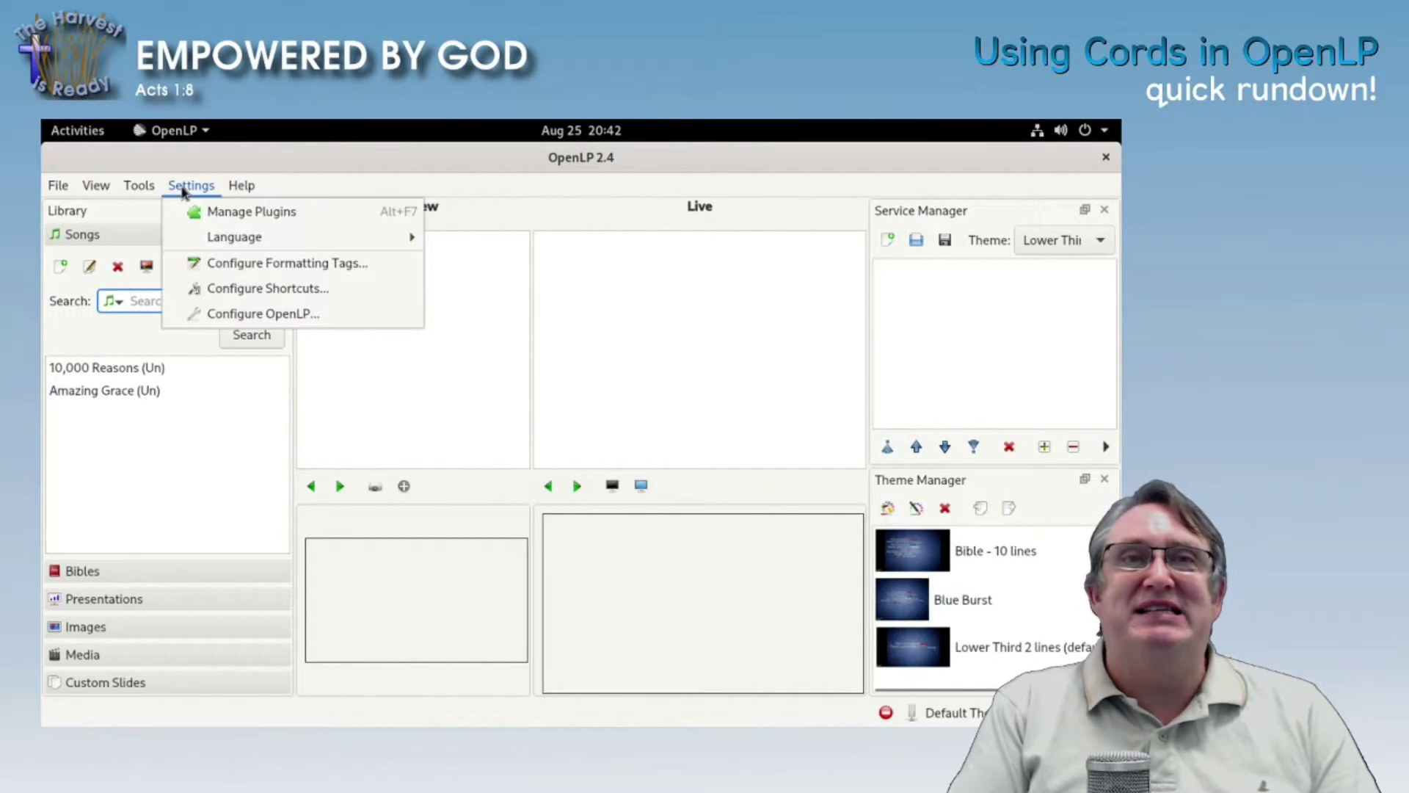
click(236, 275)
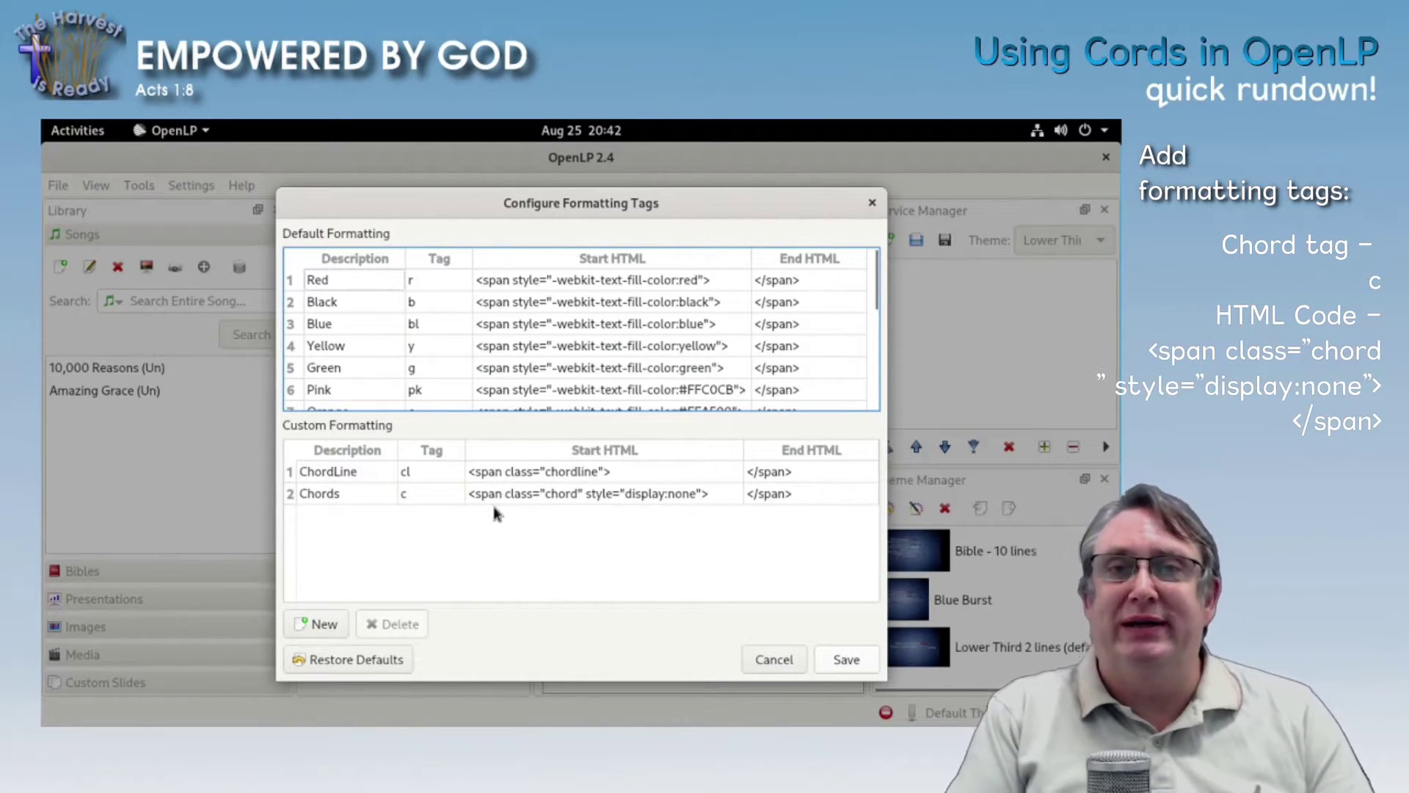
click(844, 660)
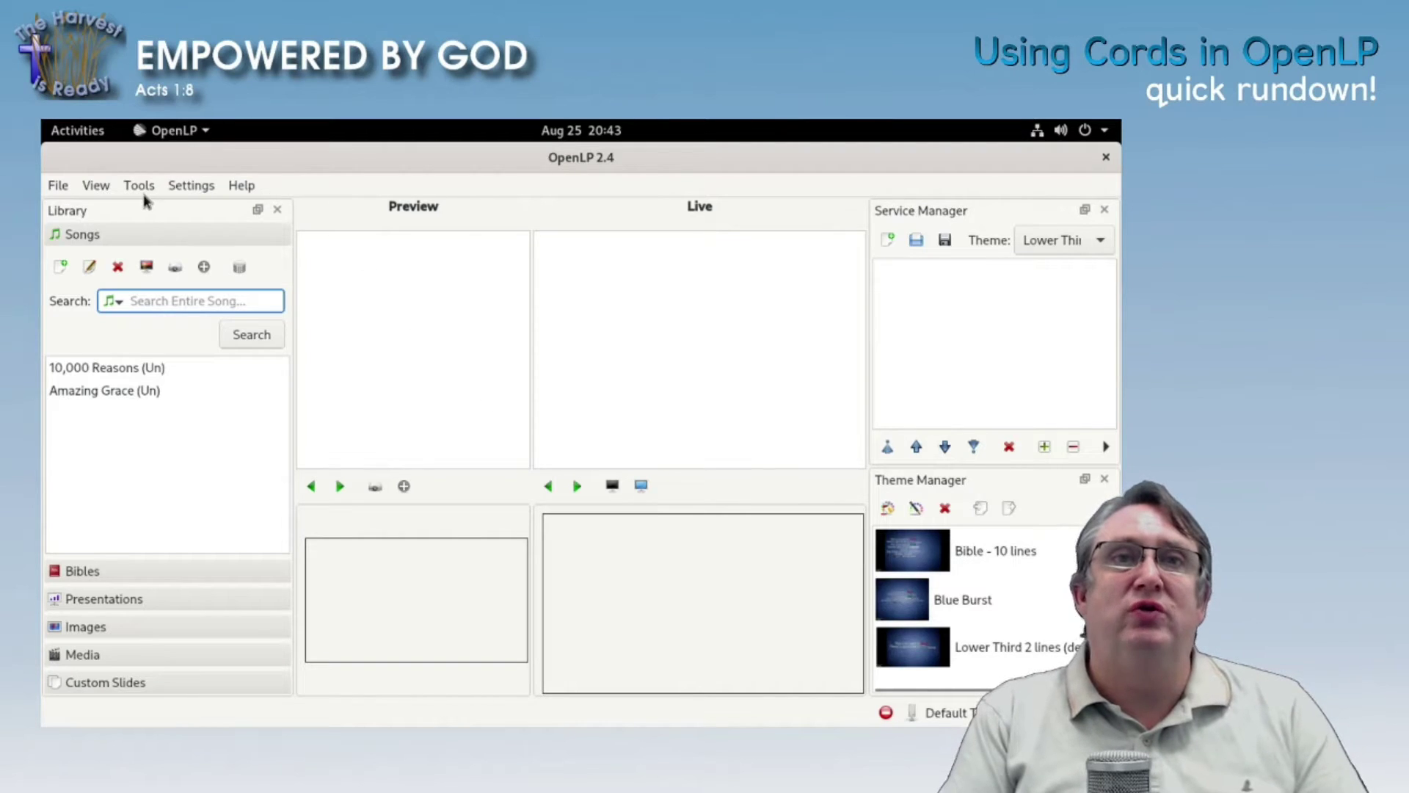
Open OpenLP's data folder in the Files manager
click(185, 186)
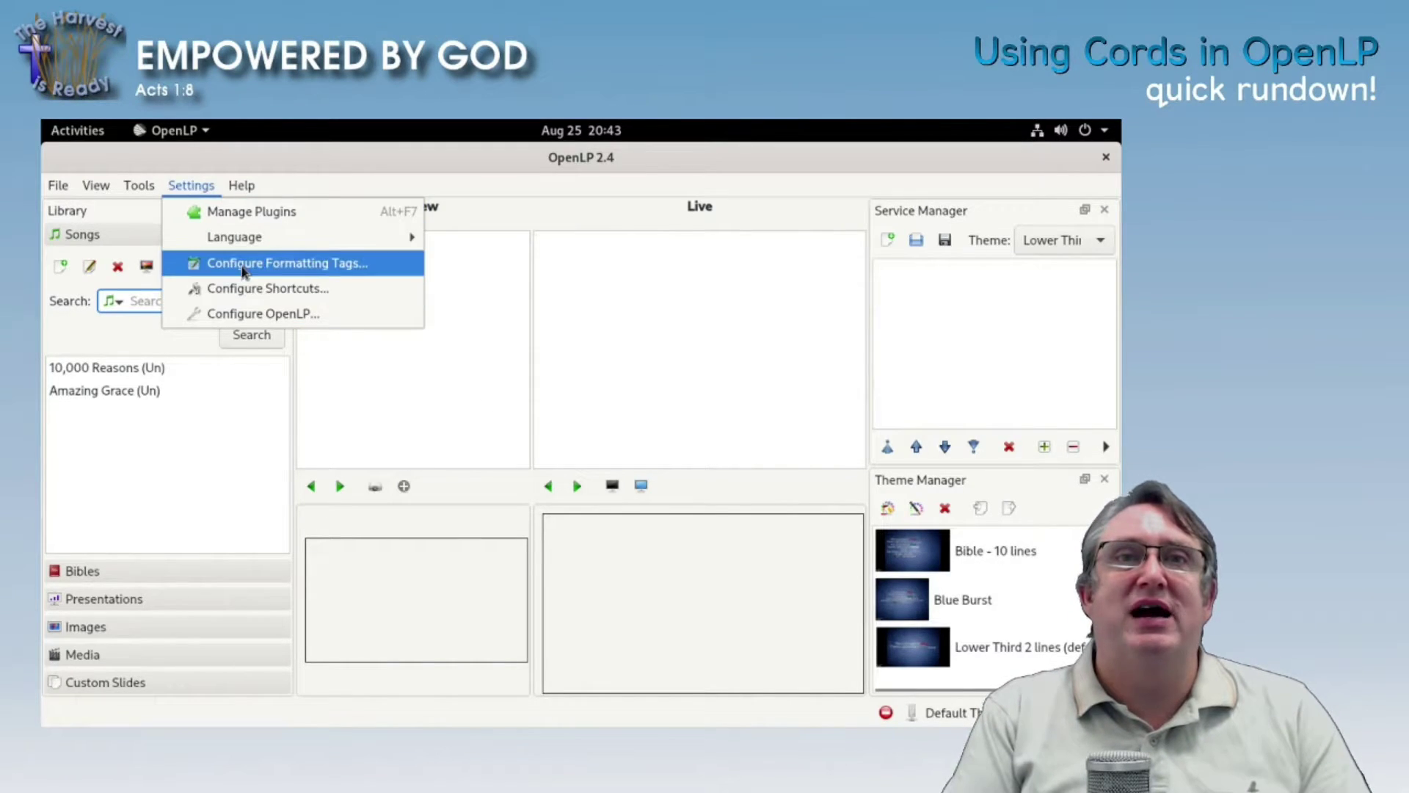
mouse_move(138, 185)
click(192, 211)
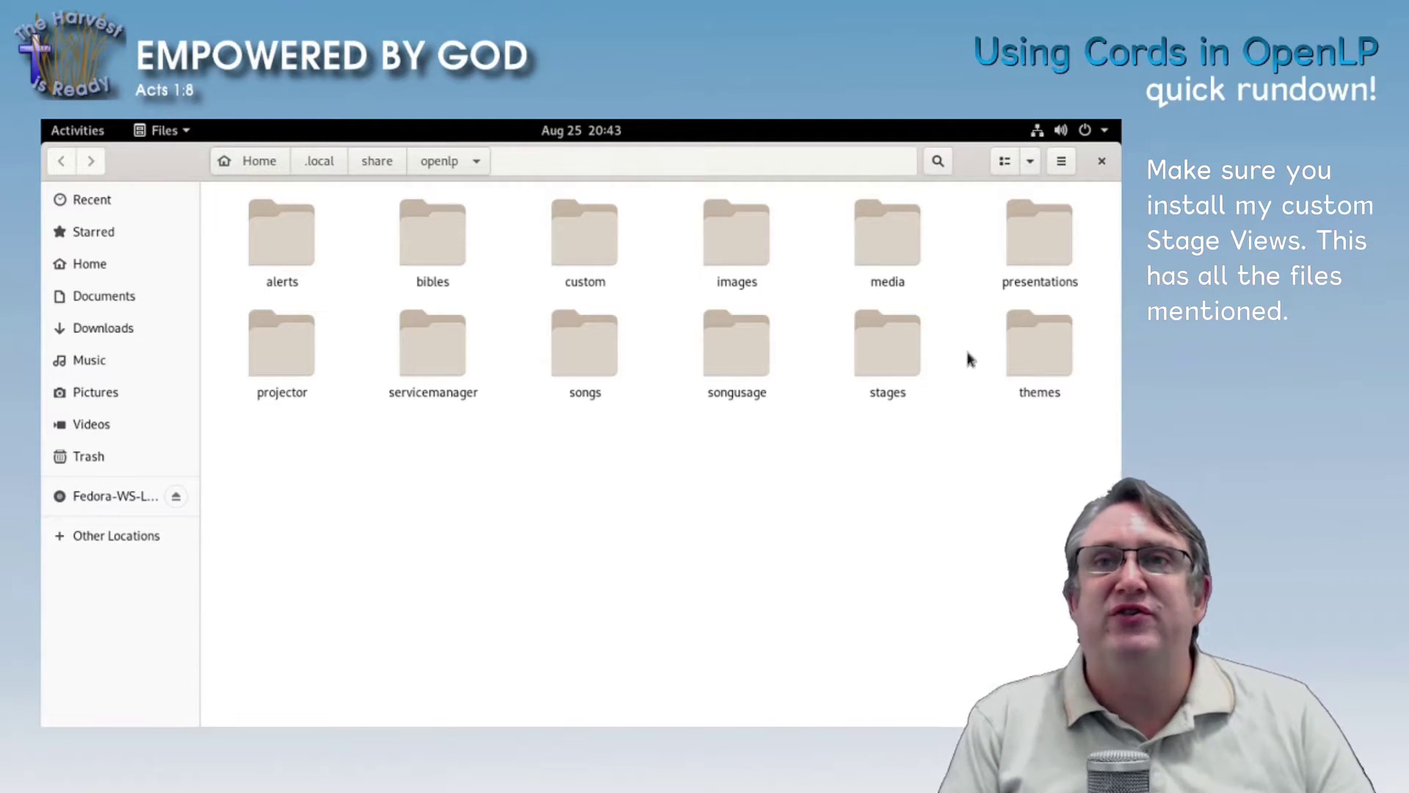
Go into stages/txt-OpenLPChords and open convertcords.html in Firefox
double_click(877, 348)
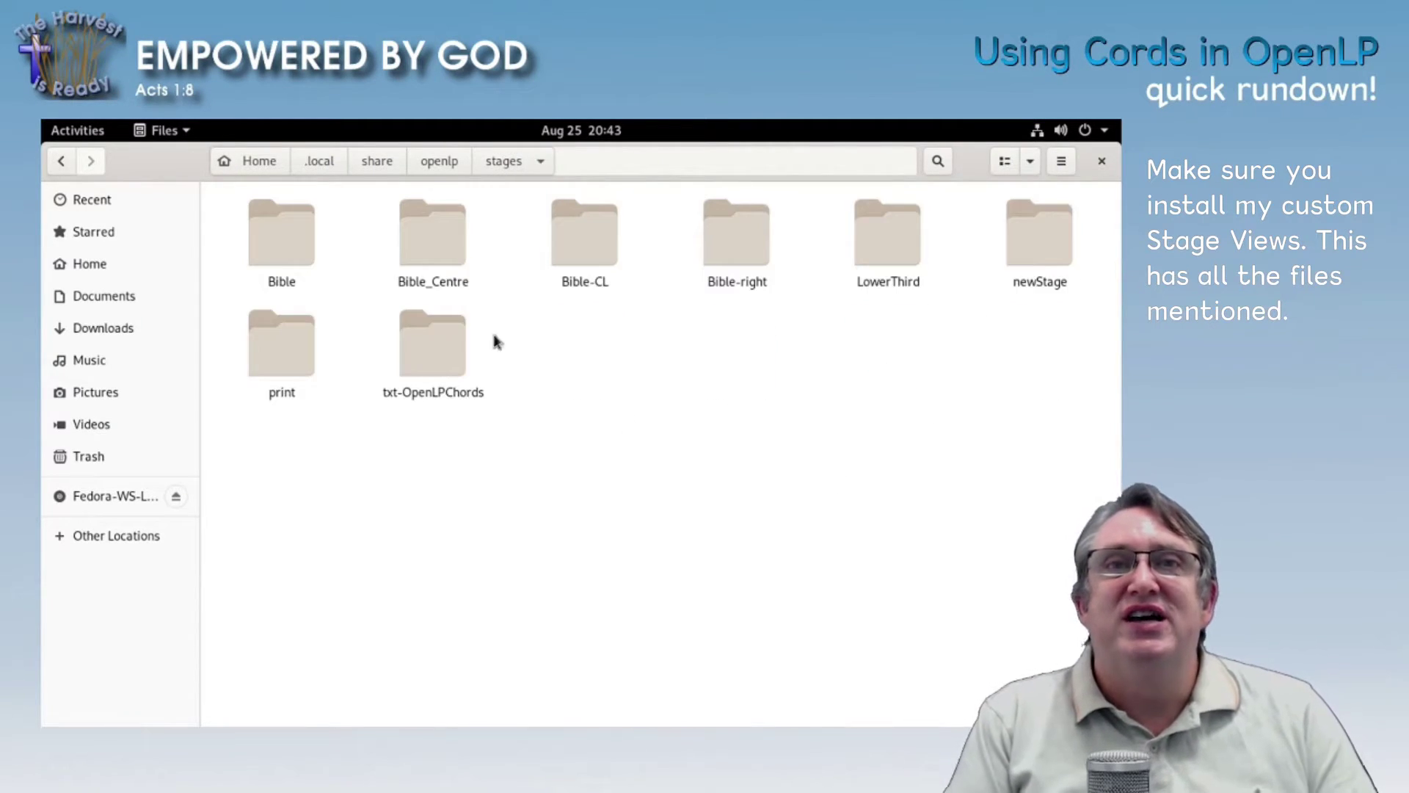
double_click(424, 371)
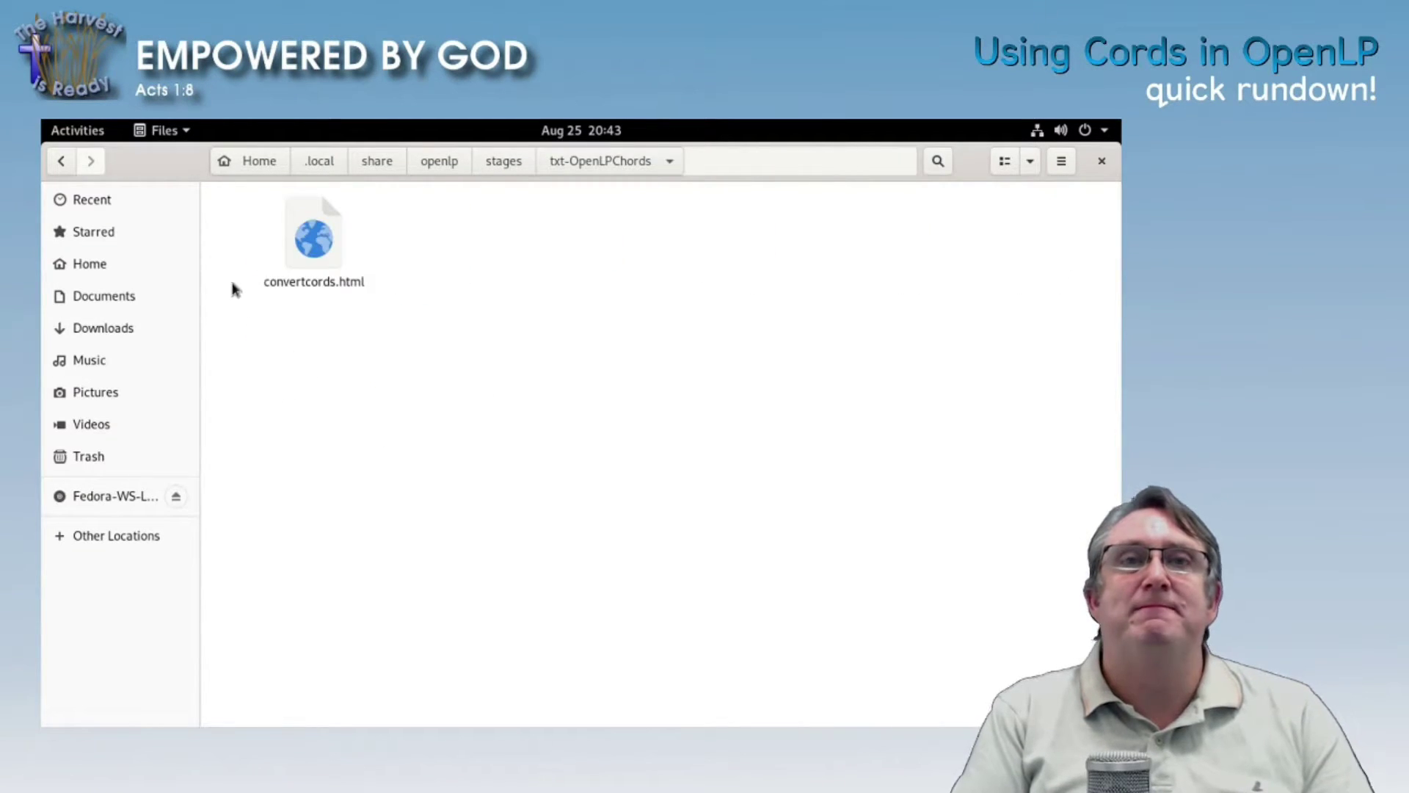
click(302, 268)
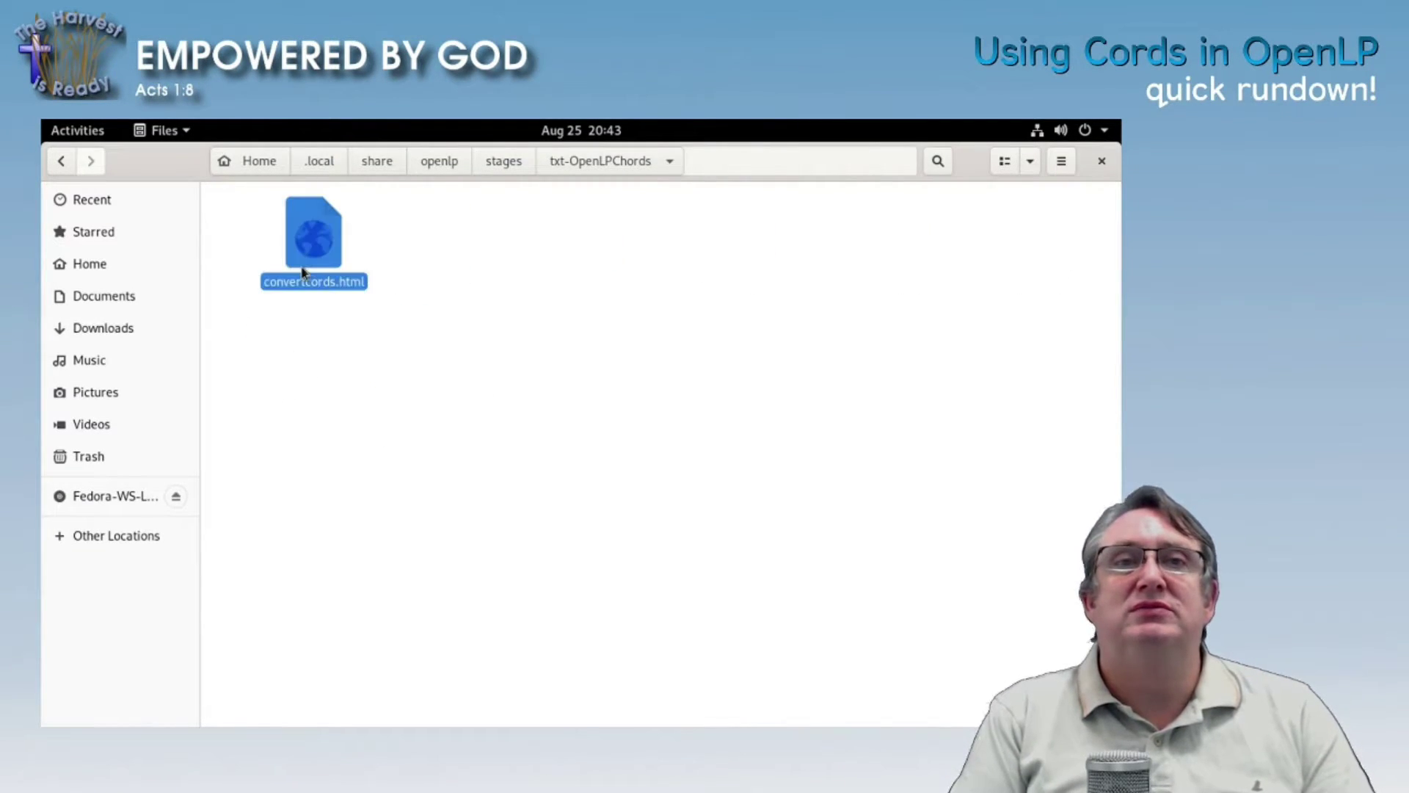
double_click(302, 272)
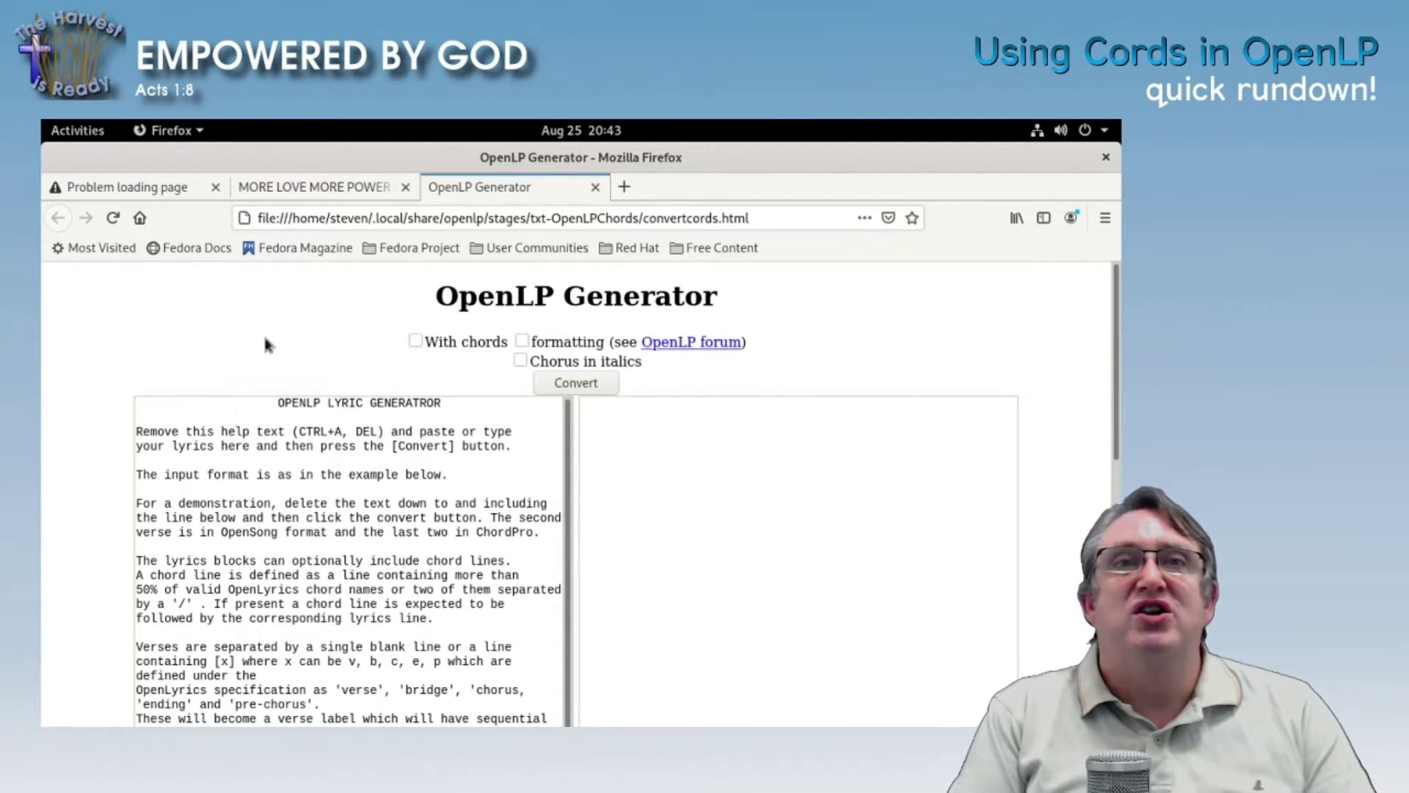
Copy the More Love More Power chords from Ultimate Guitar as plain text, then return to the Generator
click(316, 187)
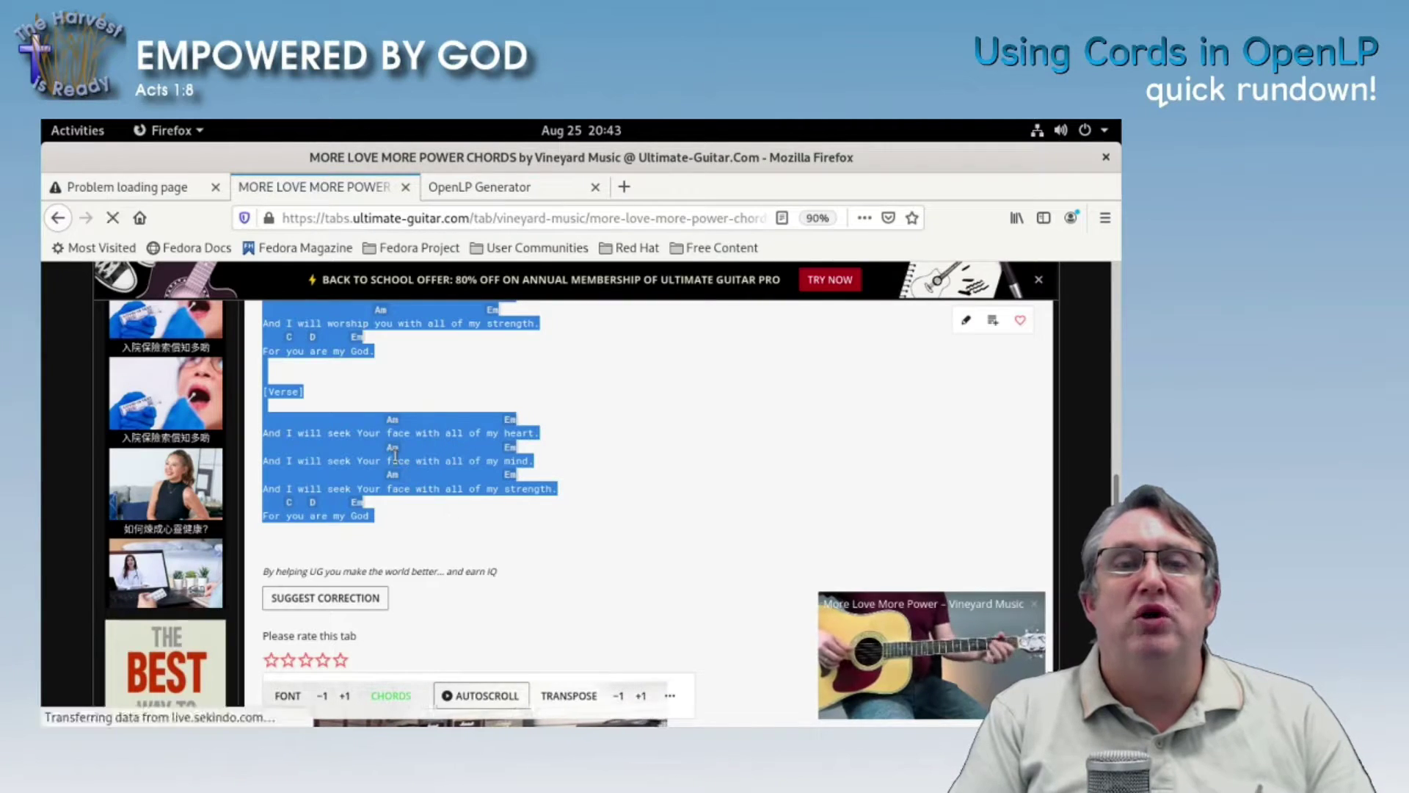
right_click(343, 449)
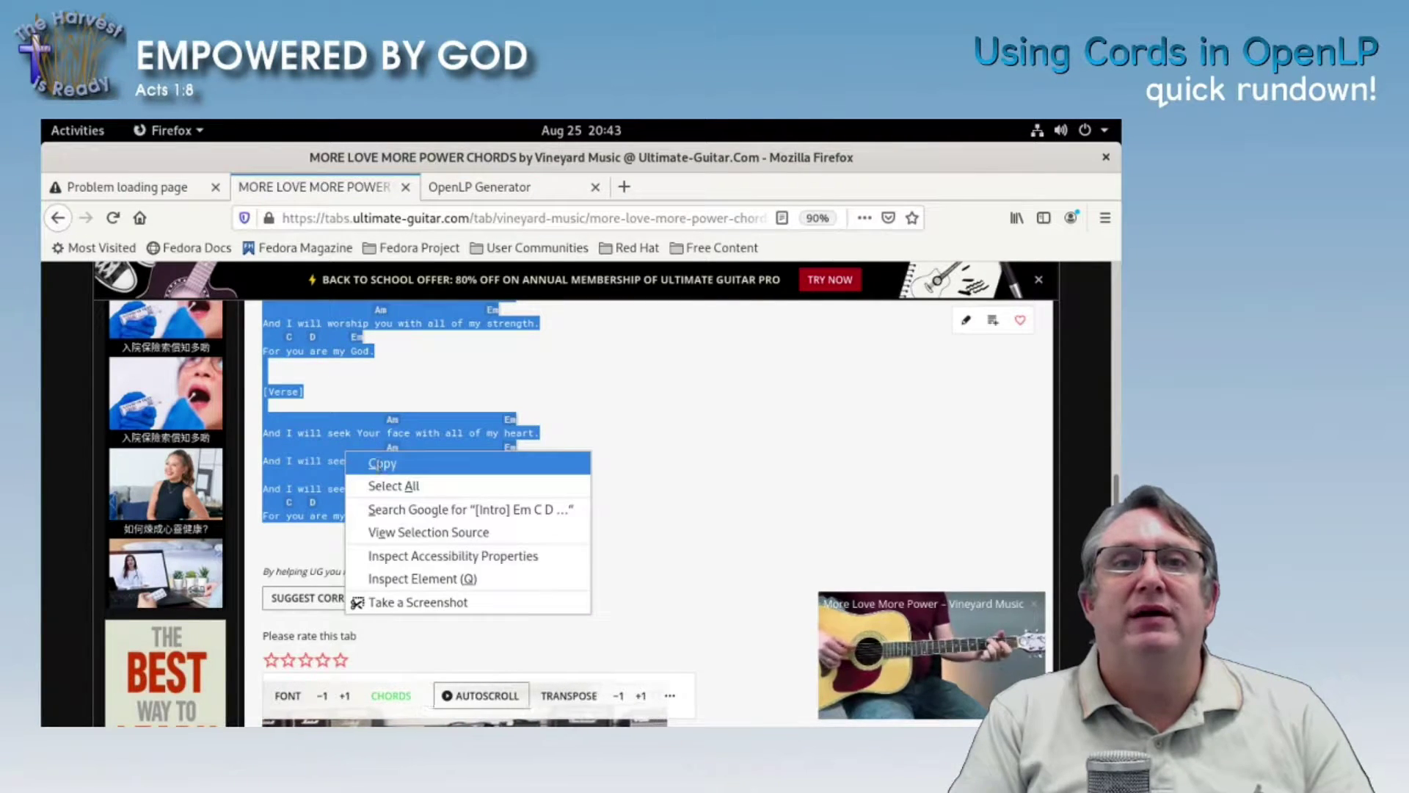
click(373, 464)
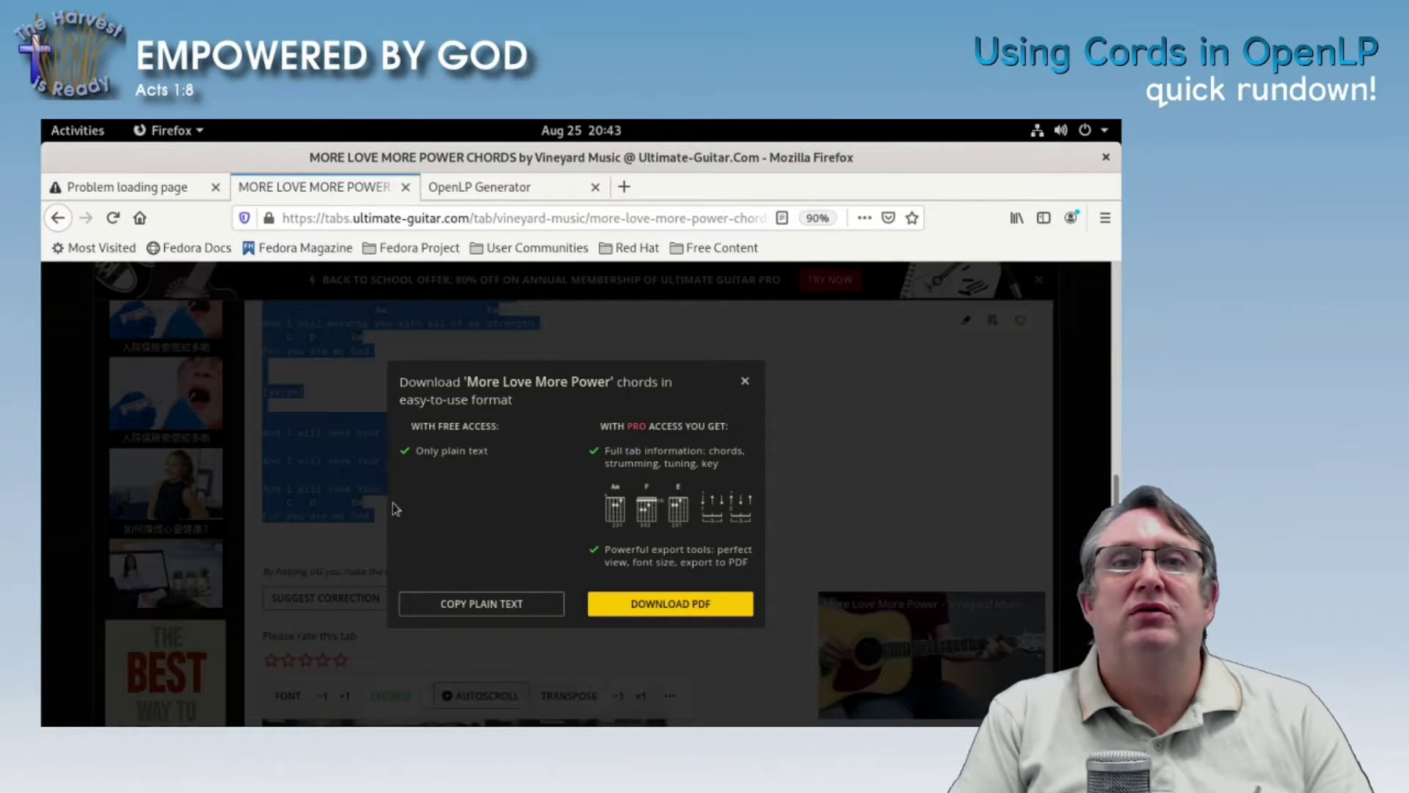
click(490, 610)
click(452, 188)
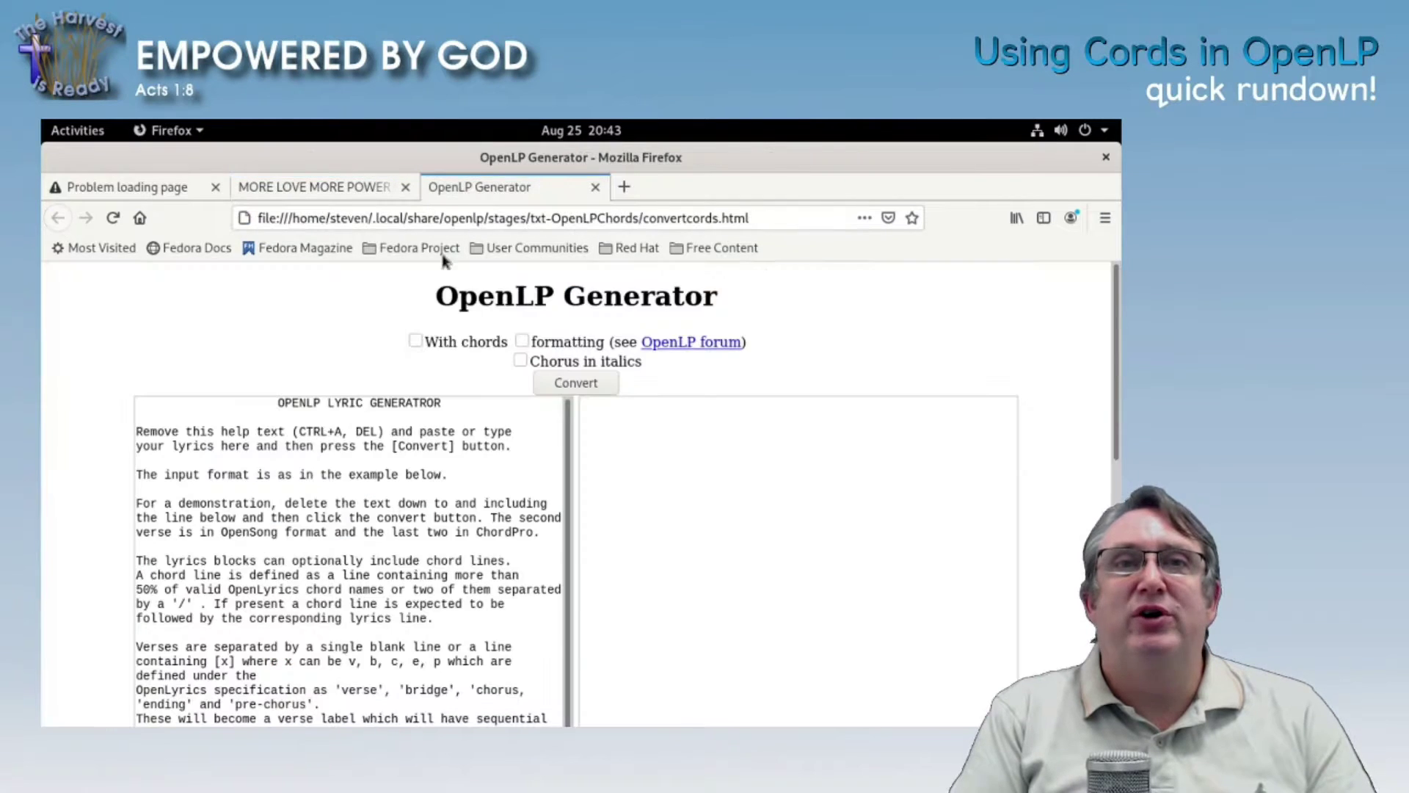
Replace the help text in the Generator input box with the pasted chord sheet
click(281, 427)
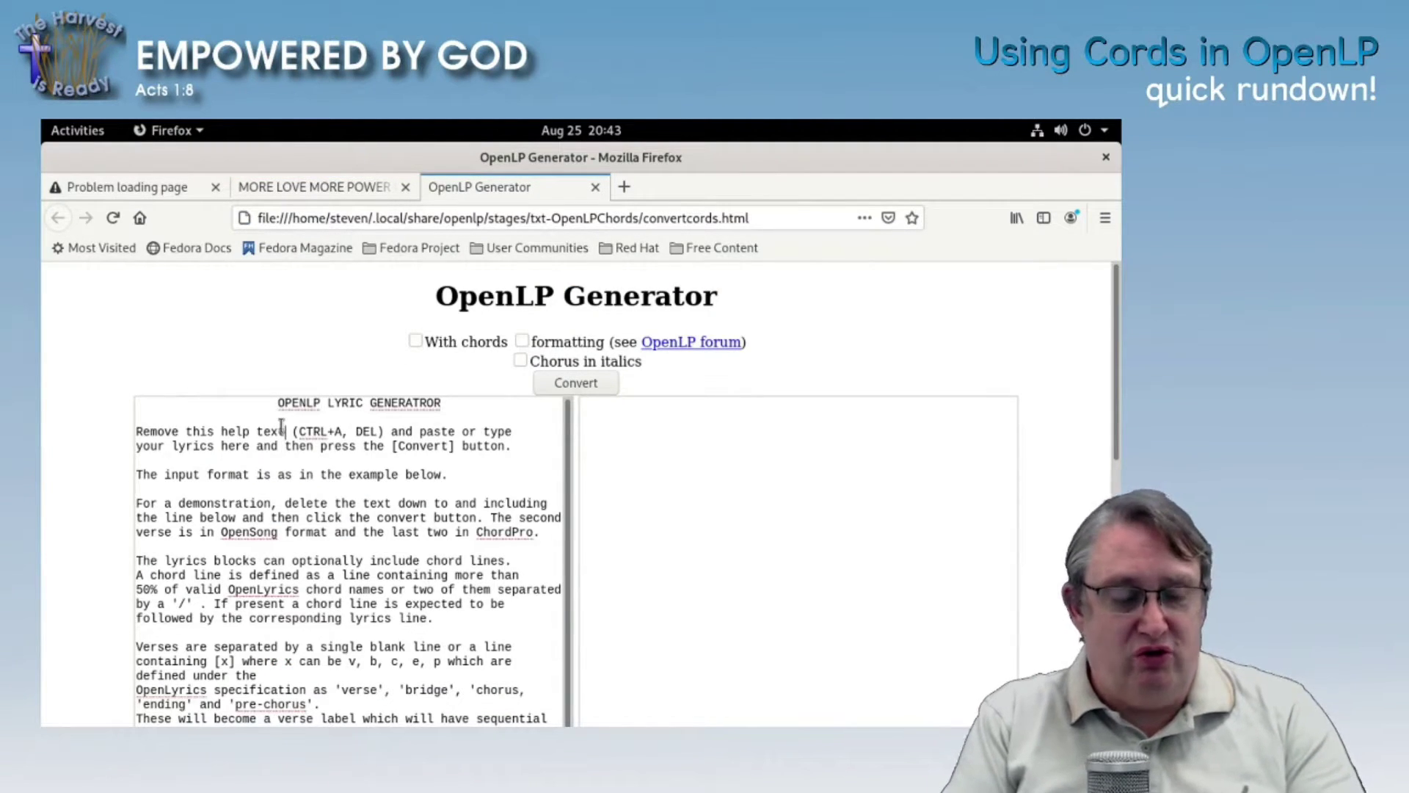
key(ctrl+a)
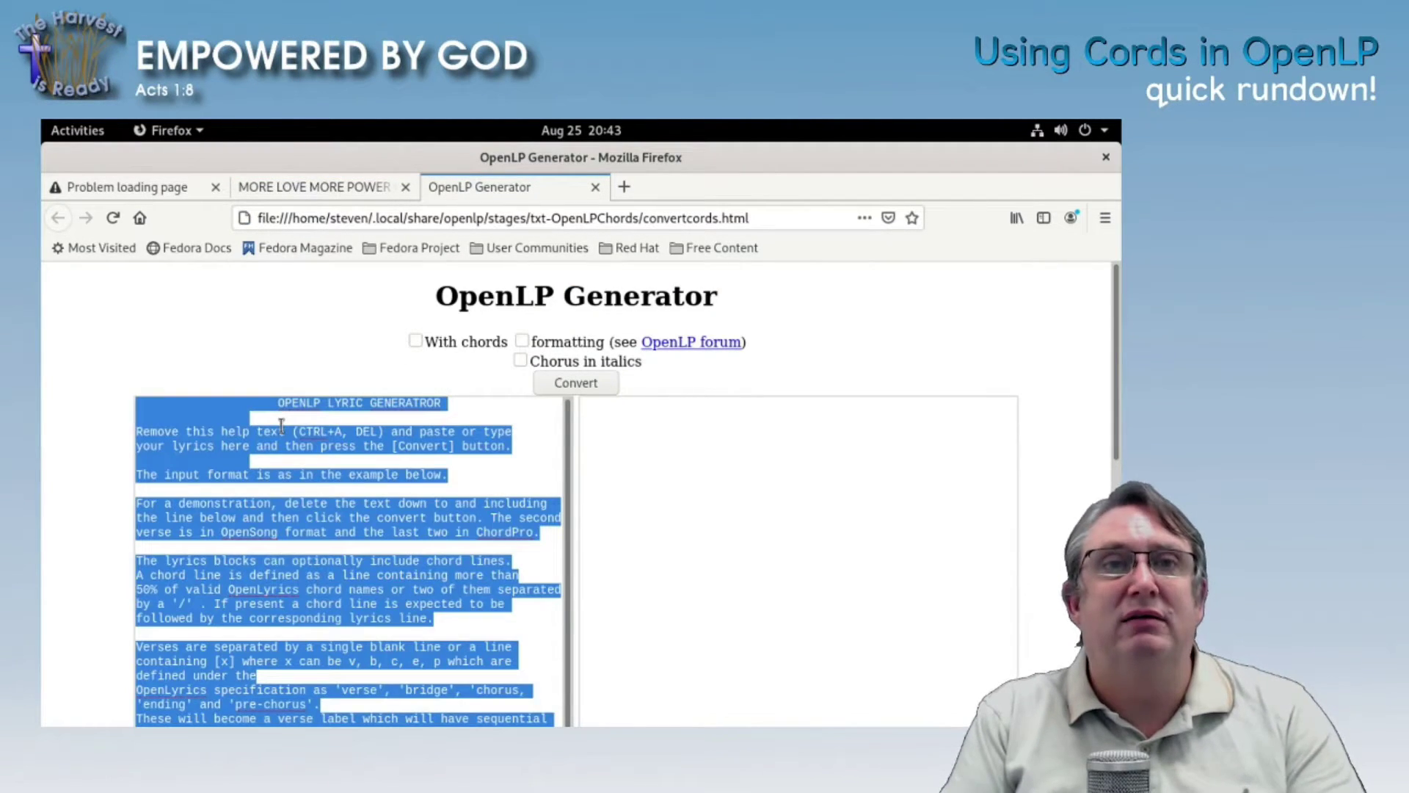
right_click(277, 470)
click(323, 243)
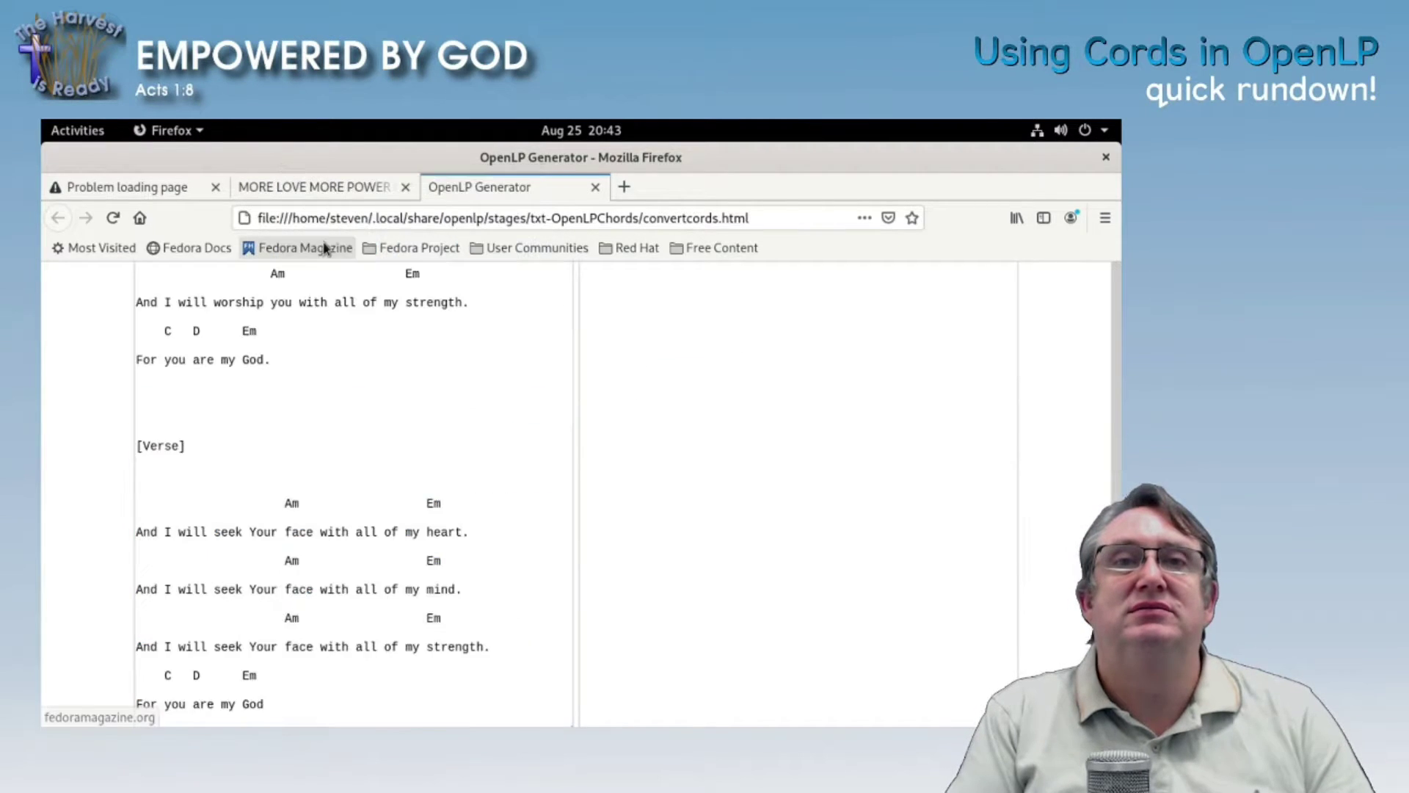
Delete the [Intro] label and the blank lines between the opening chord and lyric lines
scroll(267, 418, up, 10)
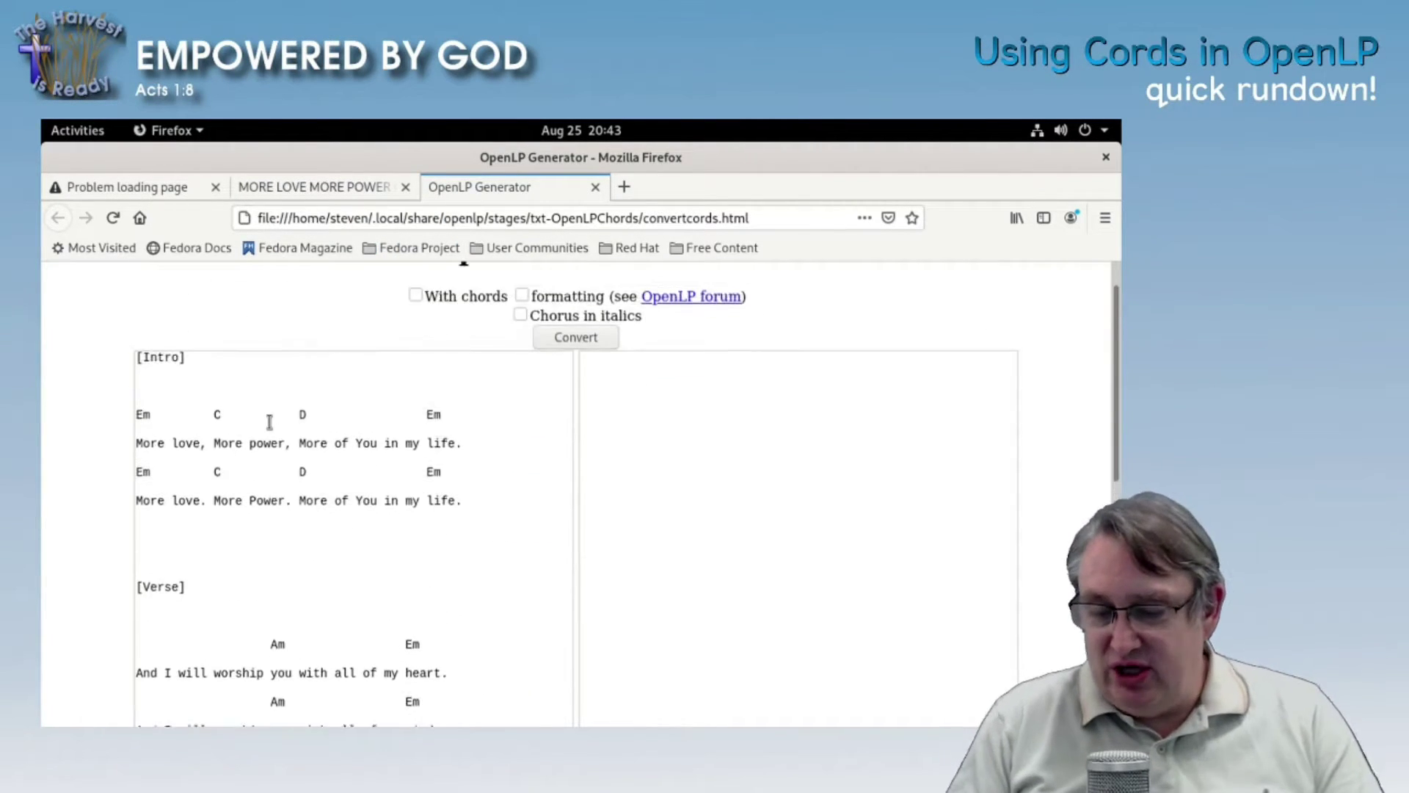
scroll(269, 422, up, 1)
click(157, 436)
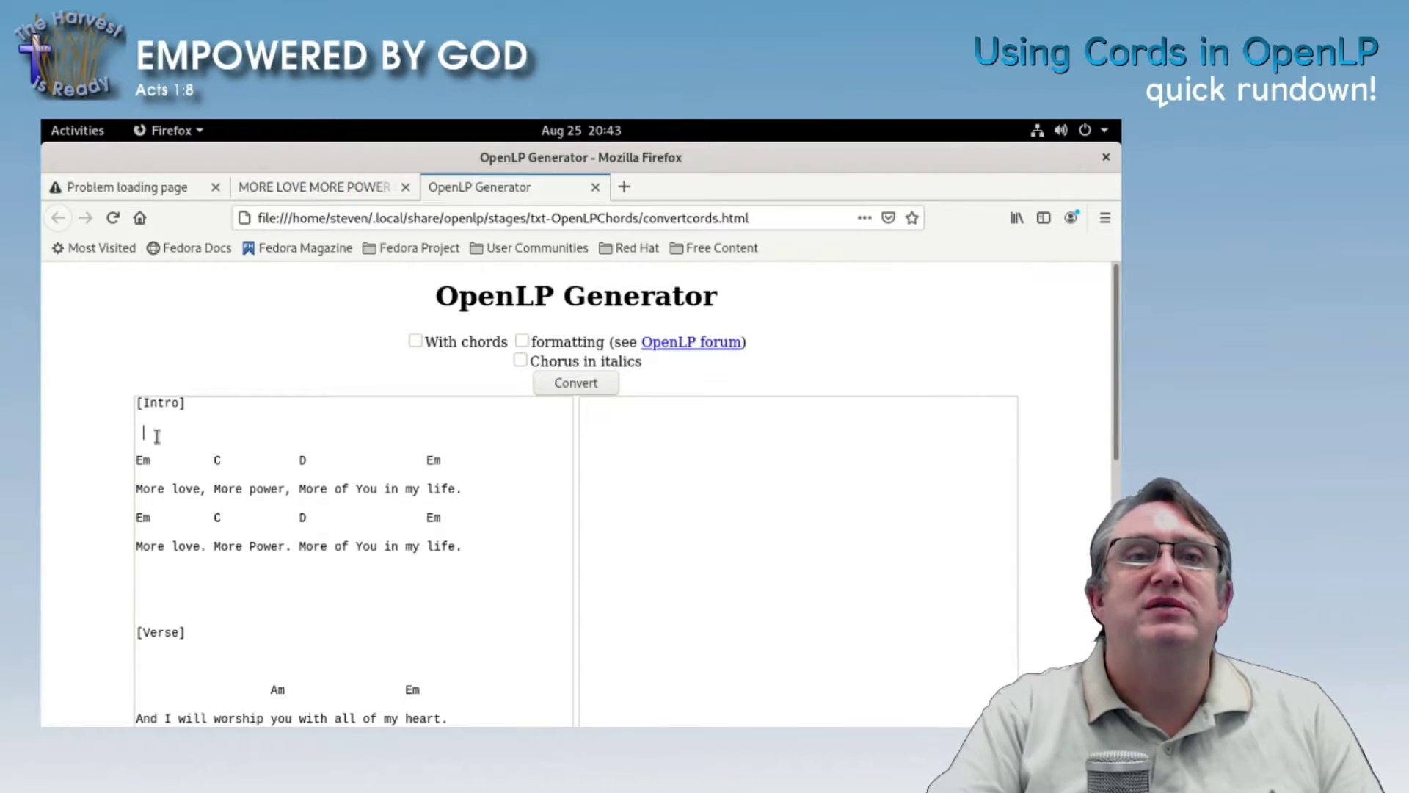
drag(156, 436, 120, 397)
key(BackSpace)
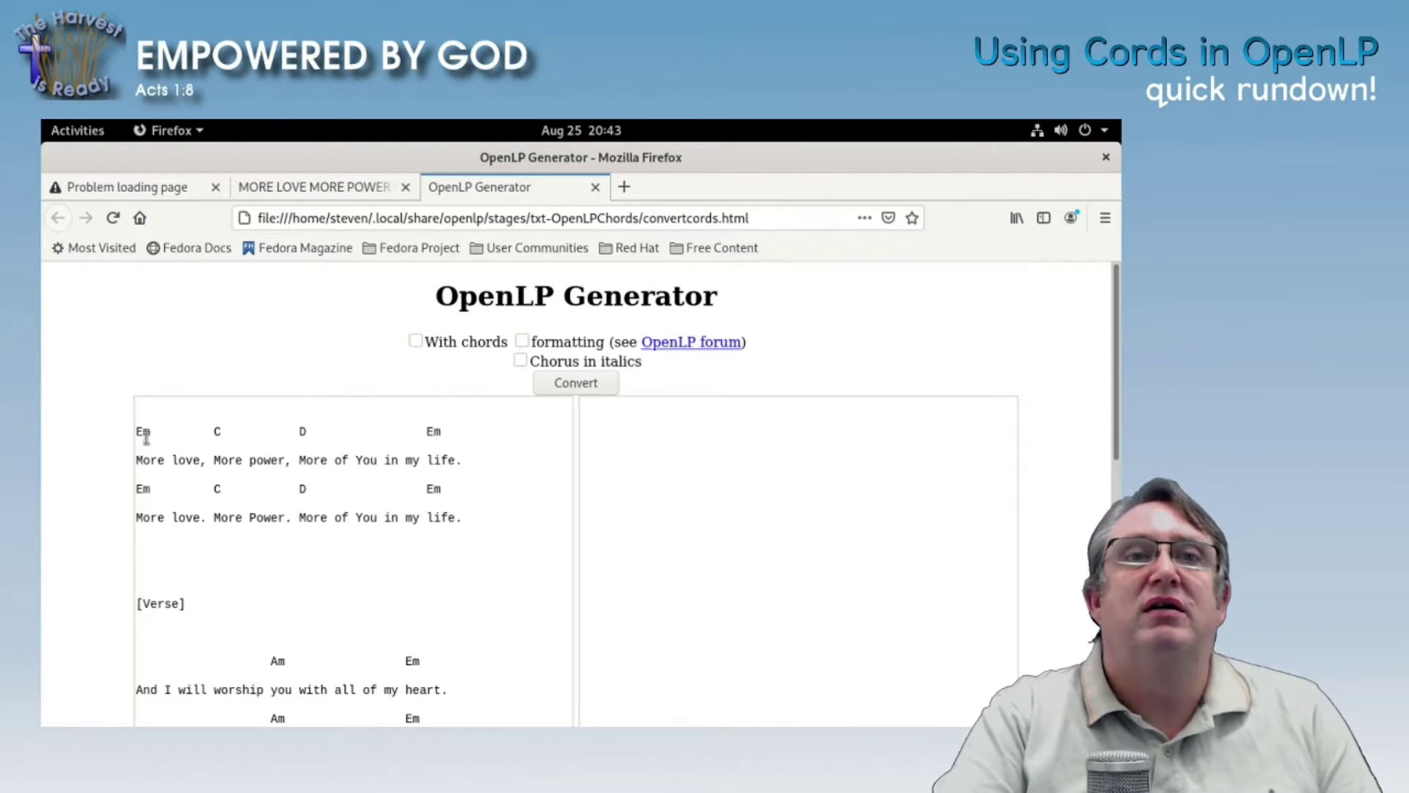
key(BackSpace)
key(Delete)
key(Down)
key(Delete)
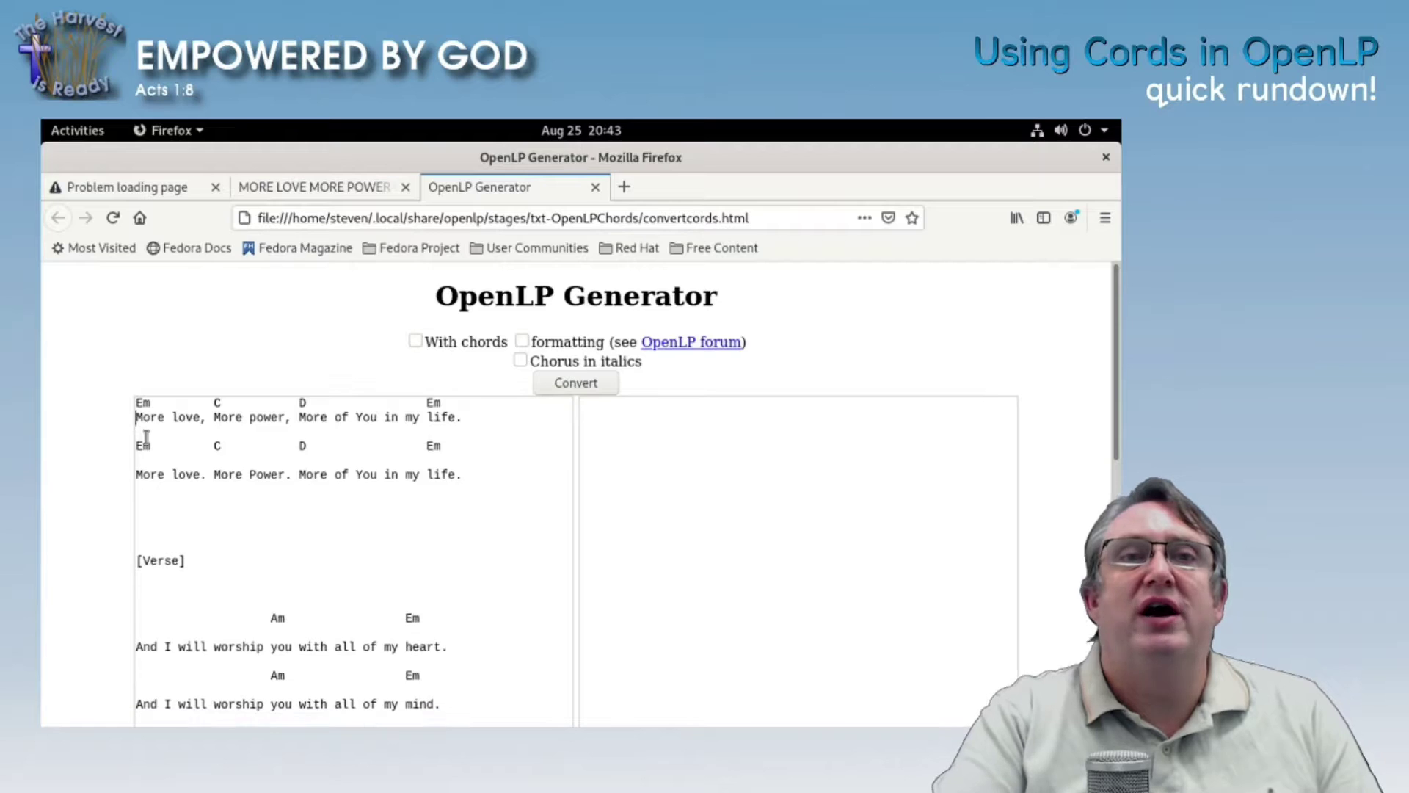
key(Down)
key(Delete)
key(Down)
key(Delete)
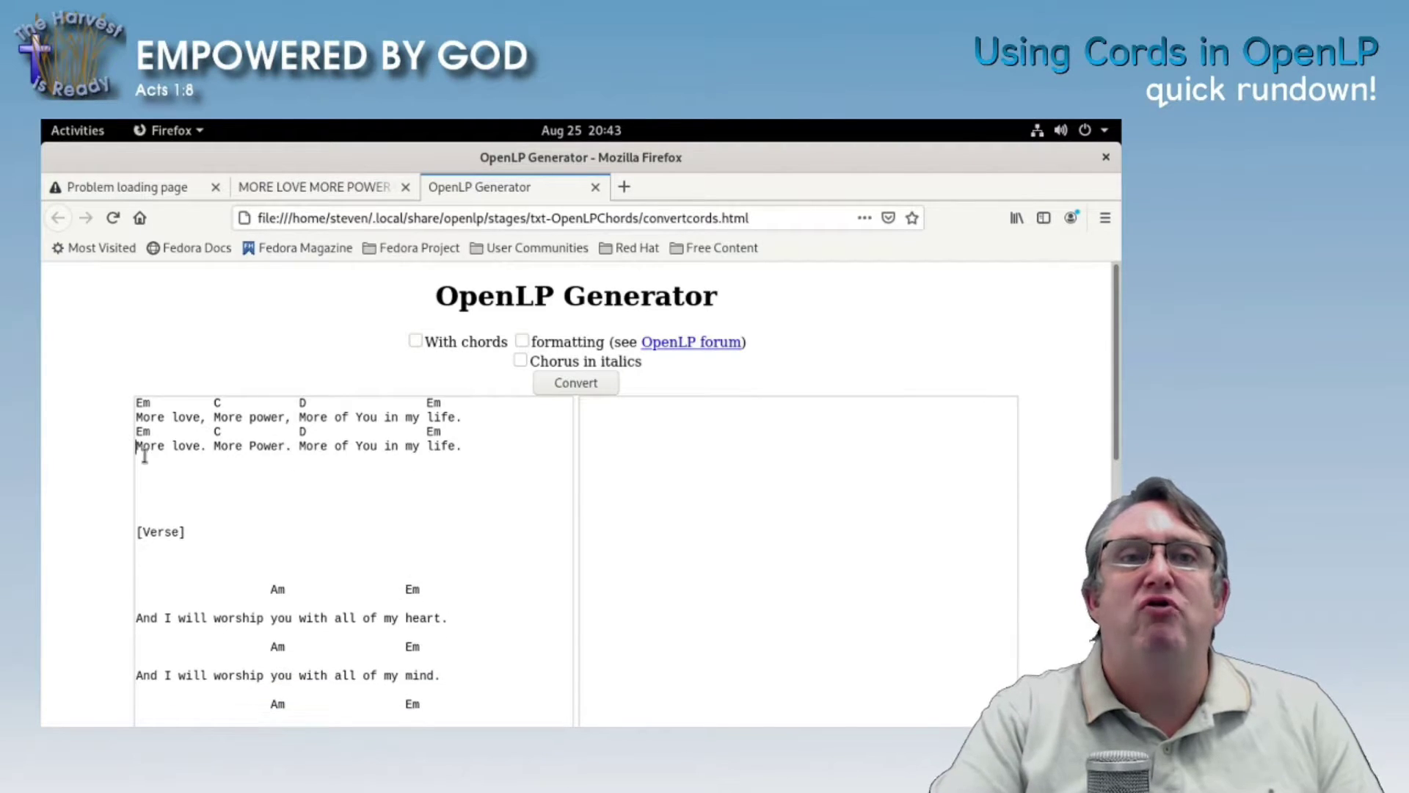
Delete the [Verse] label and join the Am Em chords to the mind and strength lyrics
click(143, 481)
drag(142, 503, 199, 555)
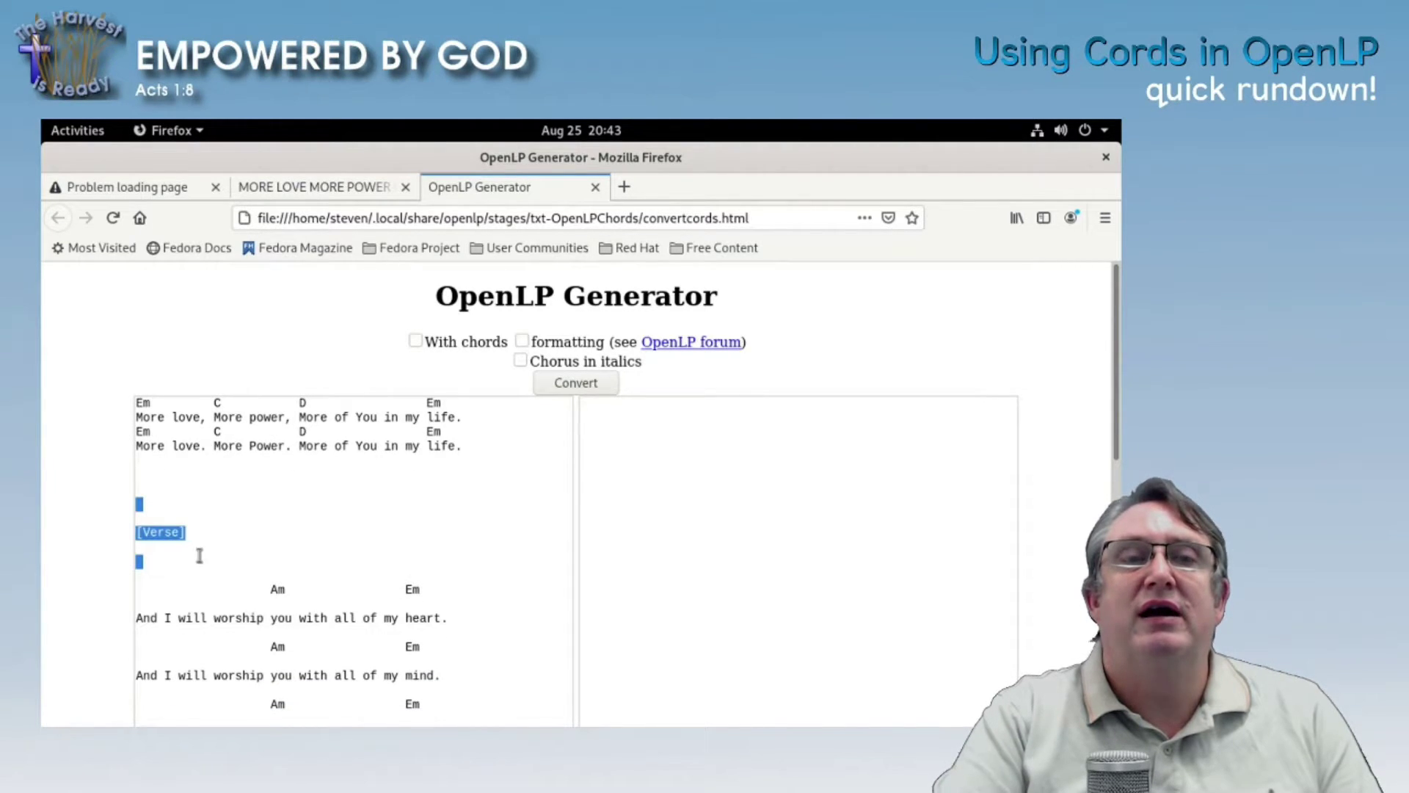
key(BackSpace)
key(BackSpace)
key(BackSpace)
key(Delete)
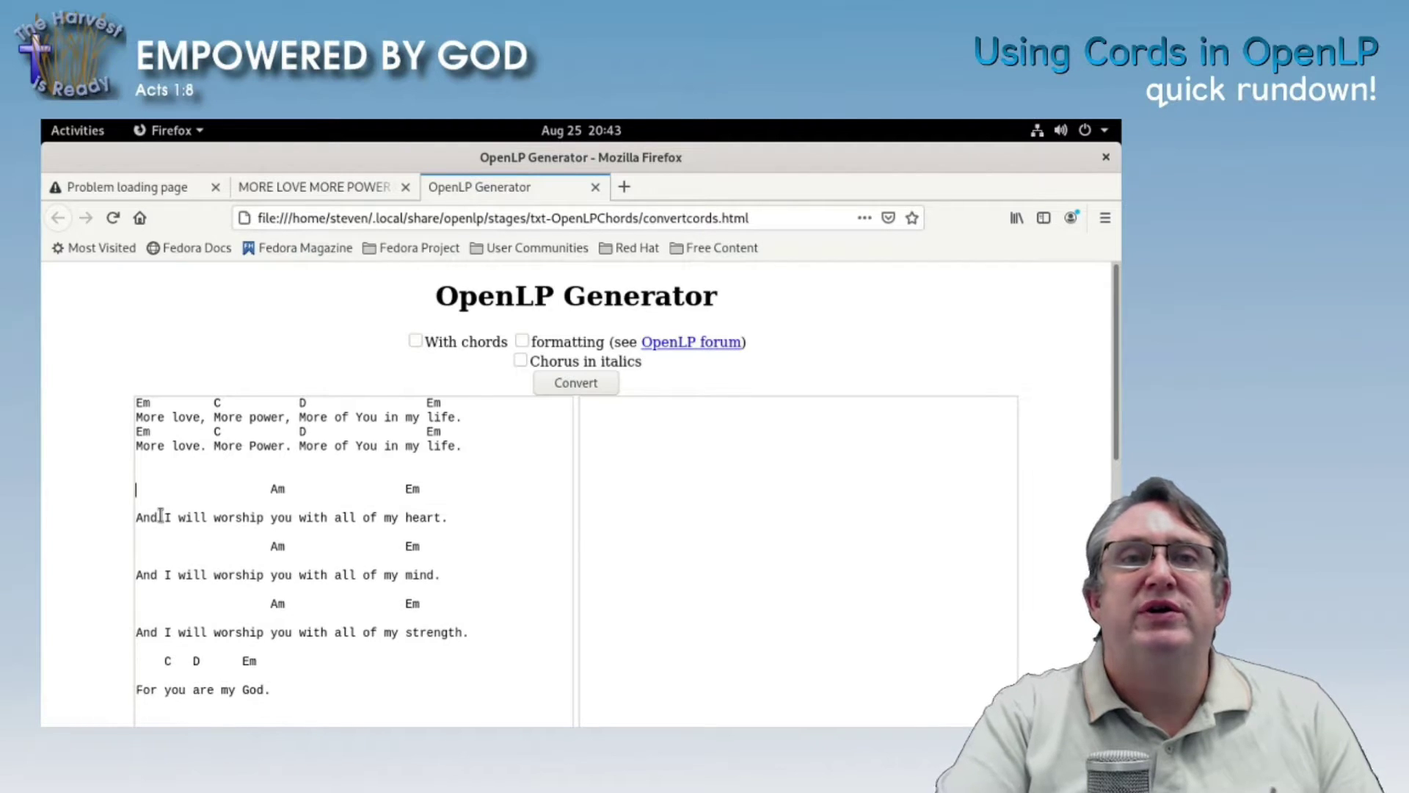
key(Return)
key(Down)
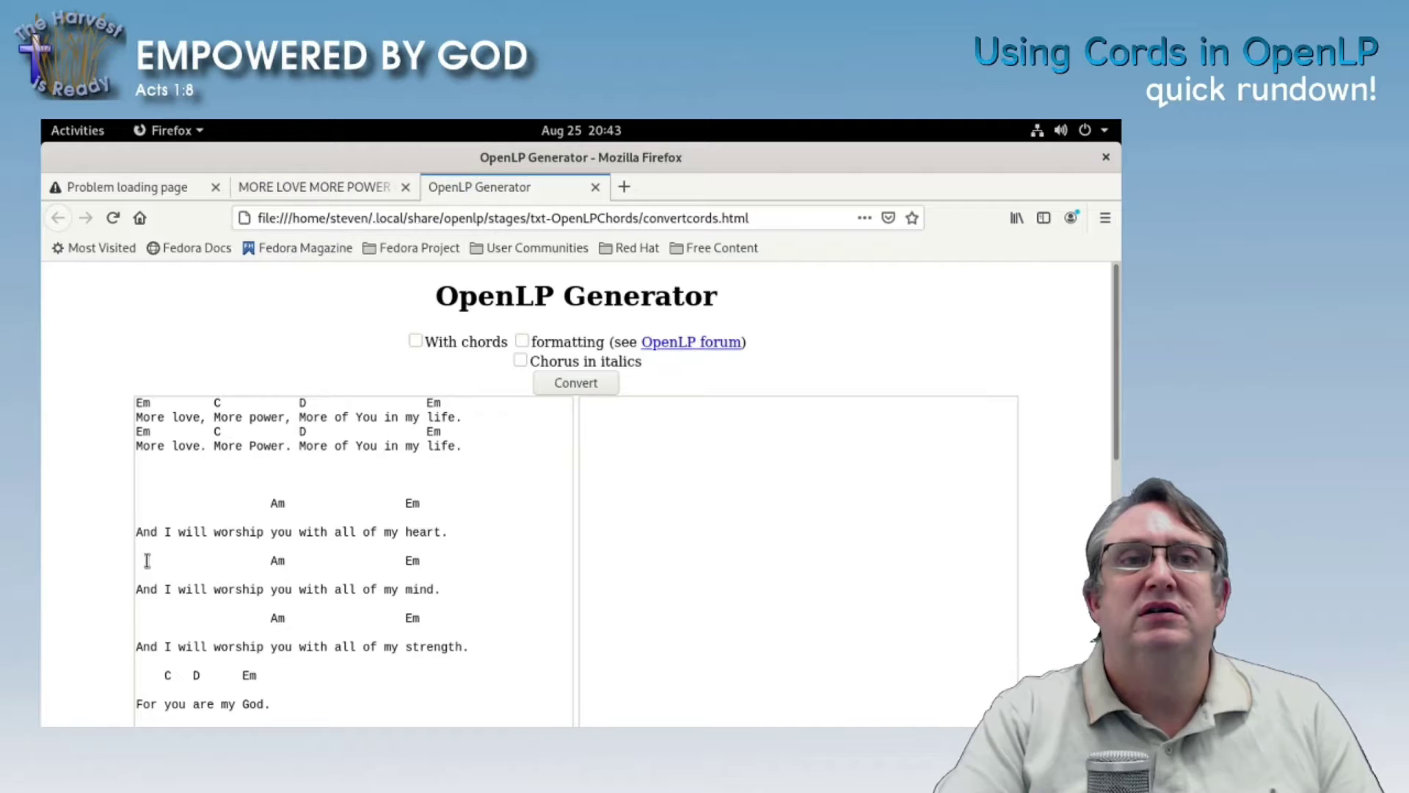
key(BackSpace)
key(Down)
key(Delete)
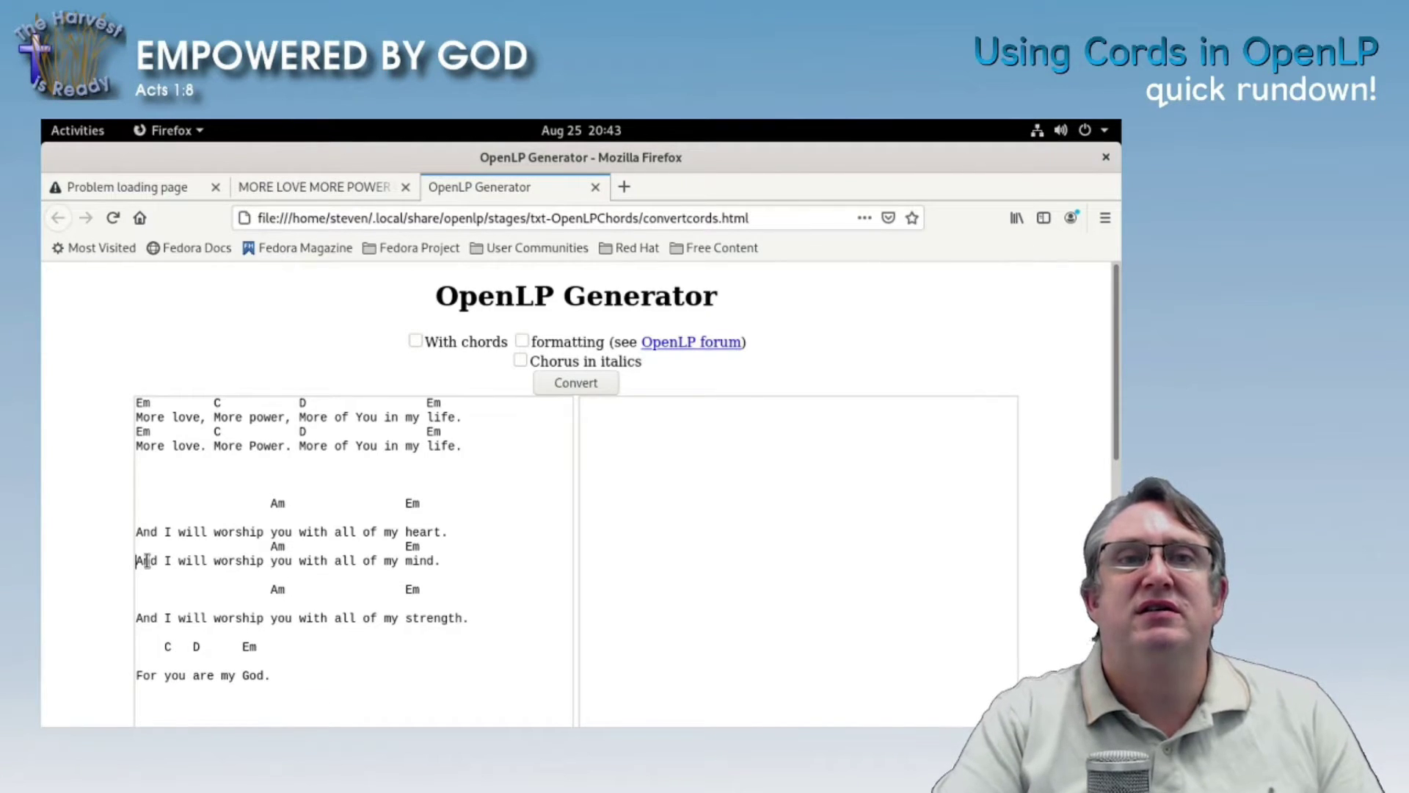
key(Delete)
key(Delete)
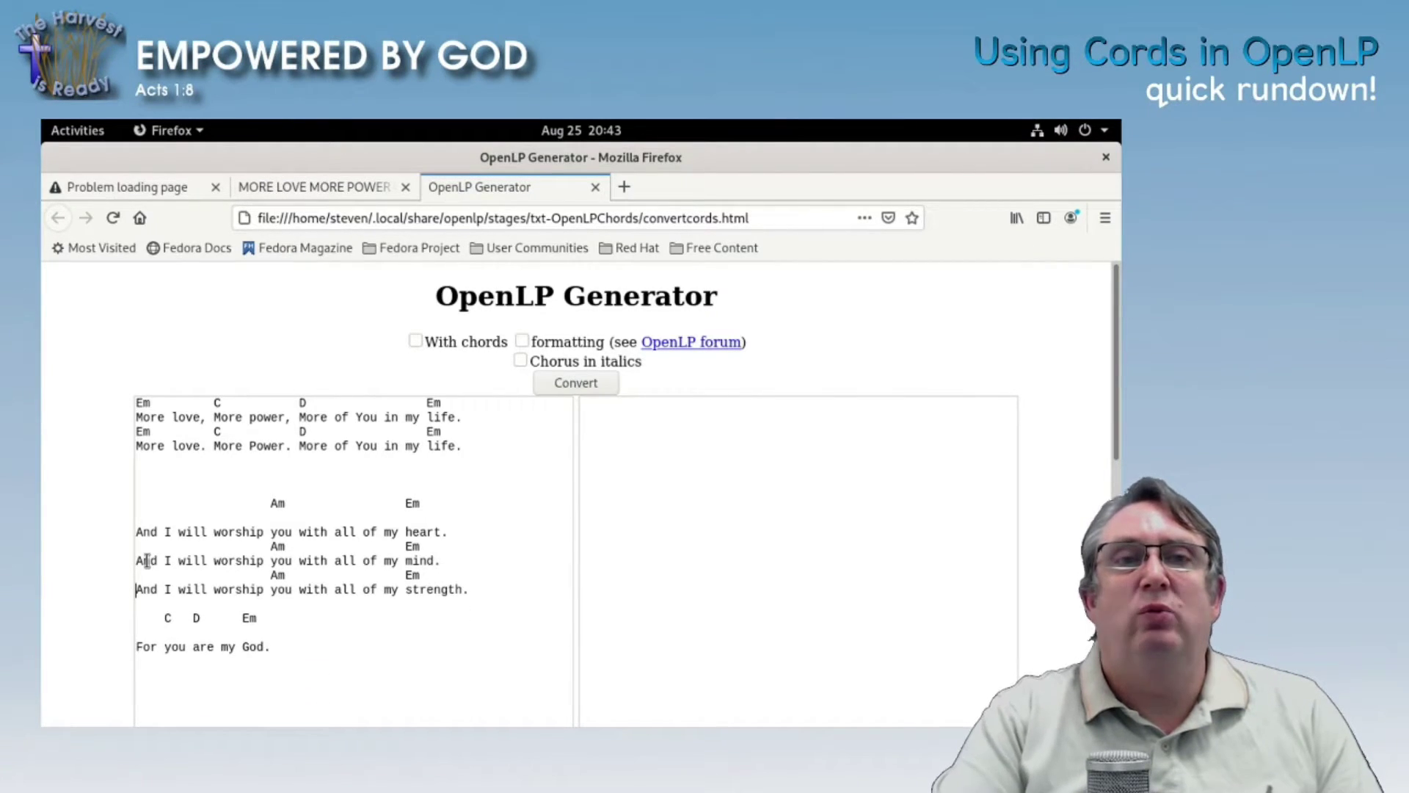
key(Delete)
key(Delete)
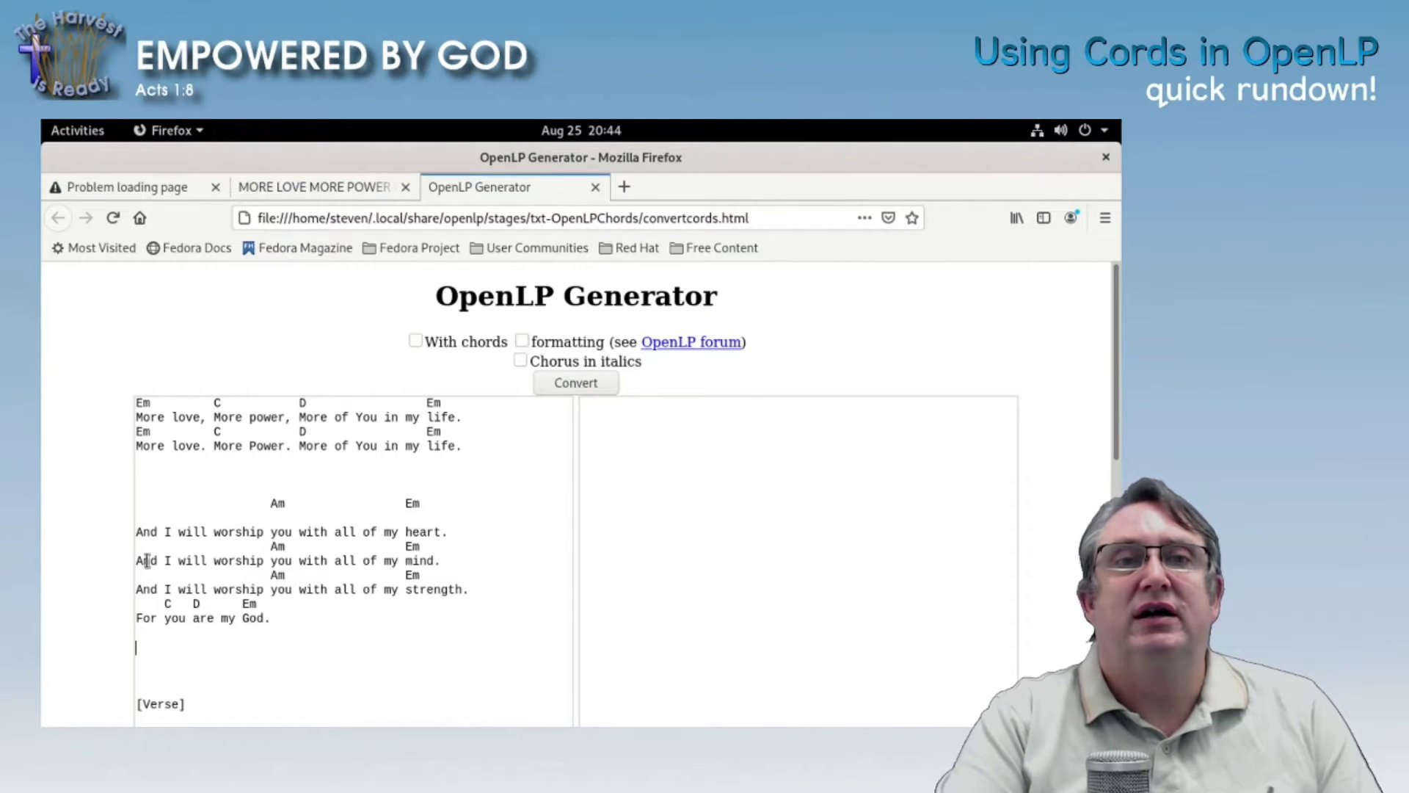
key(Delete)
key(Delete)
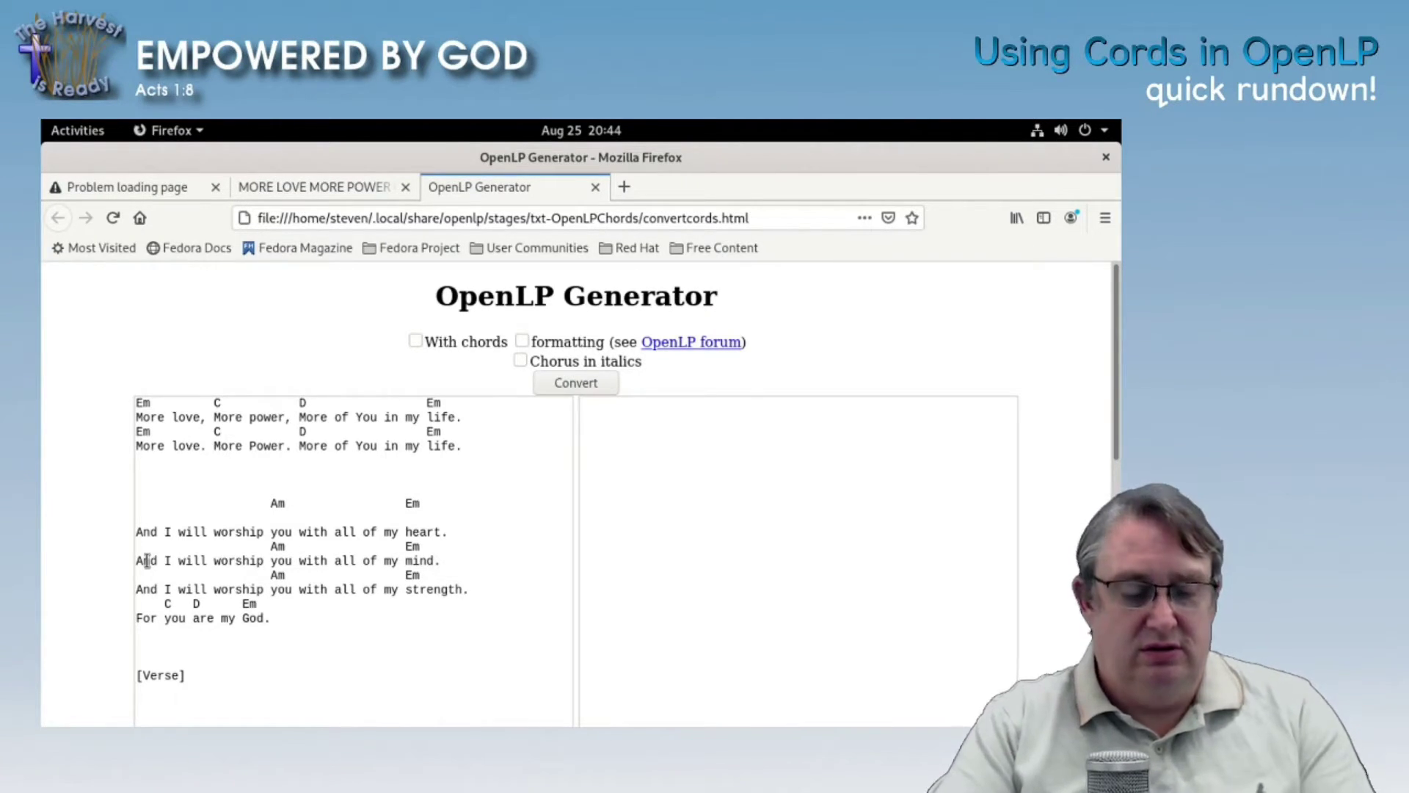
Remove the leftover [Verse] label and blank lines around the seek Your face and strength lyrics
key(shift+End)
key(BackSpace)
key(BackSpace)
key(BackSpace)
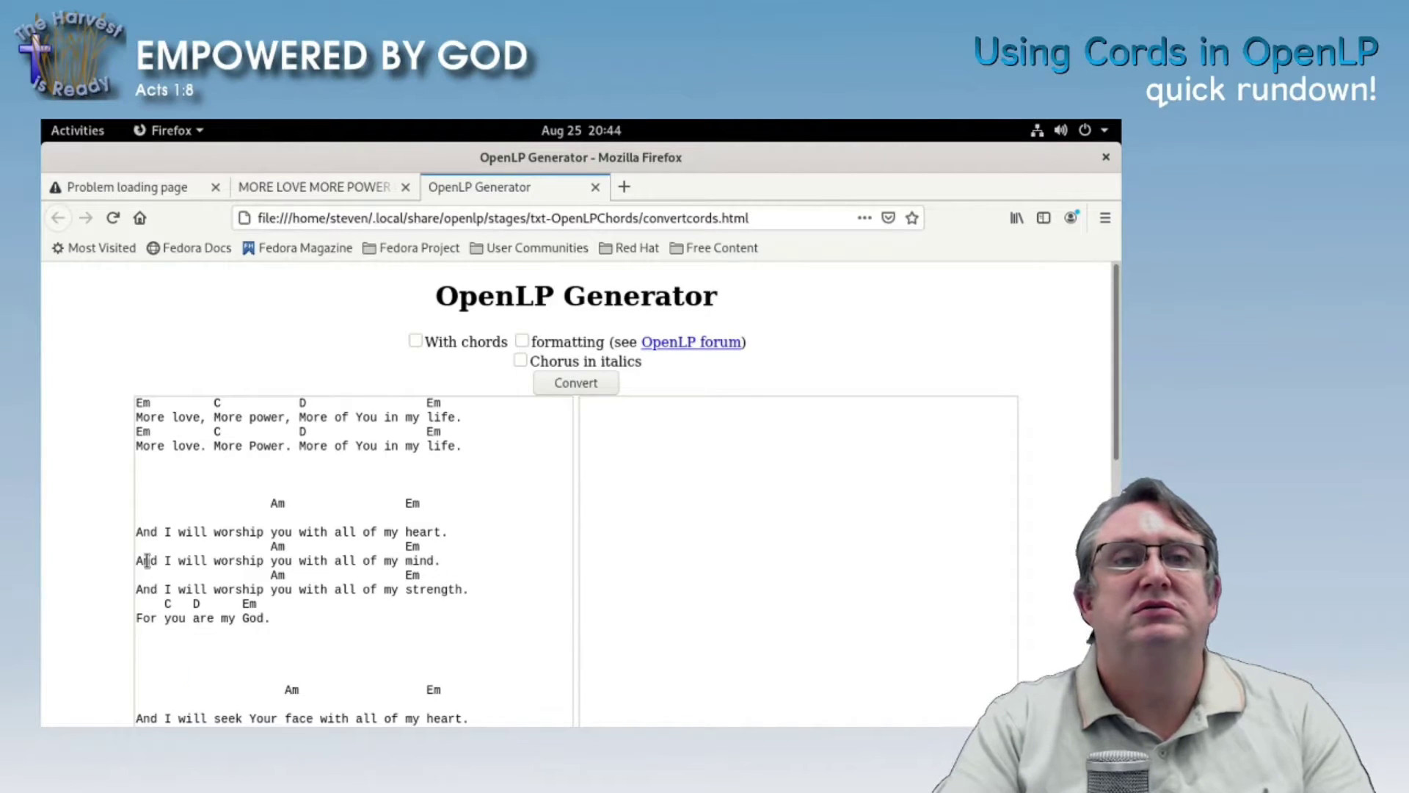
key(Delete)
key(Delete)
key(Delete)
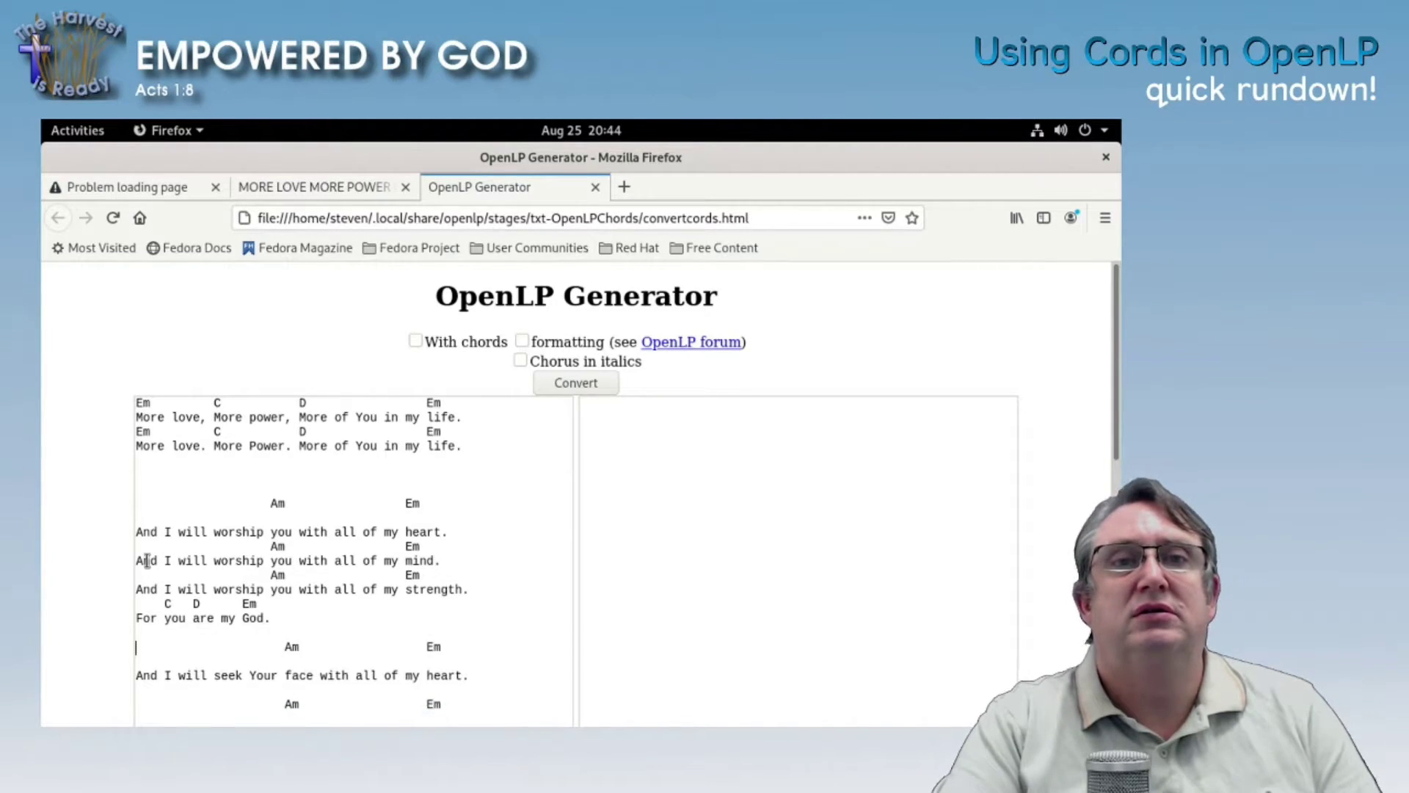
key(Delete)
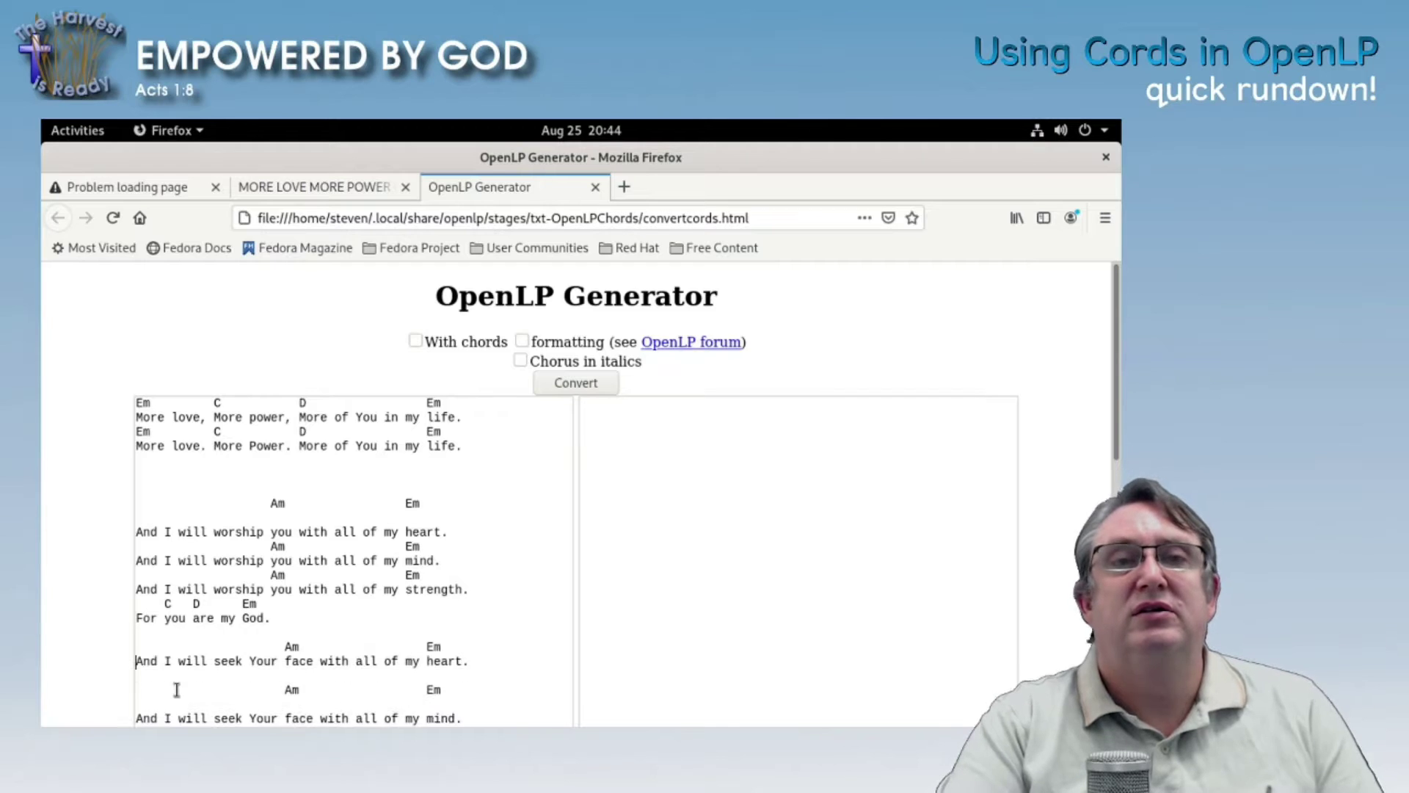
key(Delete)
key(Delete)
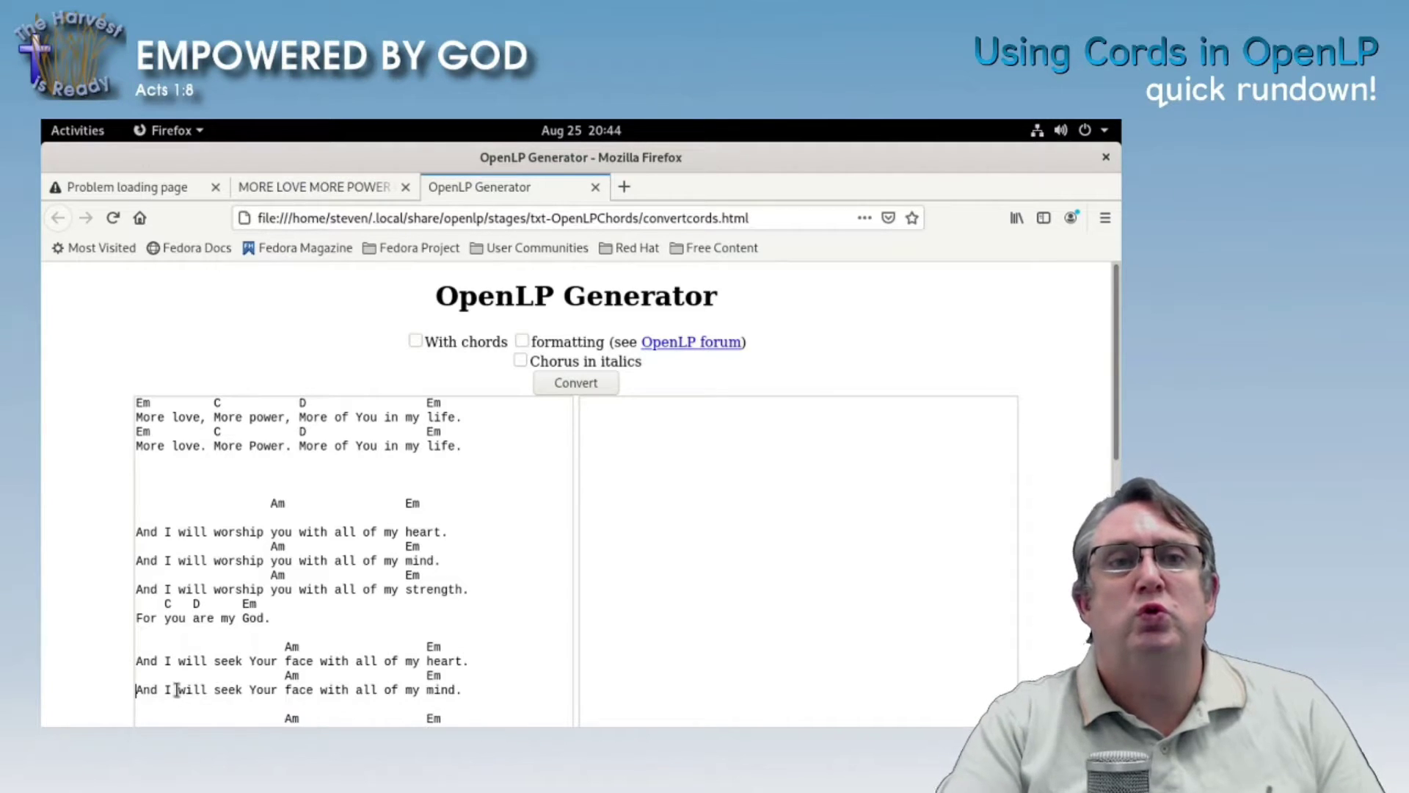
key(Delete)
scroll(165, 660, down, 3)
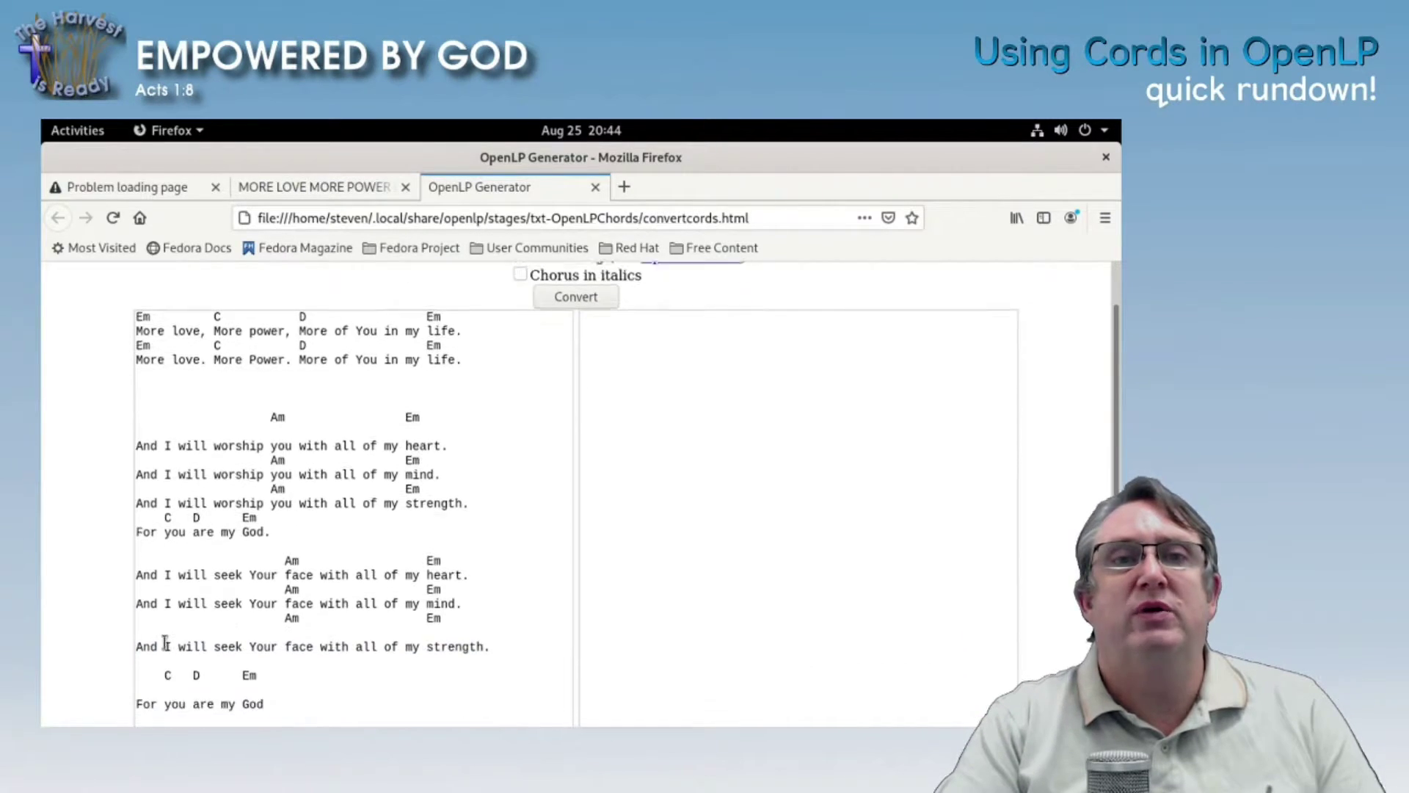
click(137, 558)
key(Delete)
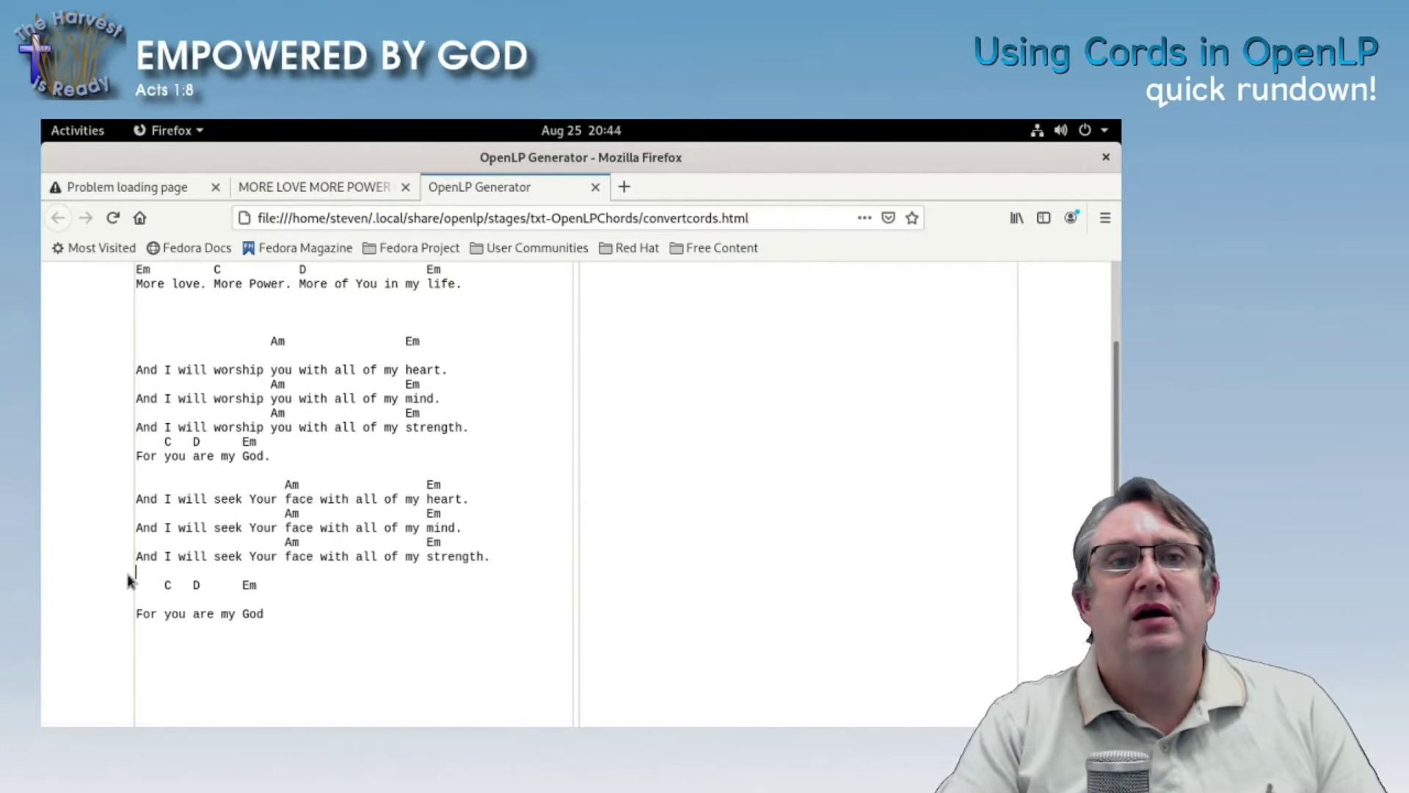
key(Delete)
key(Delete)
Insert one blank line between the two verses and remove the gap above the heart lyric
click(136, 525)
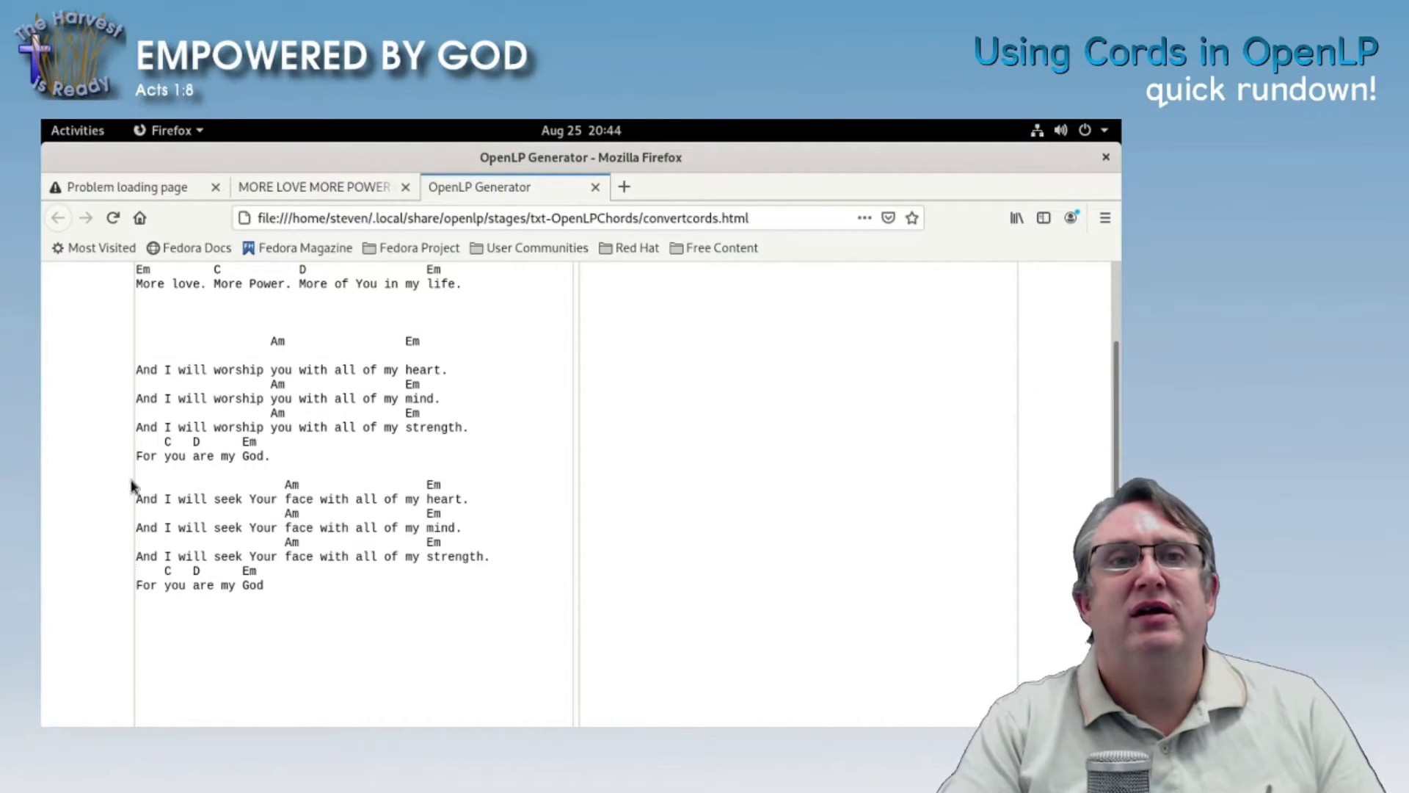
key(Return)
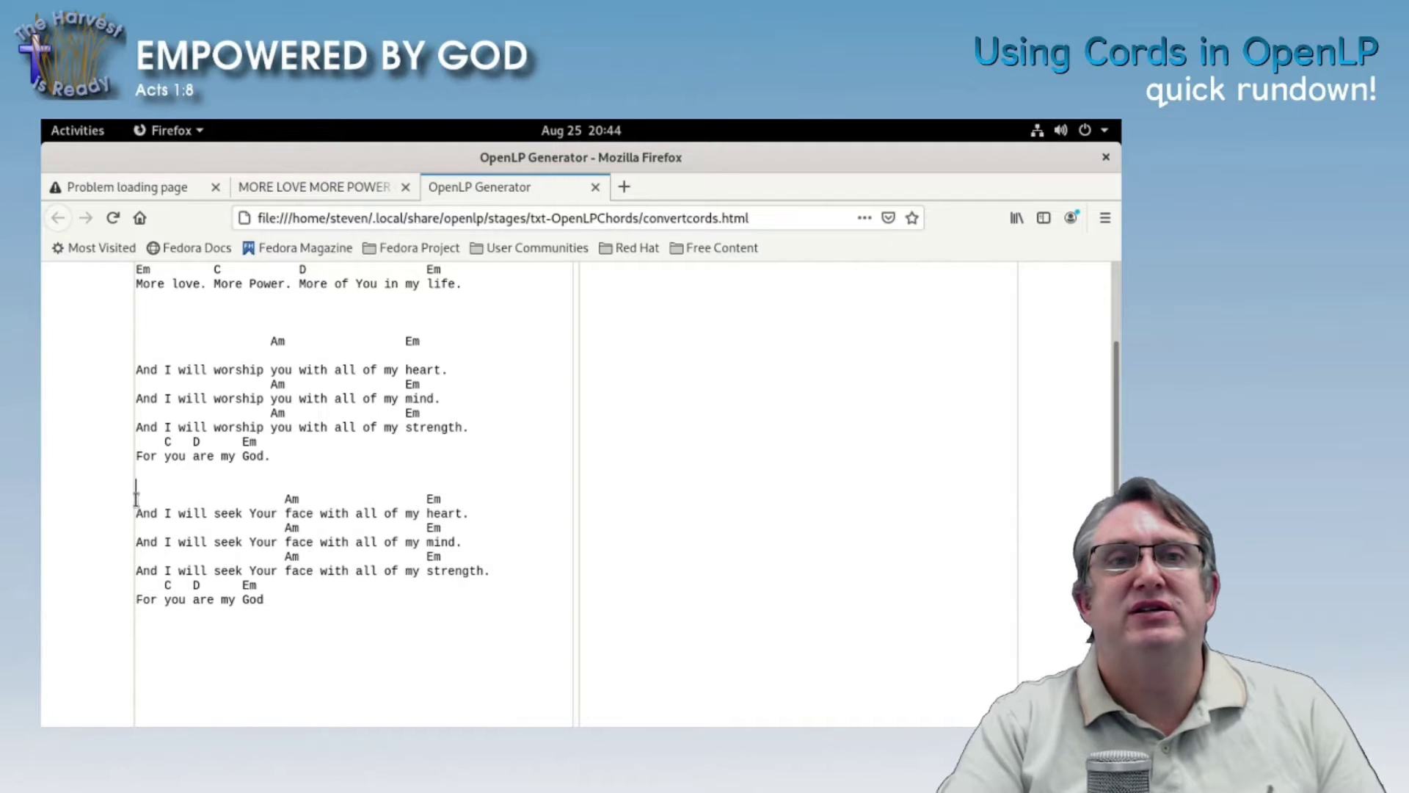
key(Up)
key(Up)
key(Up)
key(Up)
key(Up)
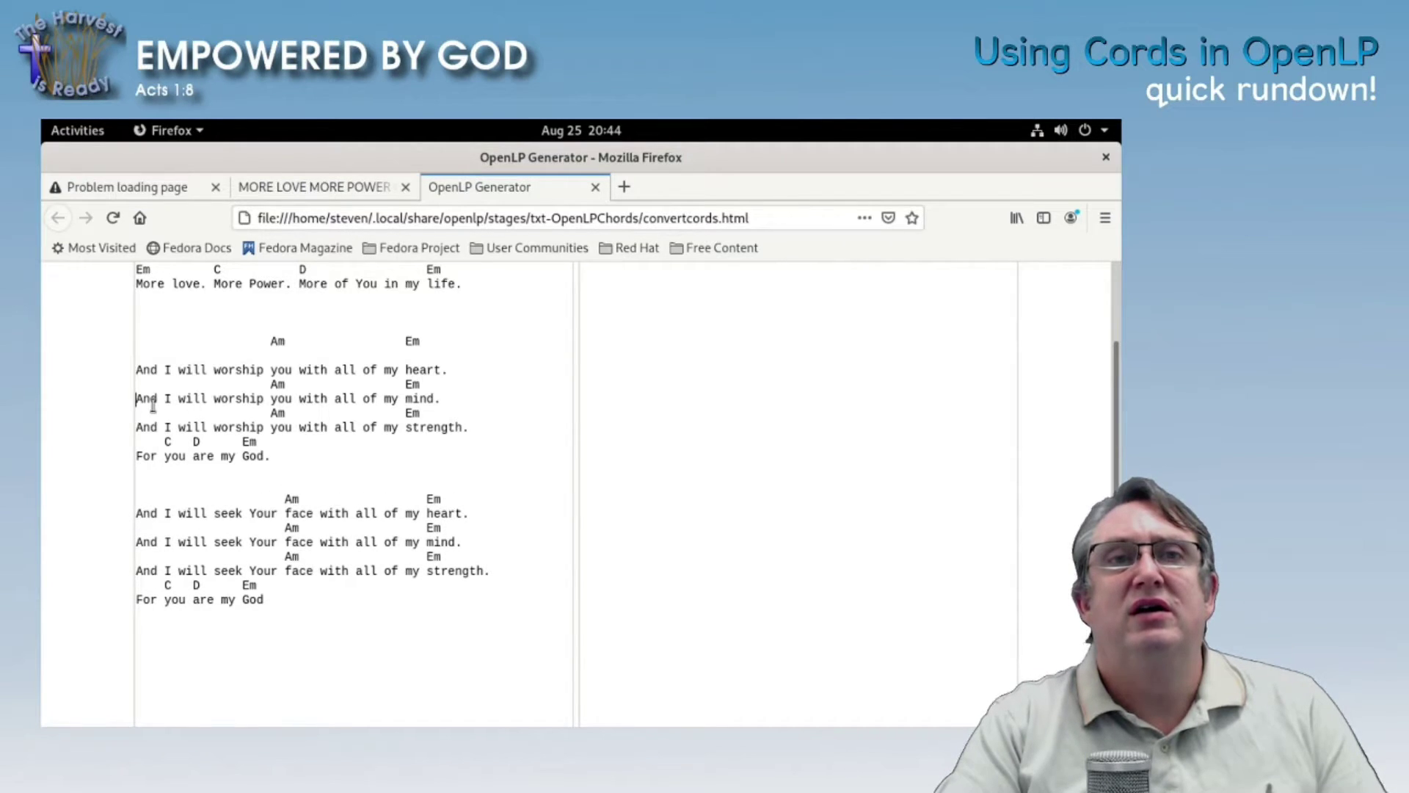
key(Delete)
key(Up)
scroll(151, 404, up, 4)
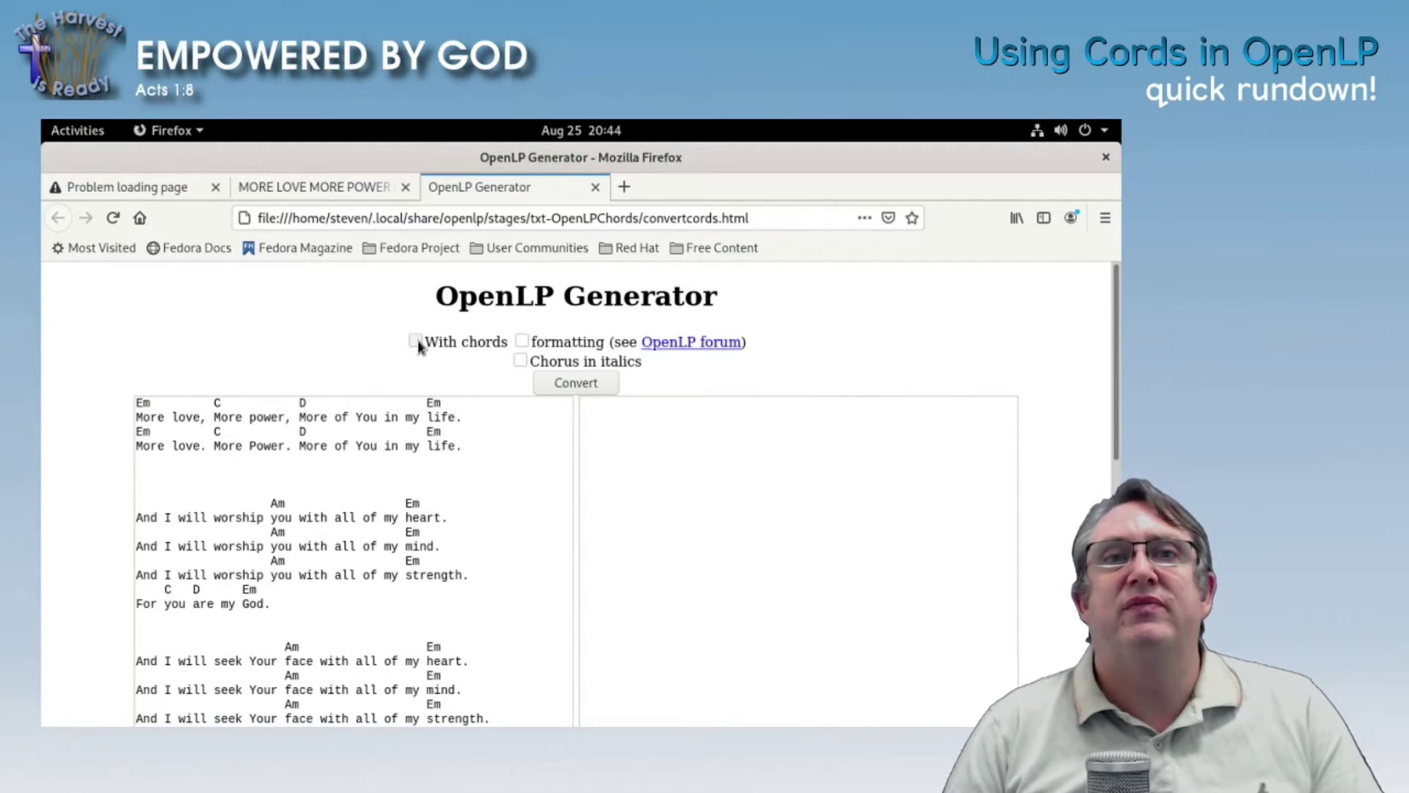
Convert the sheet with 'With chords' and 'formatting' enabled, then review the {cl}/{c}-tagged output
click(417, 342)
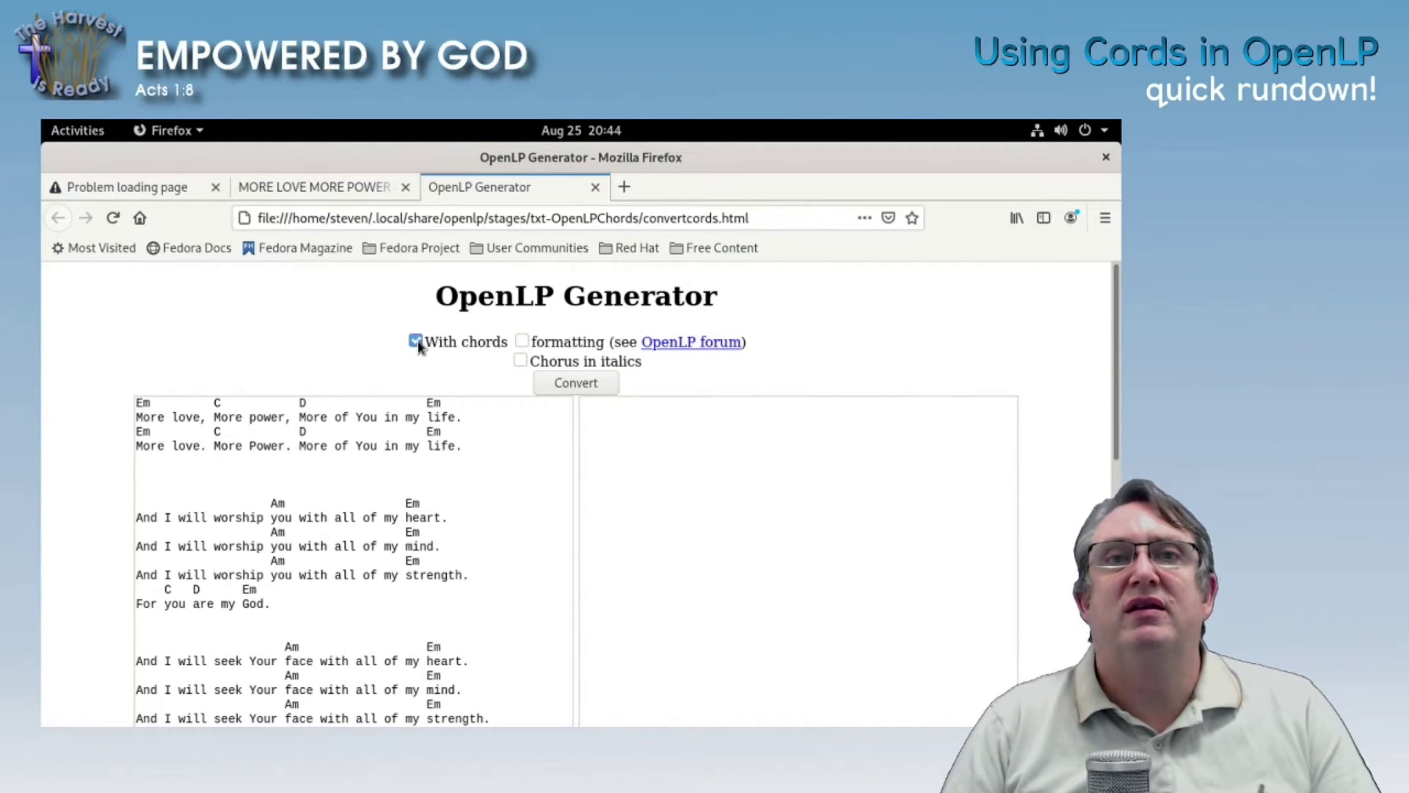
click(522, 342)
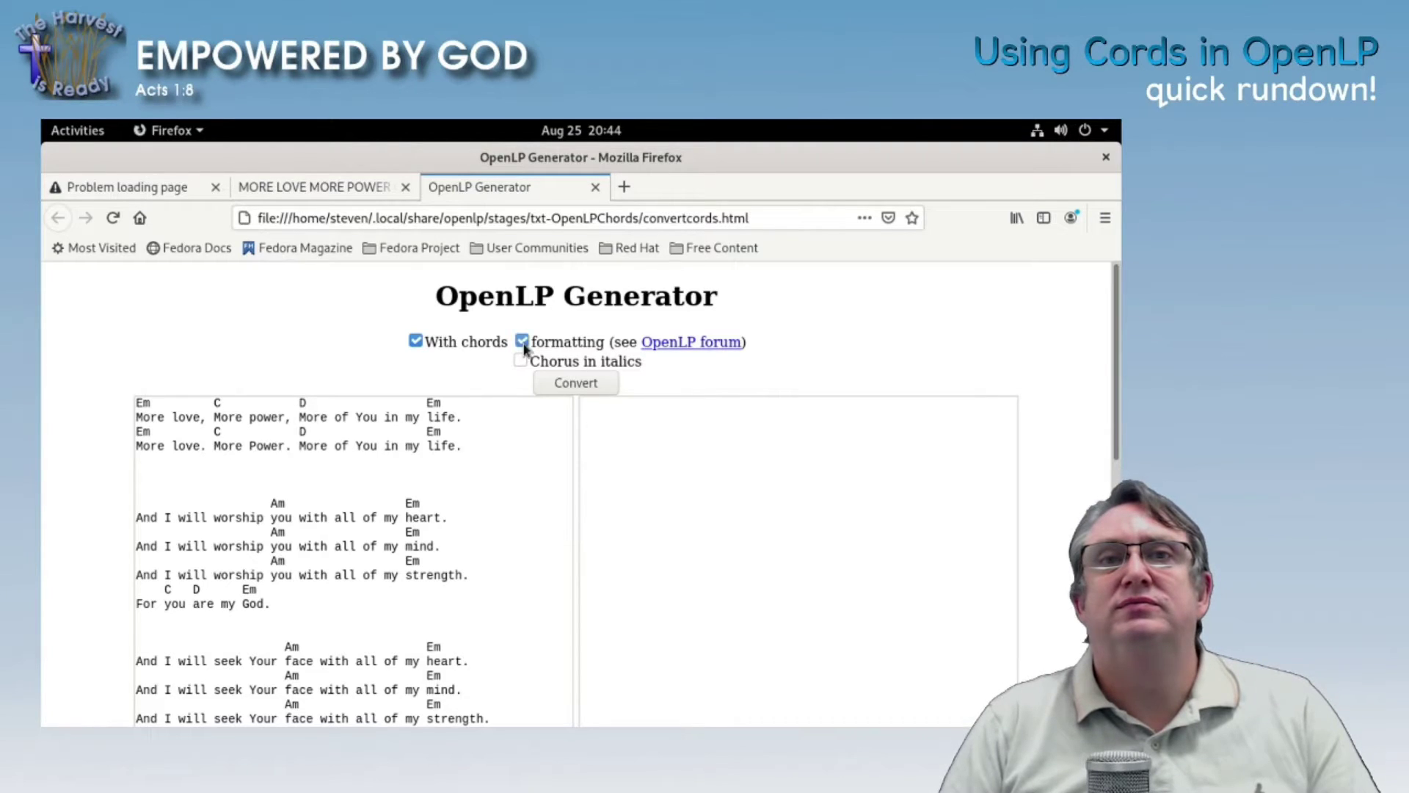
click(580, 383)
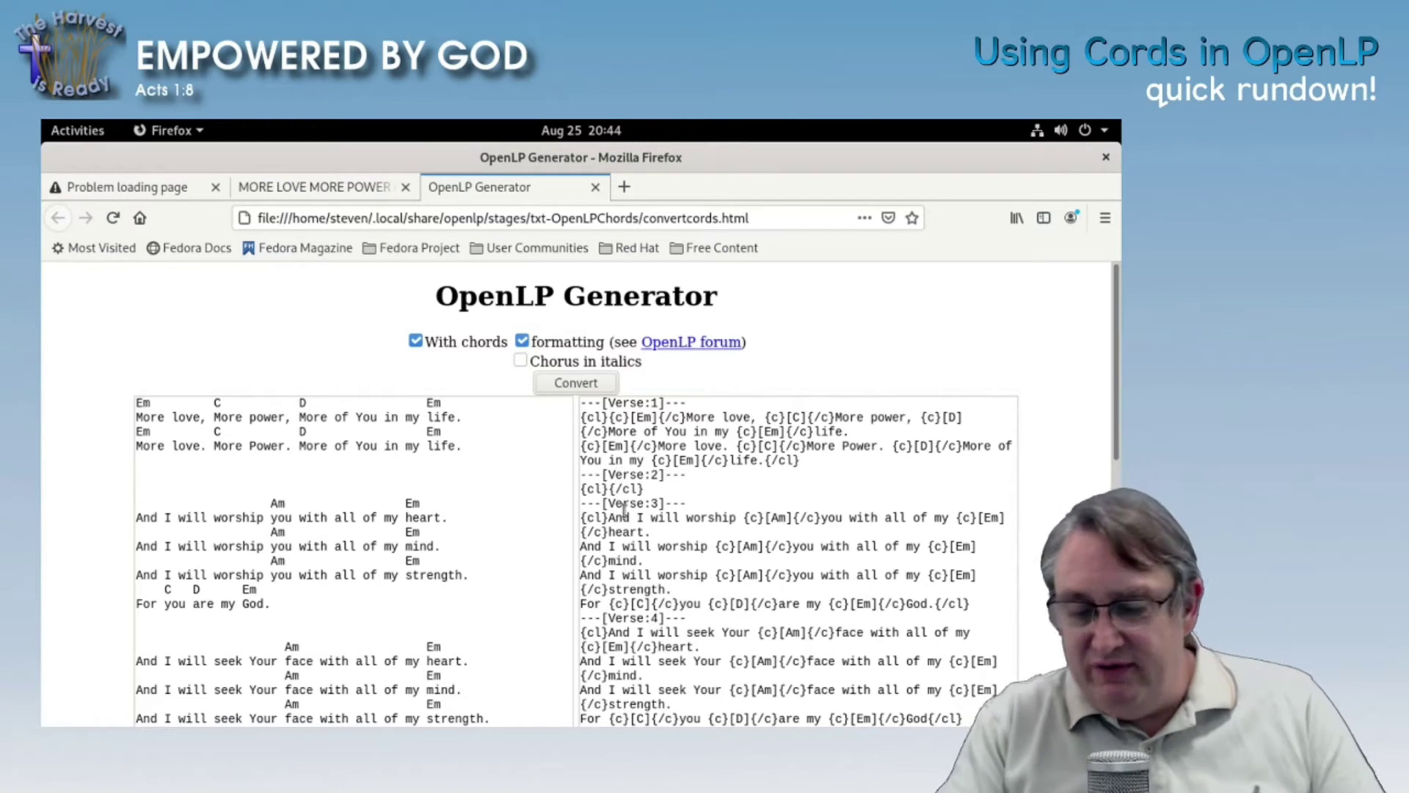
scroll(646, 499, up, 4)
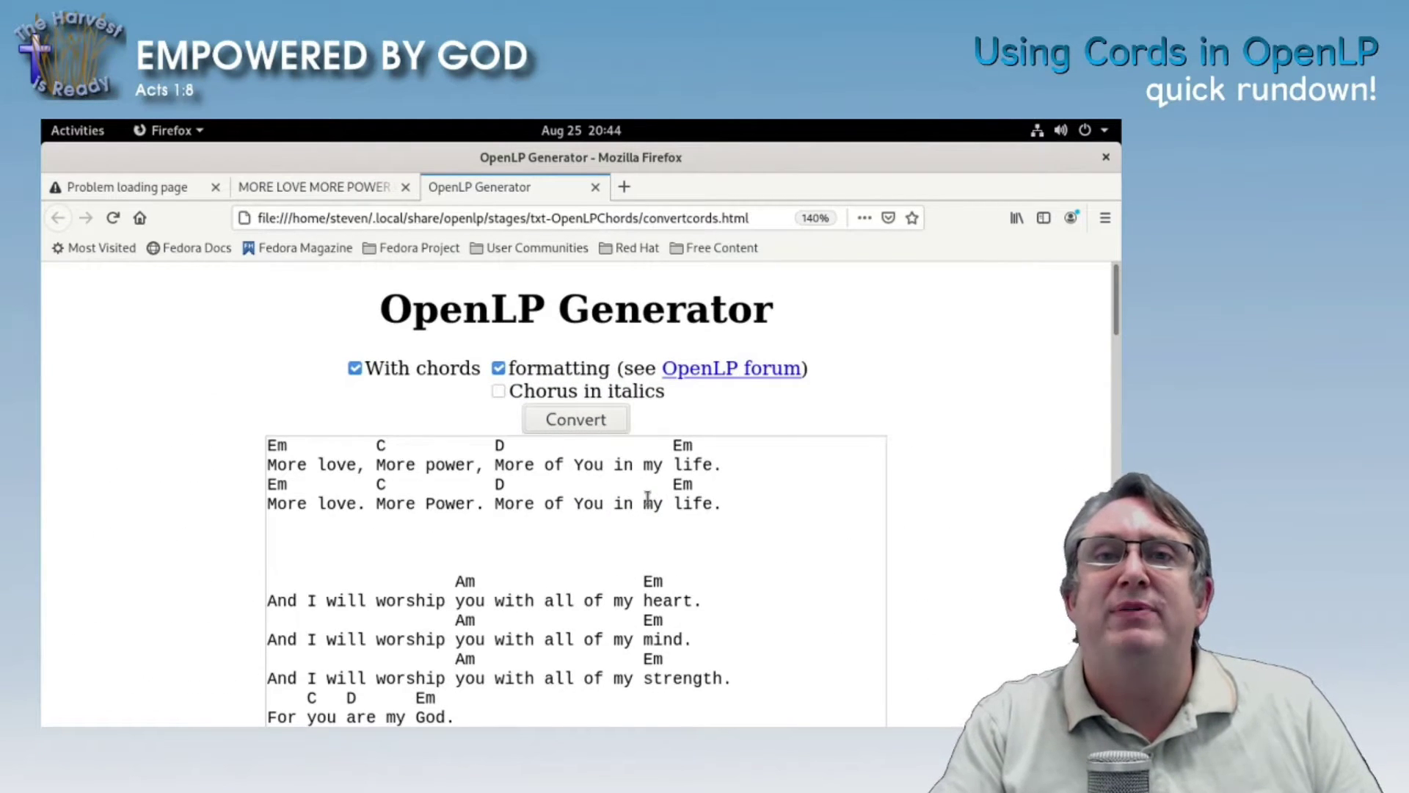
scroll(648, 499, down, 2)
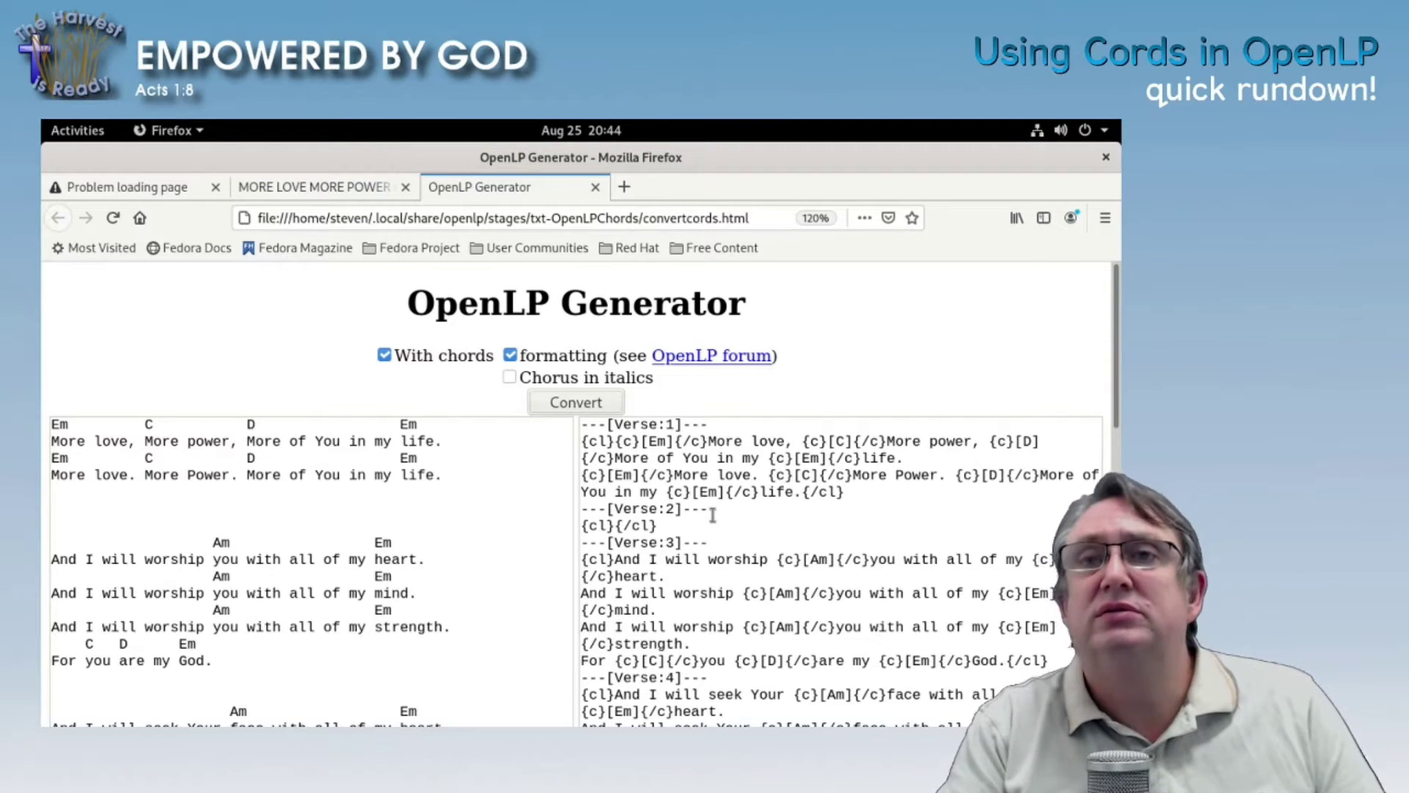
scroll(716, 514, up, 2)
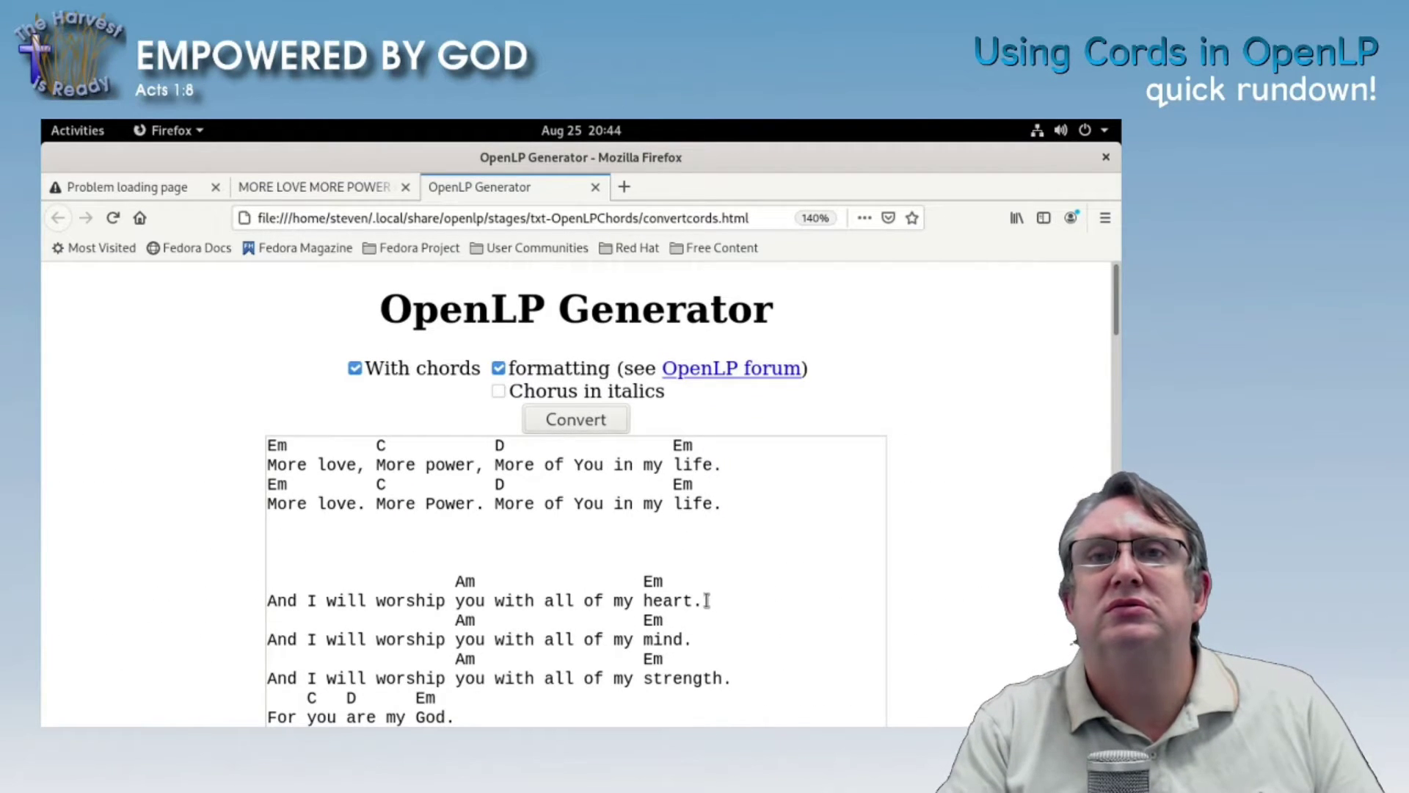
scroll(698, 597, down, 1)
scroll(692, 579, down, 5)
scroll(691, 584, down, 6)
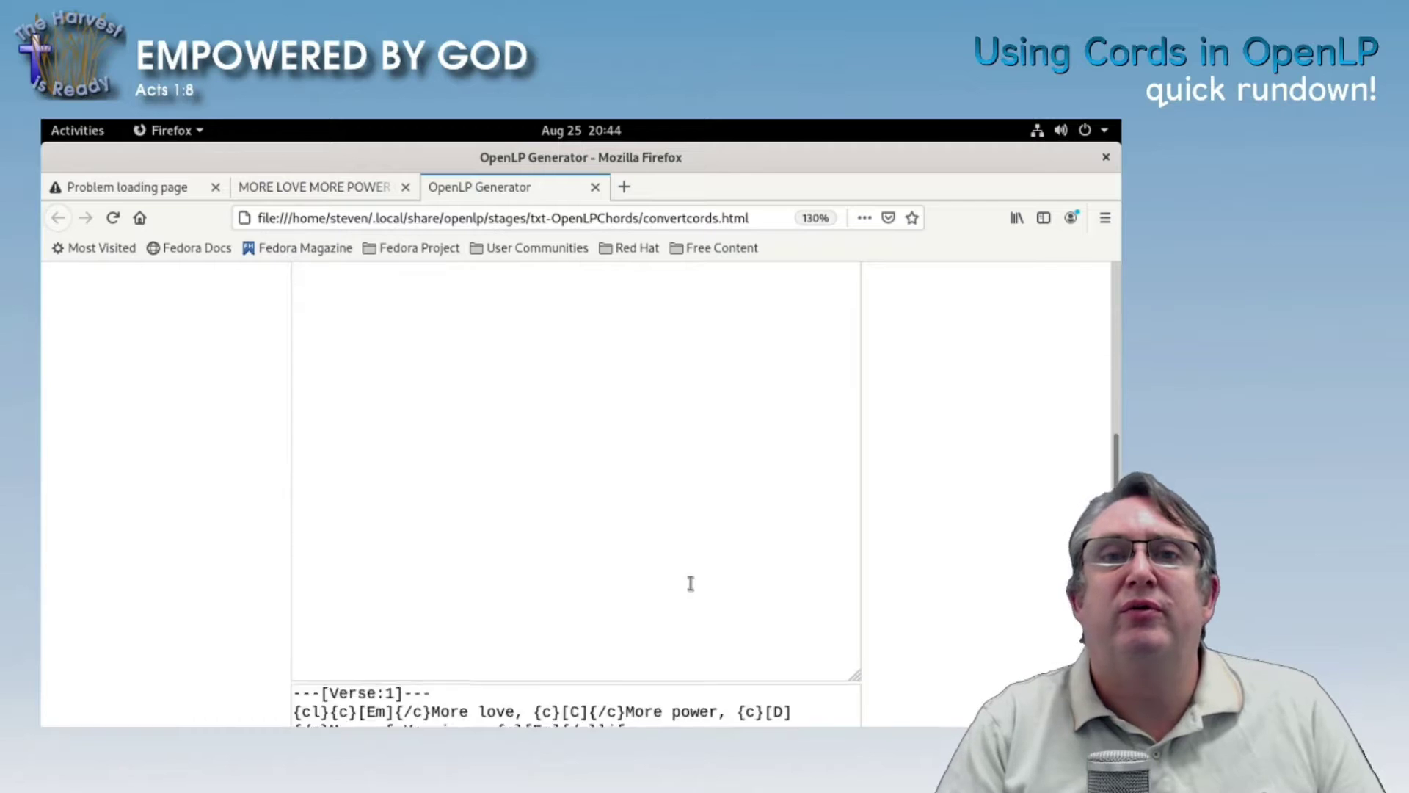
scroll(690, 584, up, 1)
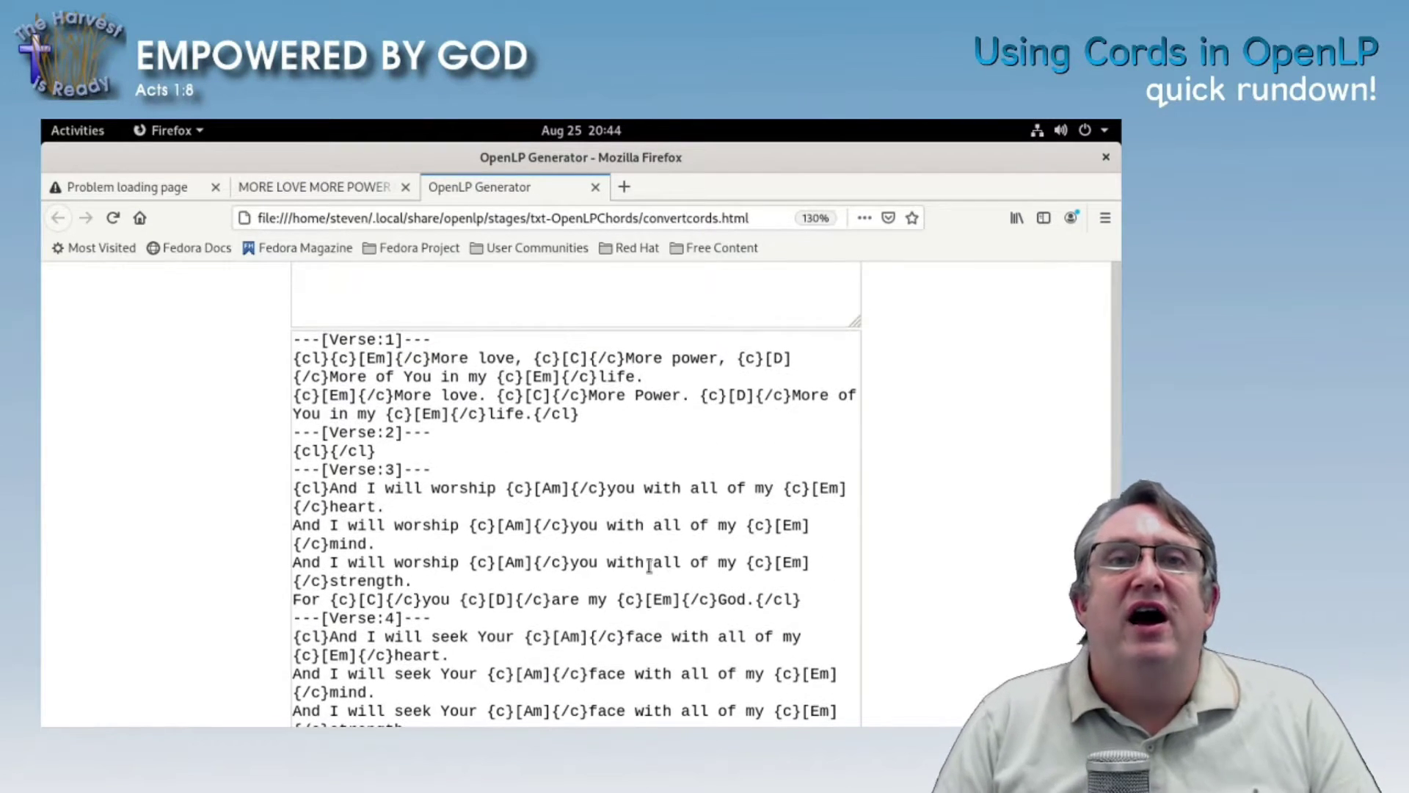
scroll(661, 558, down, 1)
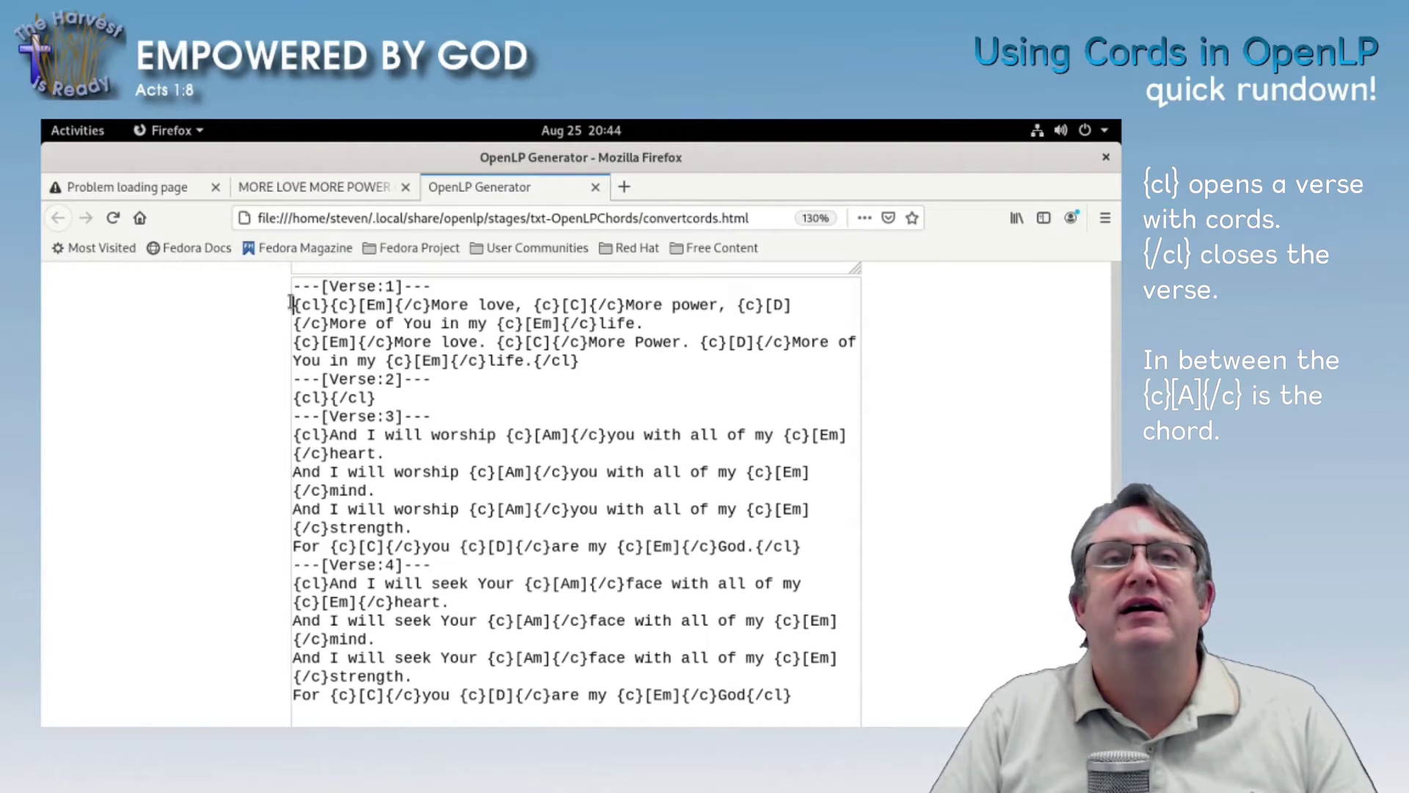
Highlight verse 1's {cl}, {/cl} and {c} chord tags in the converted output
drag(291, 302, 326, 301)
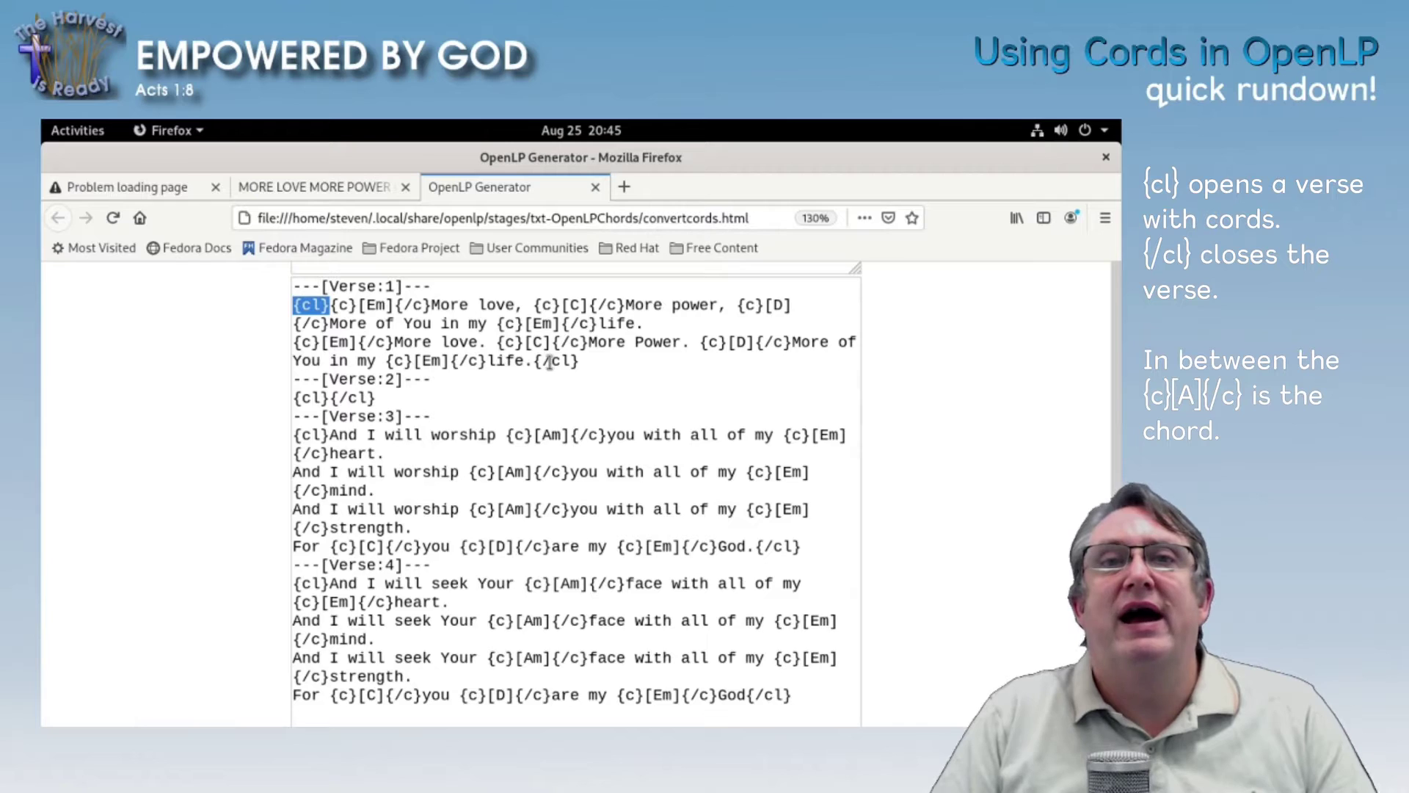
click(576, 360)
drag(577, 360, 531, 360)
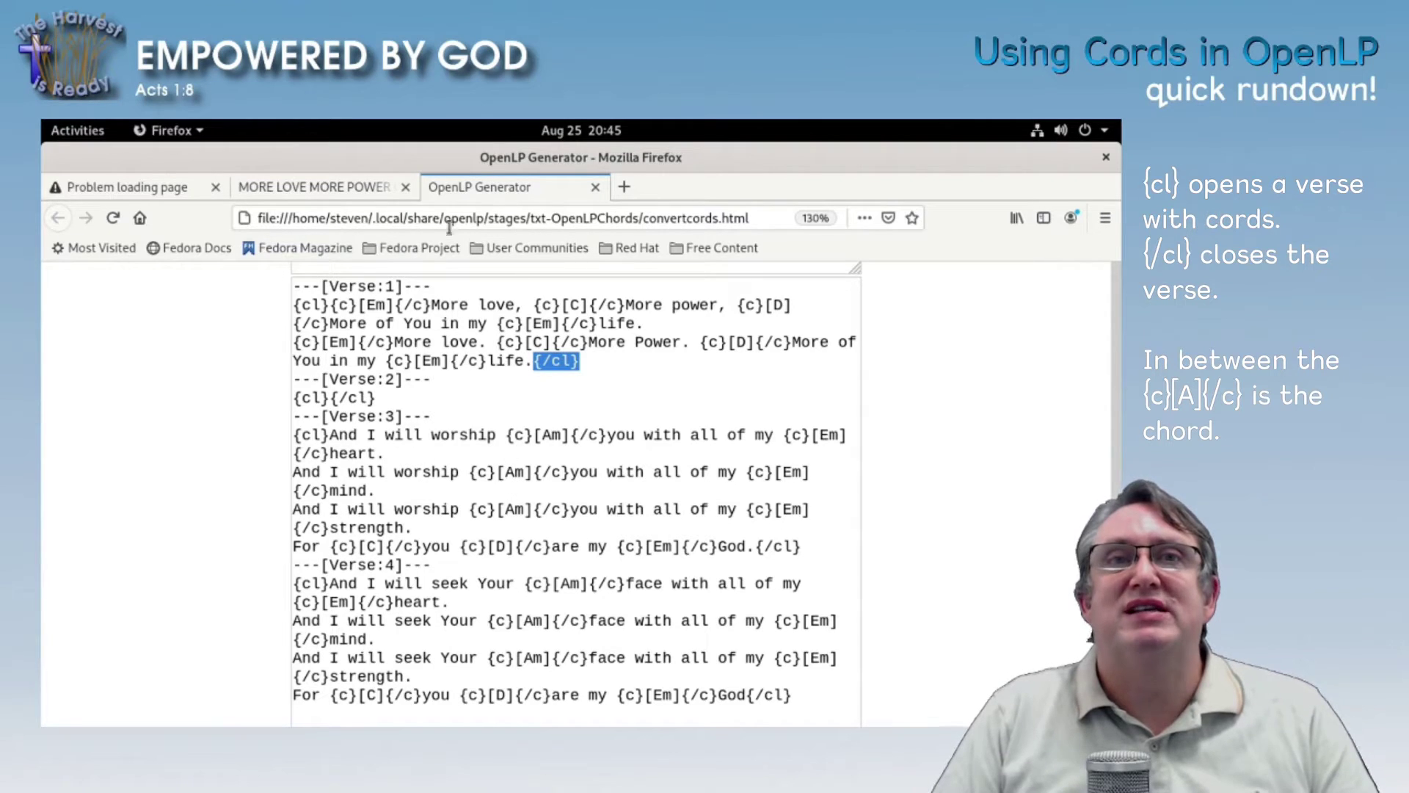
click(336, 302)
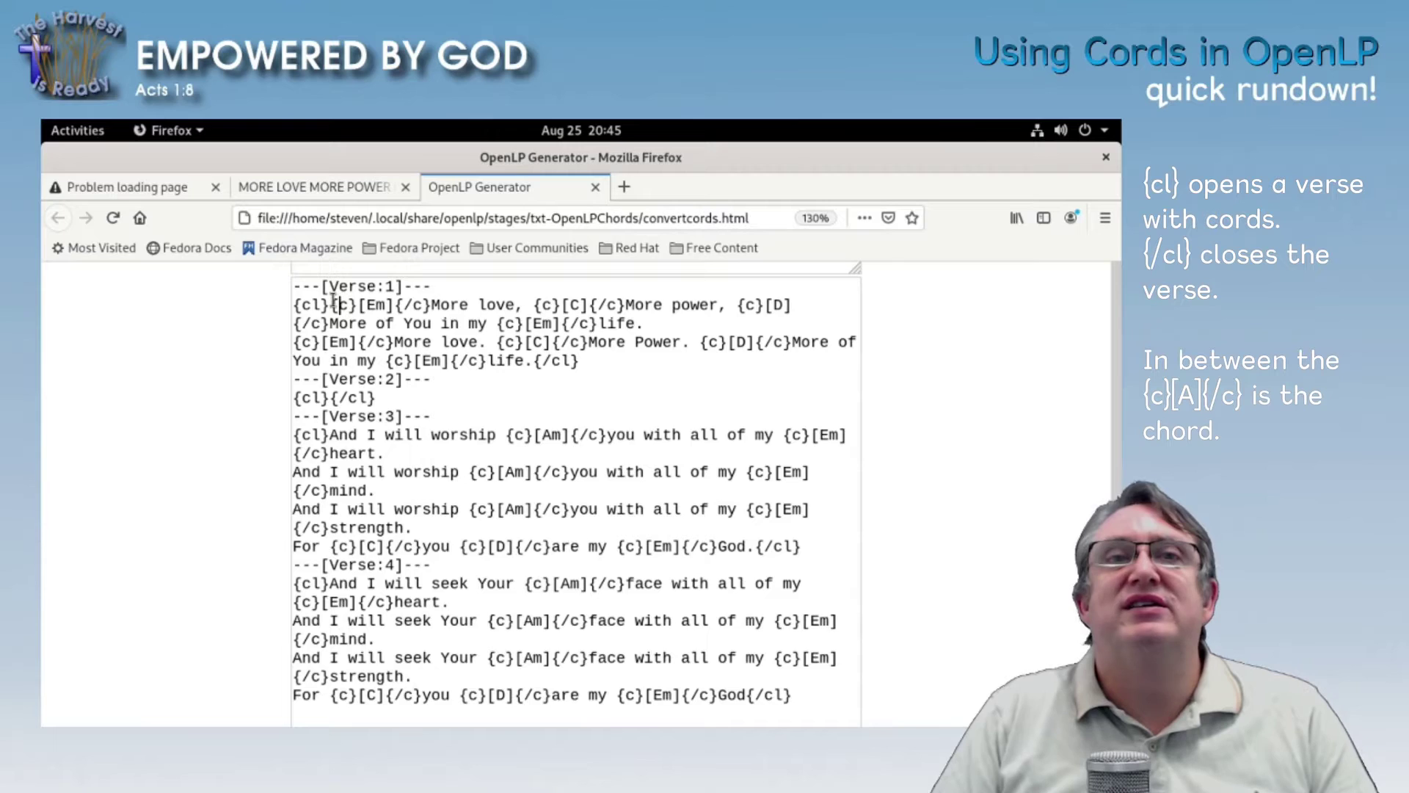
drag(331, 302, 432, 312)
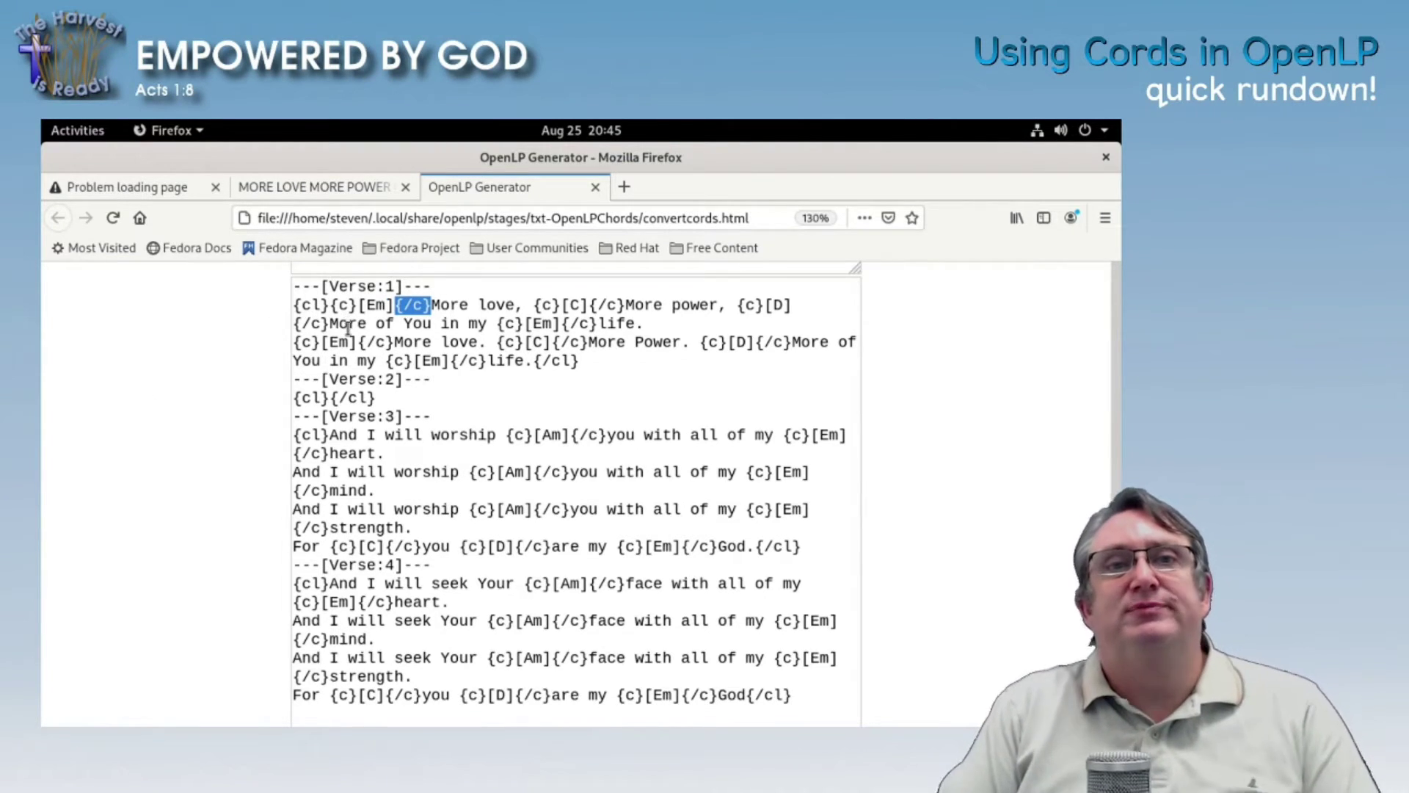
scroll(342, 360, down, 1)
scroll(342, 360, up, 3)
scroll(681, 556, down, 5)
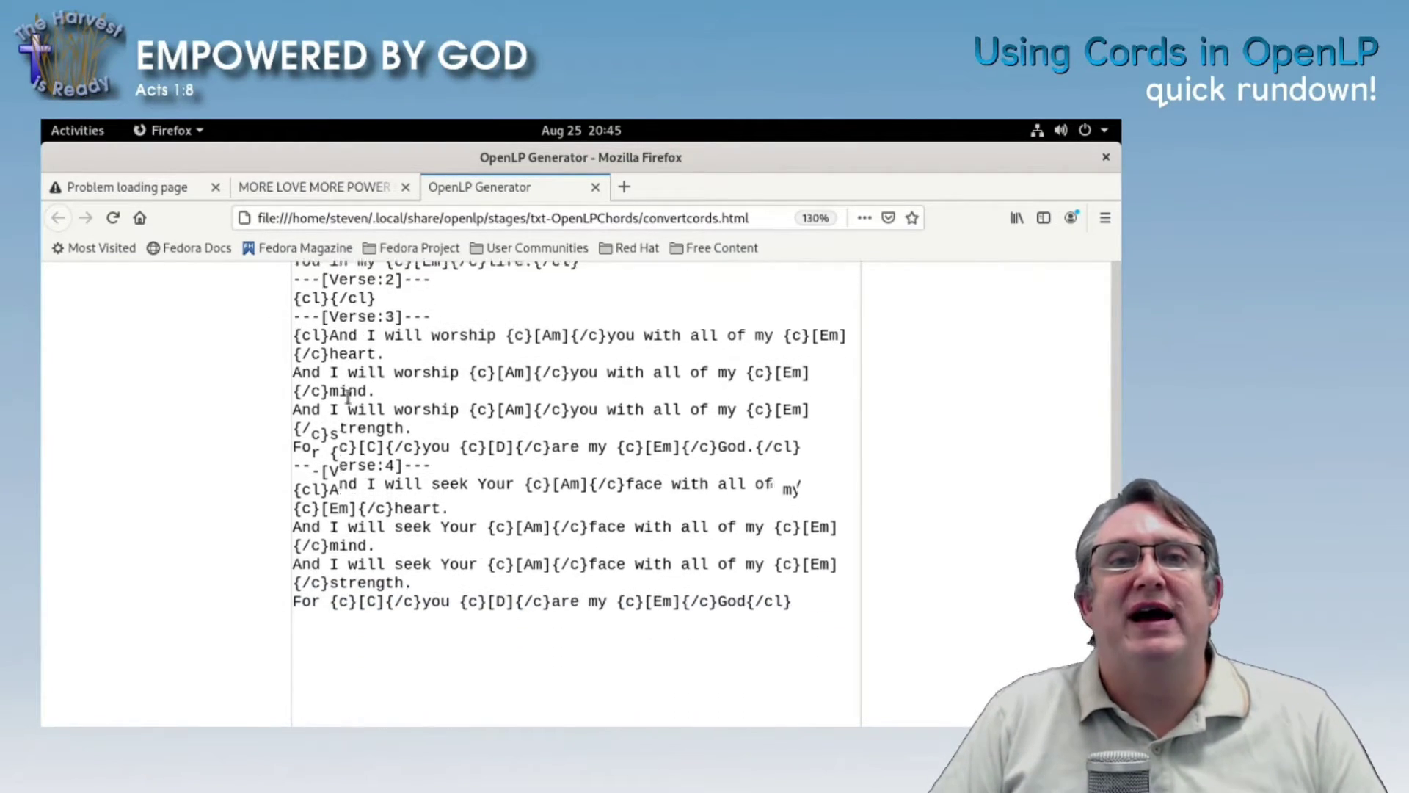
Copy all the converted chord-tagged text and switch back to OpenLP
click(563, 537)
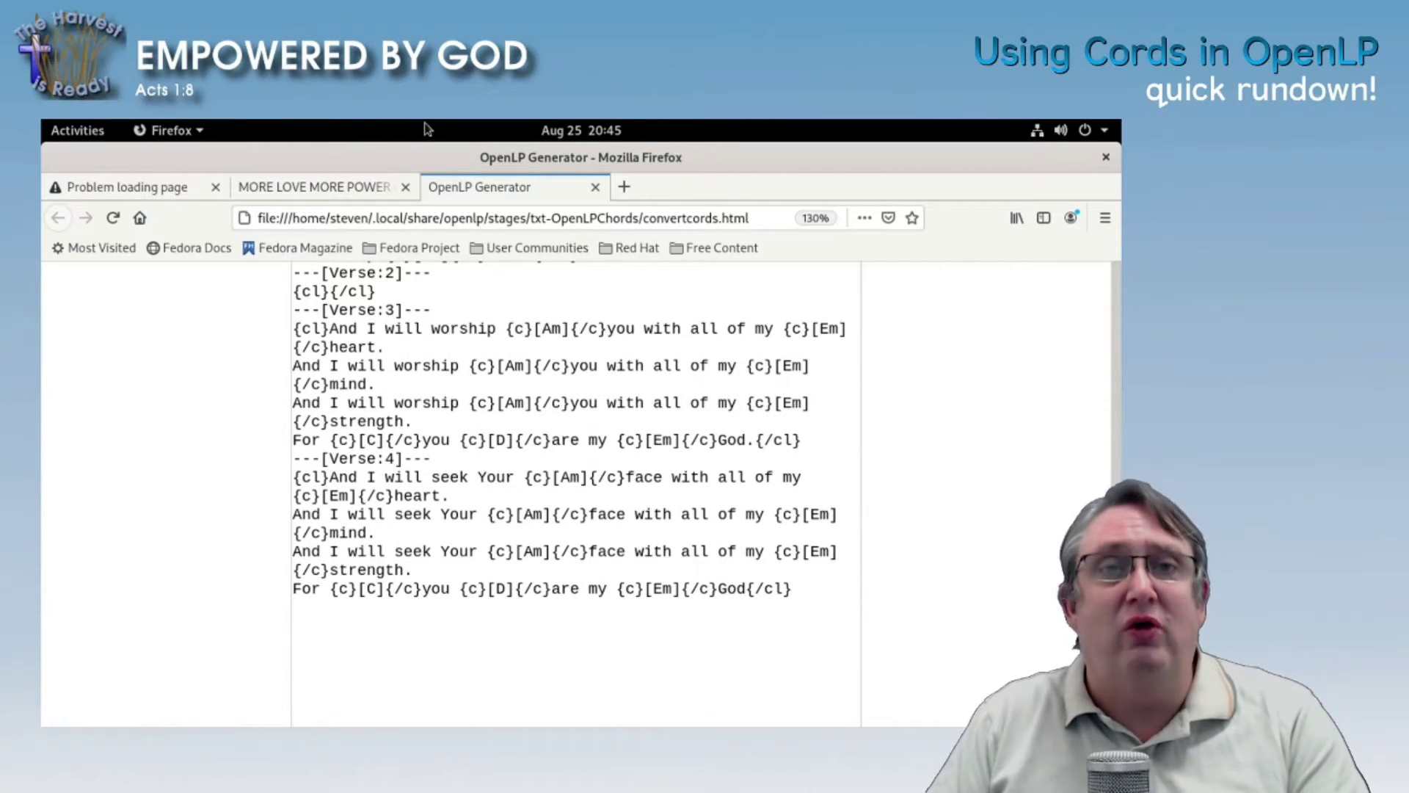
key(ctrl+a)
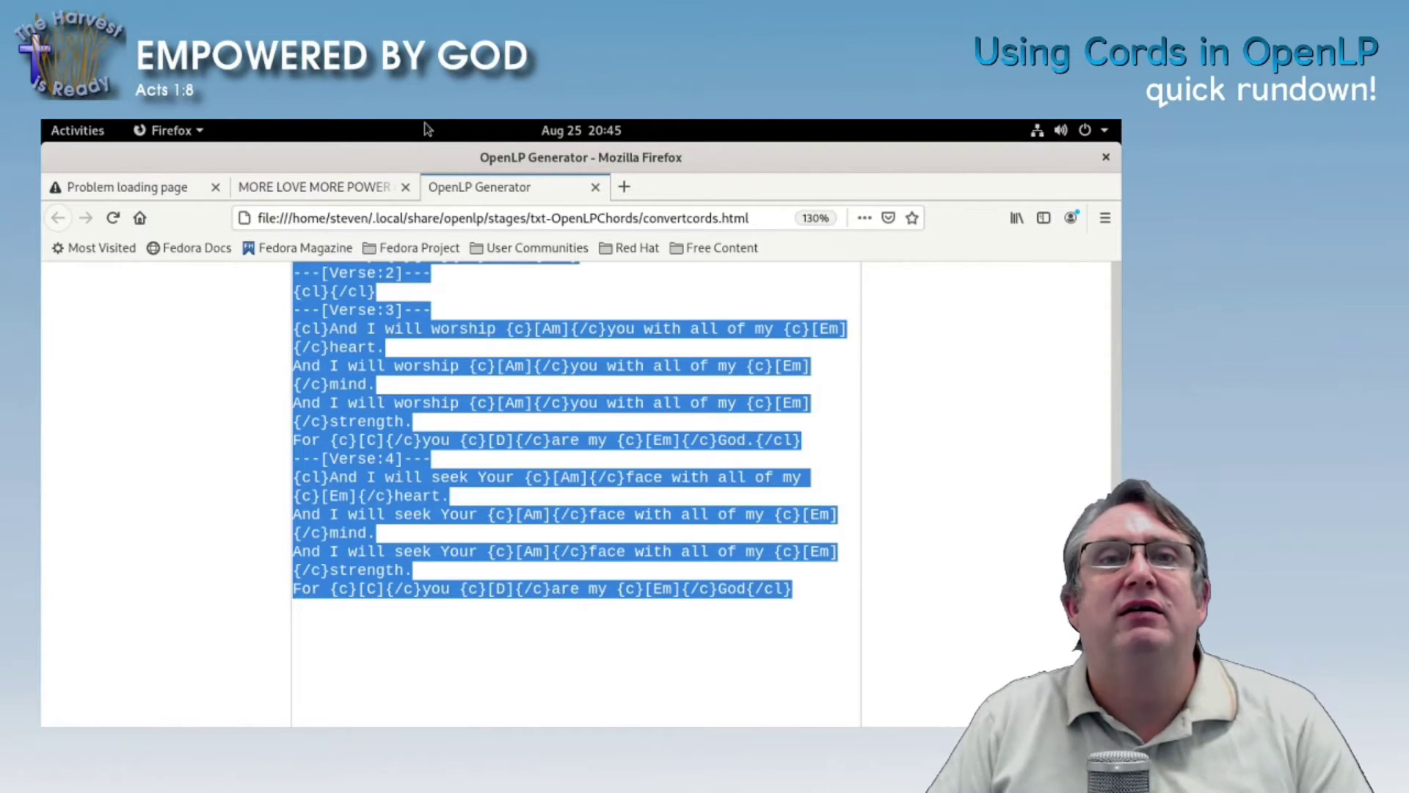
right_click(424, 417)
click(461, 474)
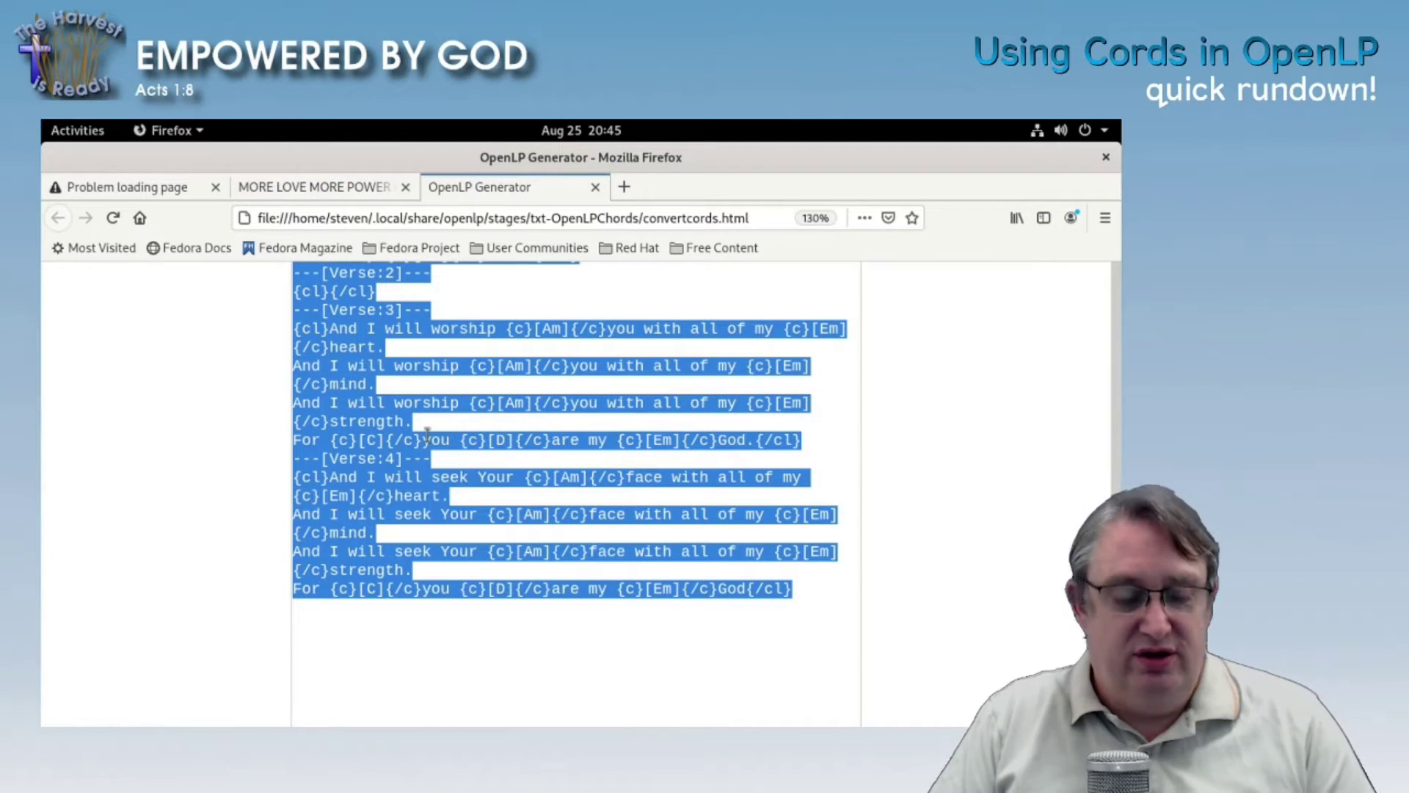
key(alt+Tab)
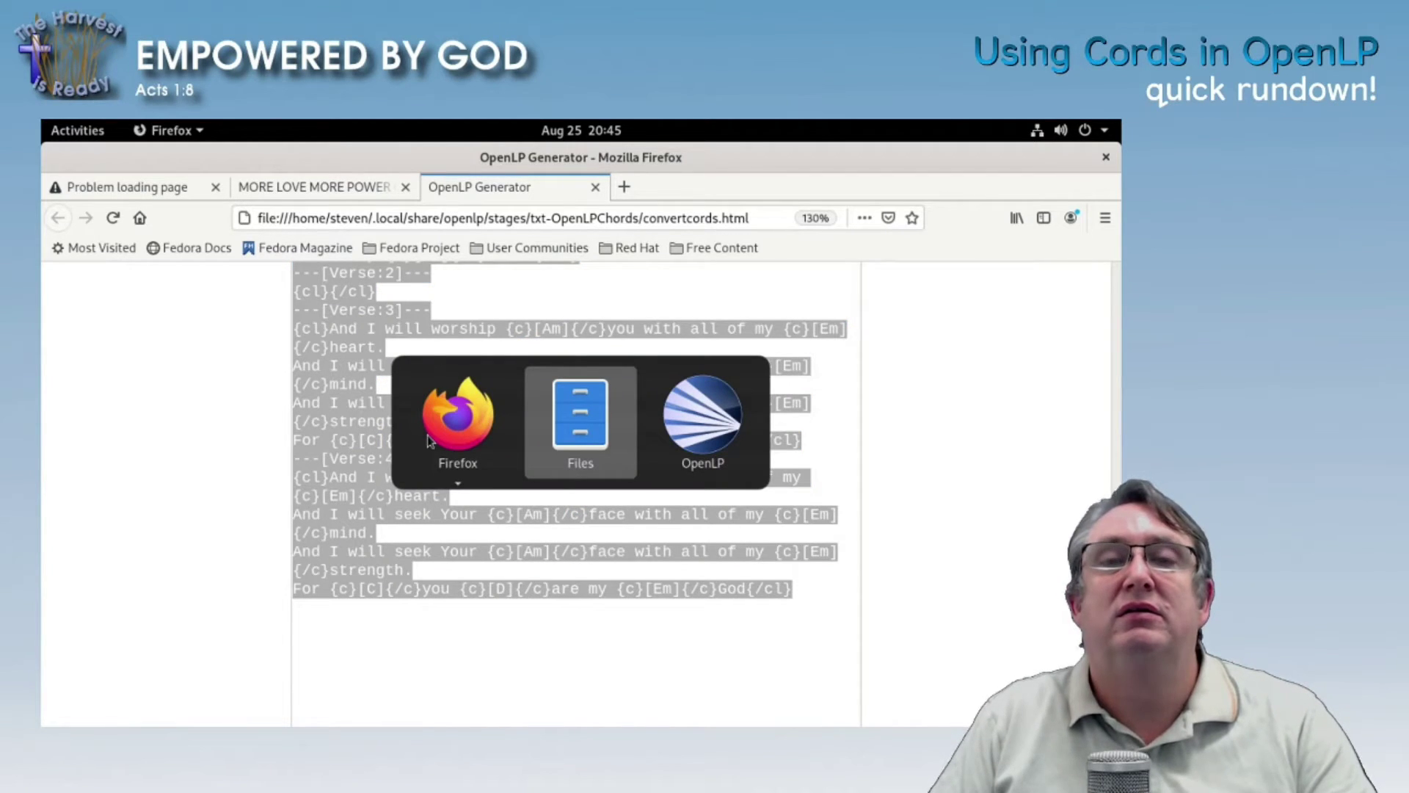
key(alt+Tab)
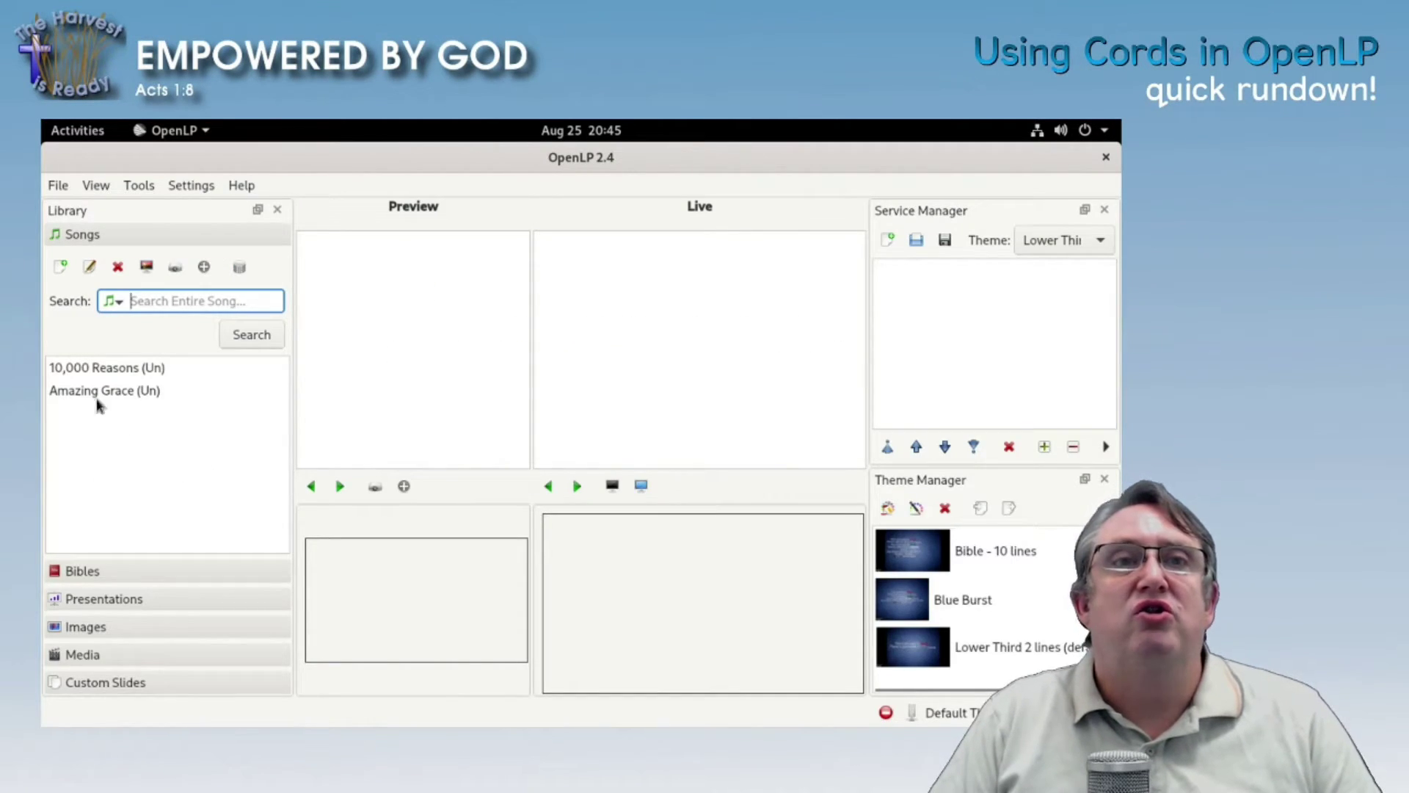
Create the song 'More Love More Power' and paste the chord-tagged verses in via Edit All
click(61, 267)
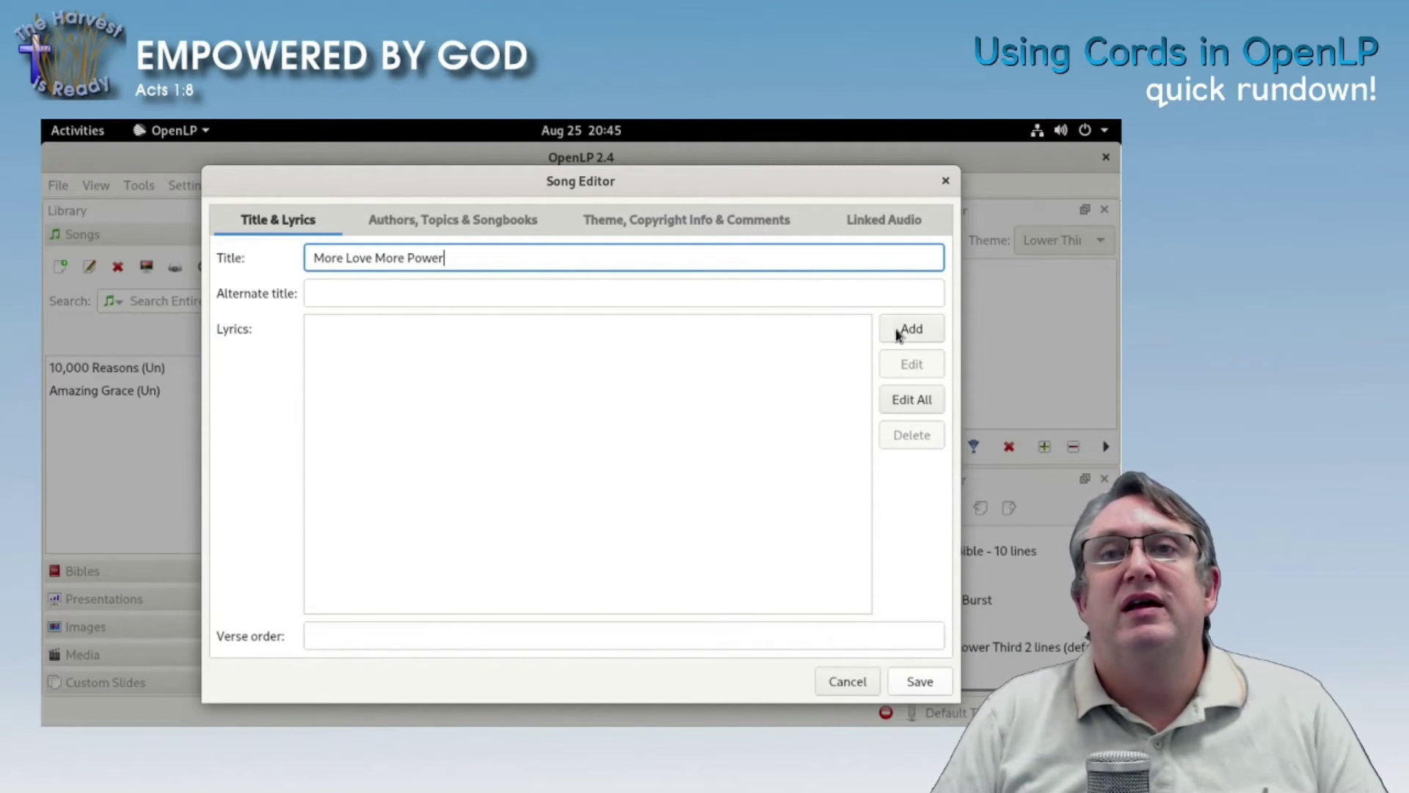
click(914, 402)
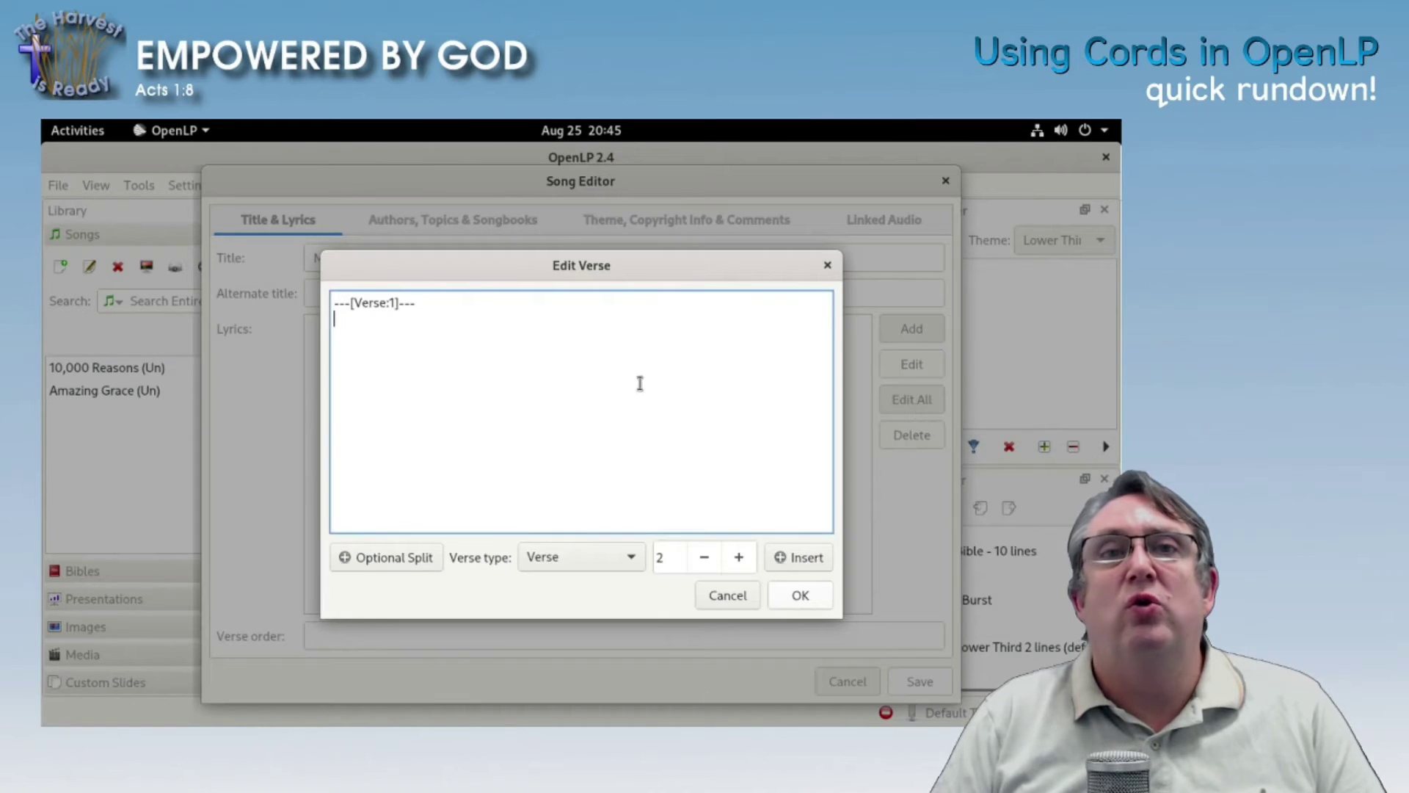
triple_click(394, 303)
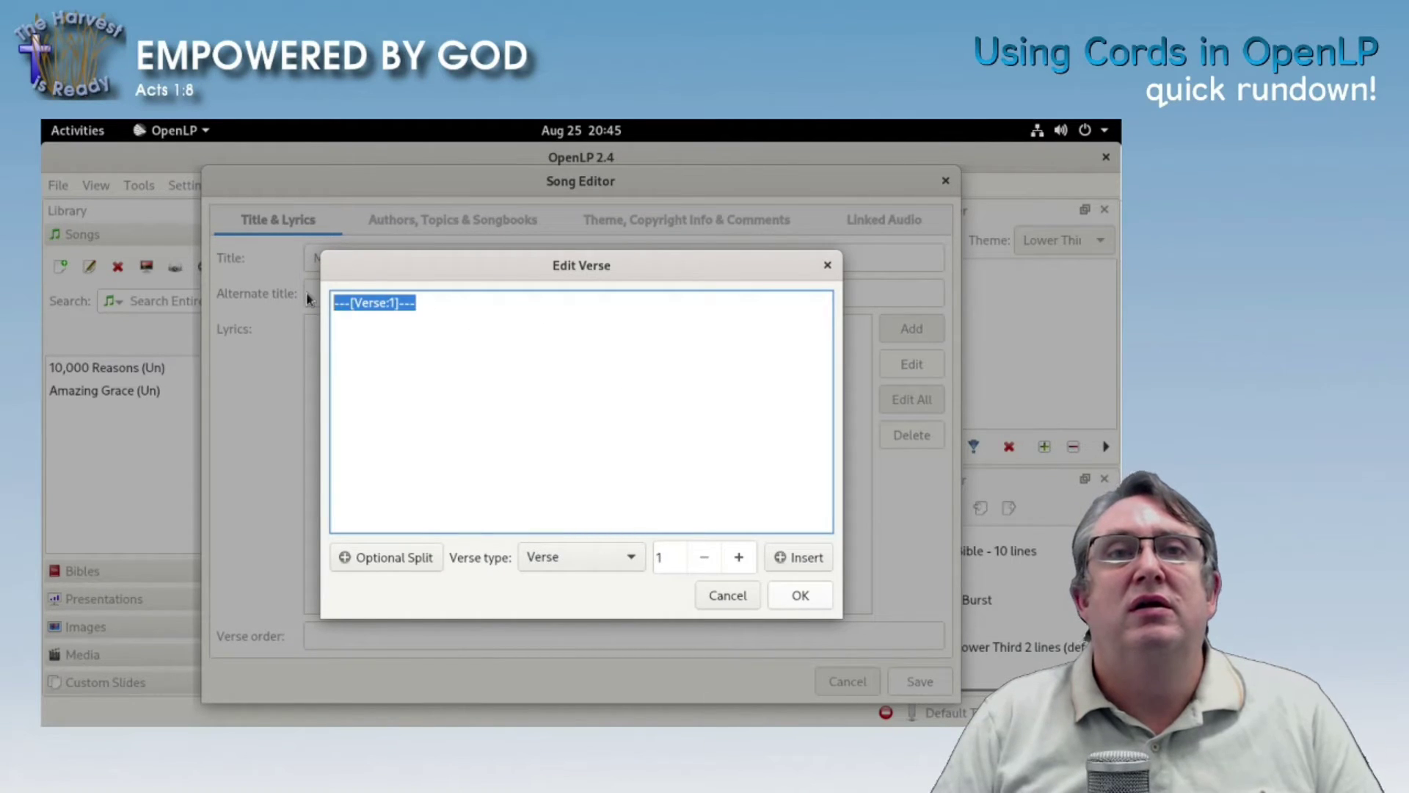
right_click(380, 313)
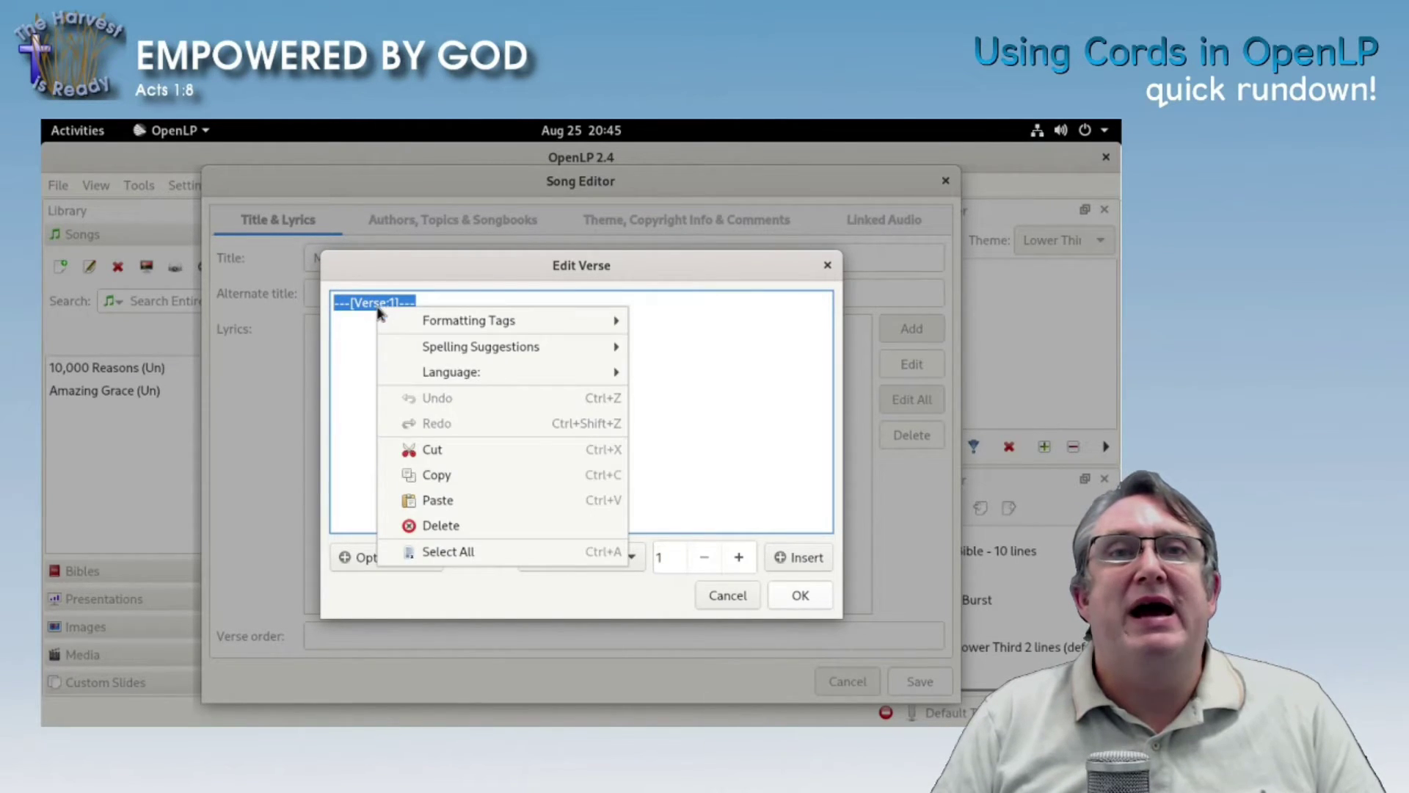
click(444, 501)
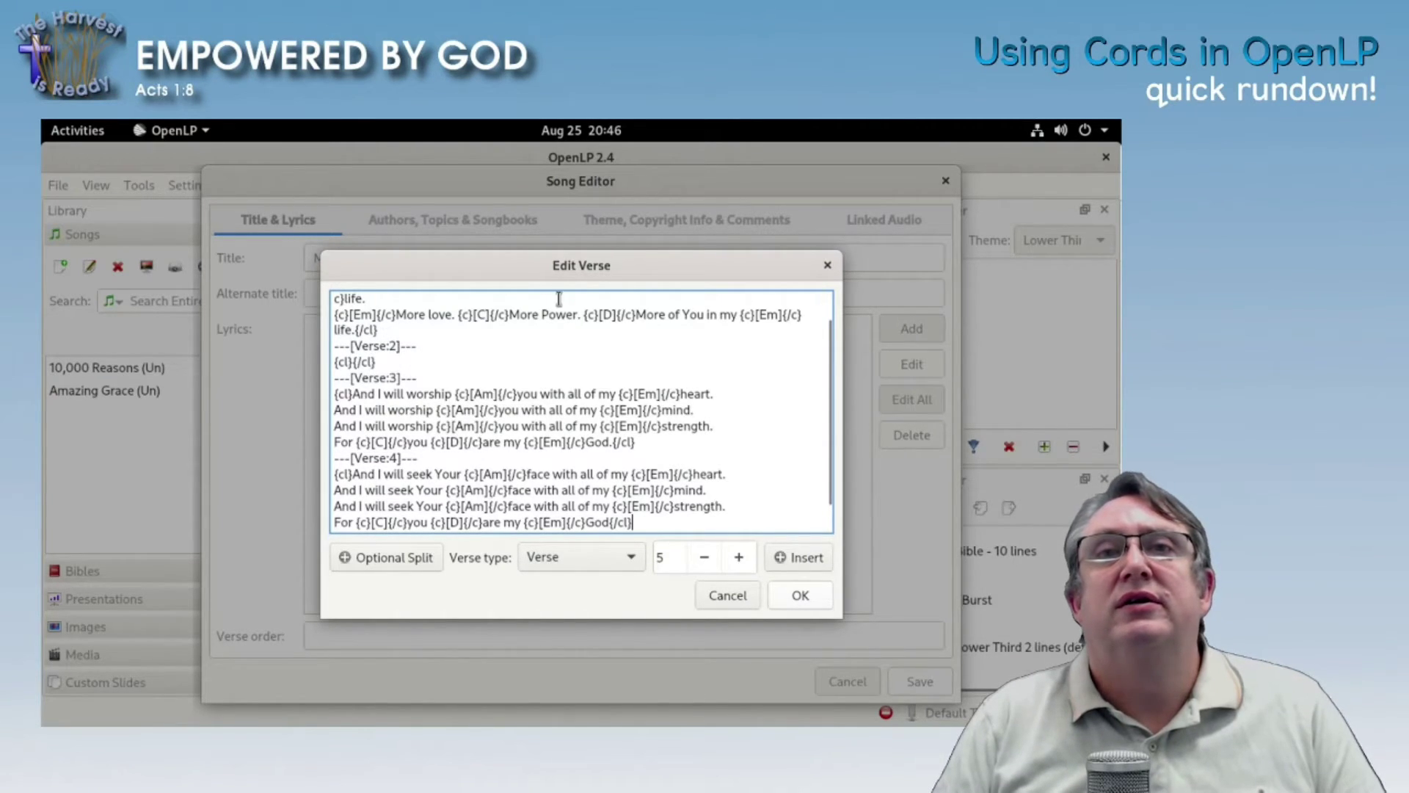
click(791, 596)
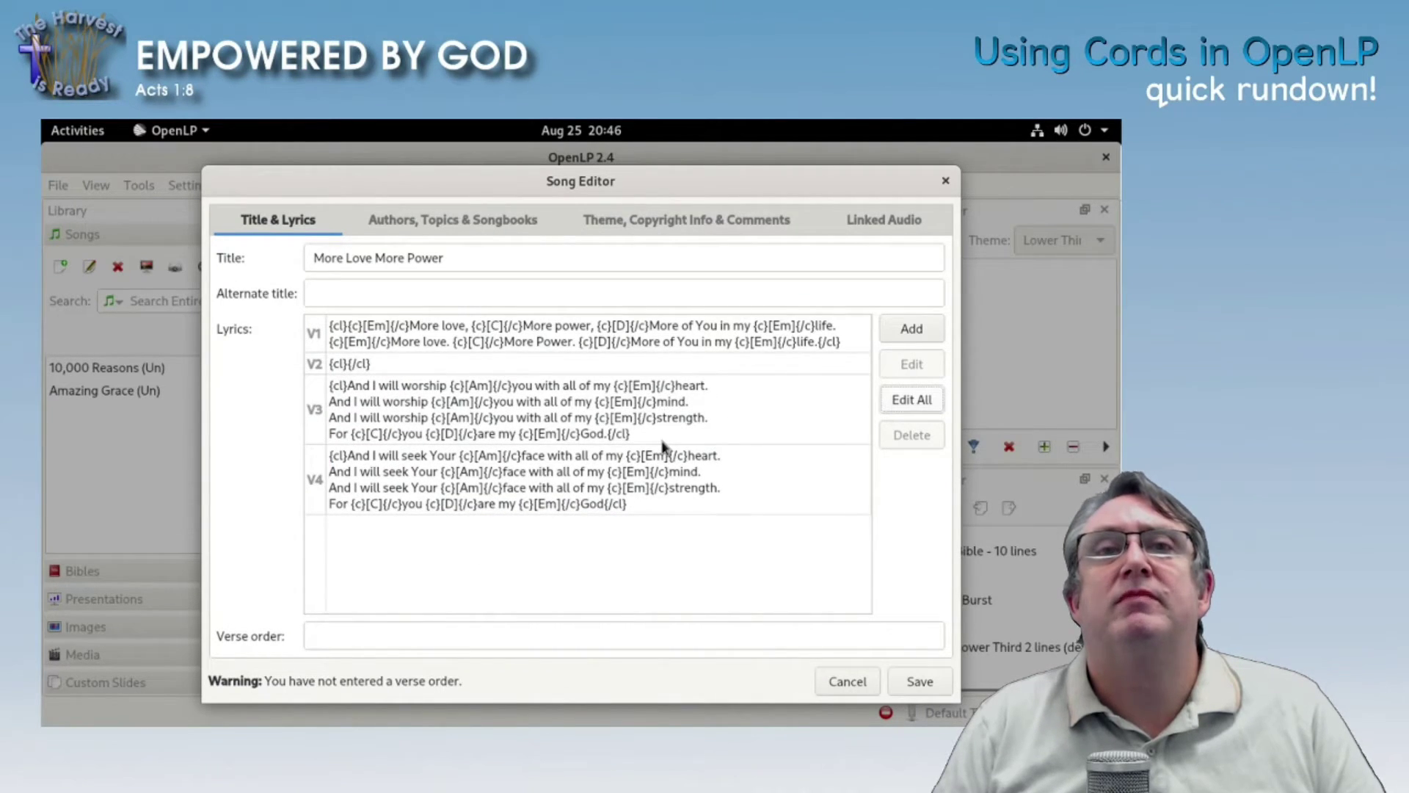
Credit author Un for Words and Music, save the song, and drag it into the service
click(916, 682)
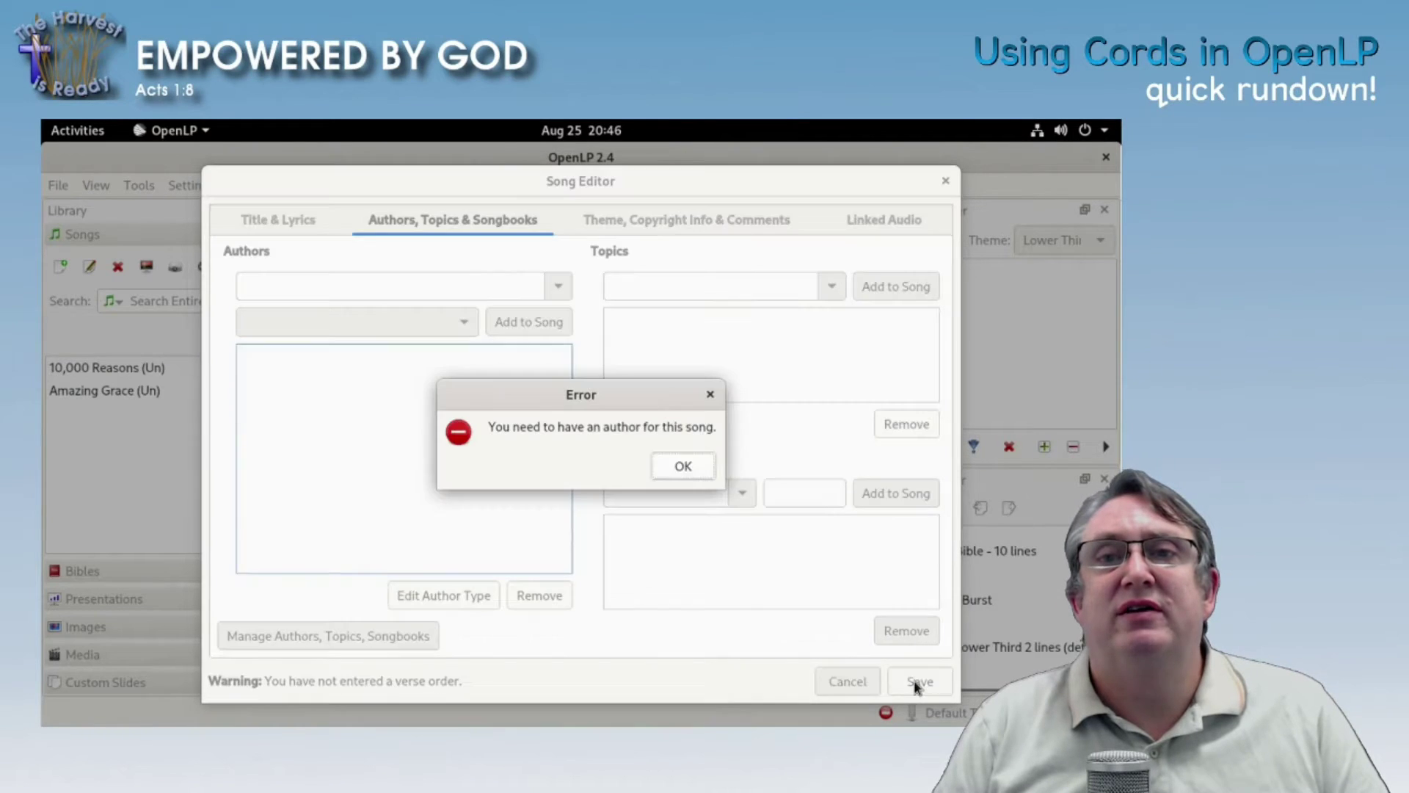
click(684, 466)
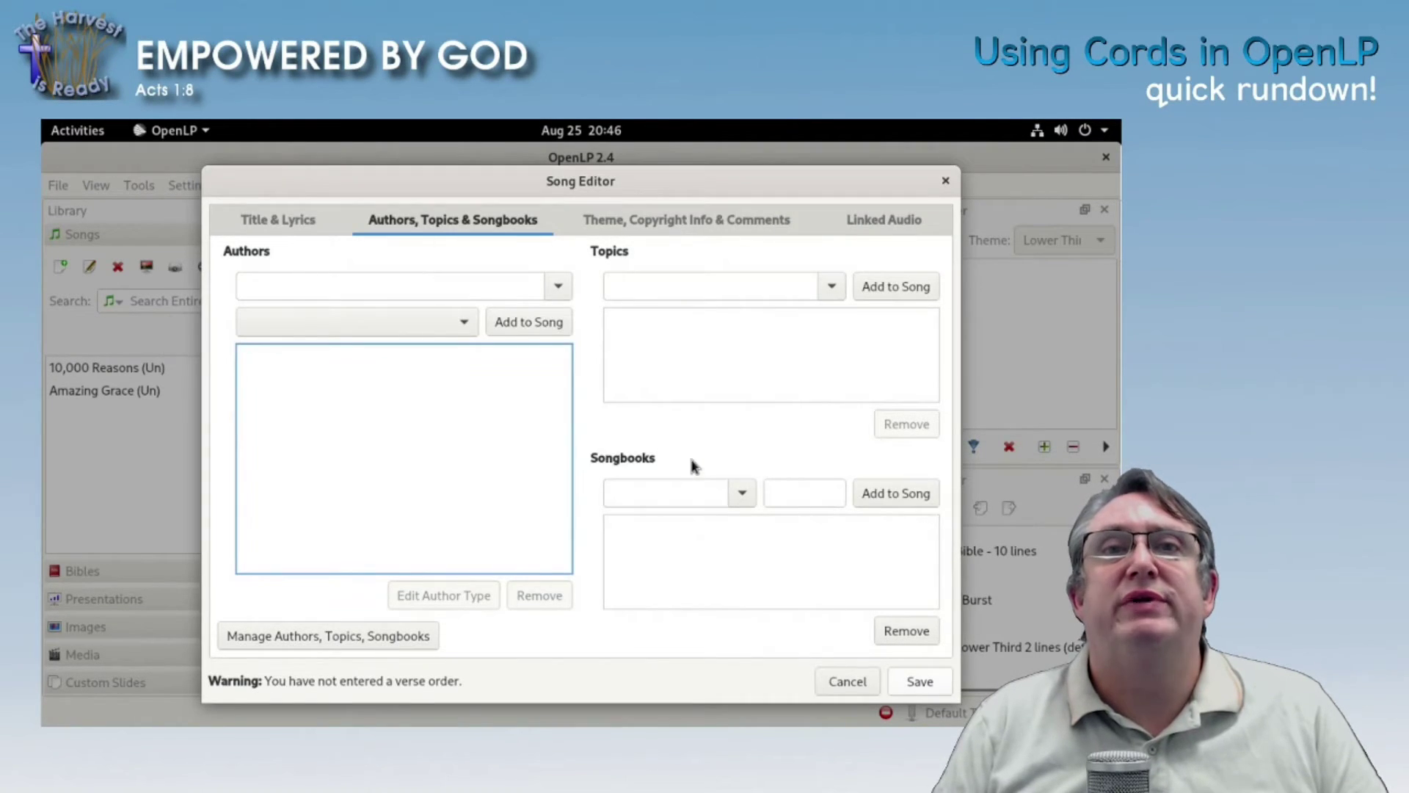
click(559, 286)
click(440, 312)
click(470, 323)
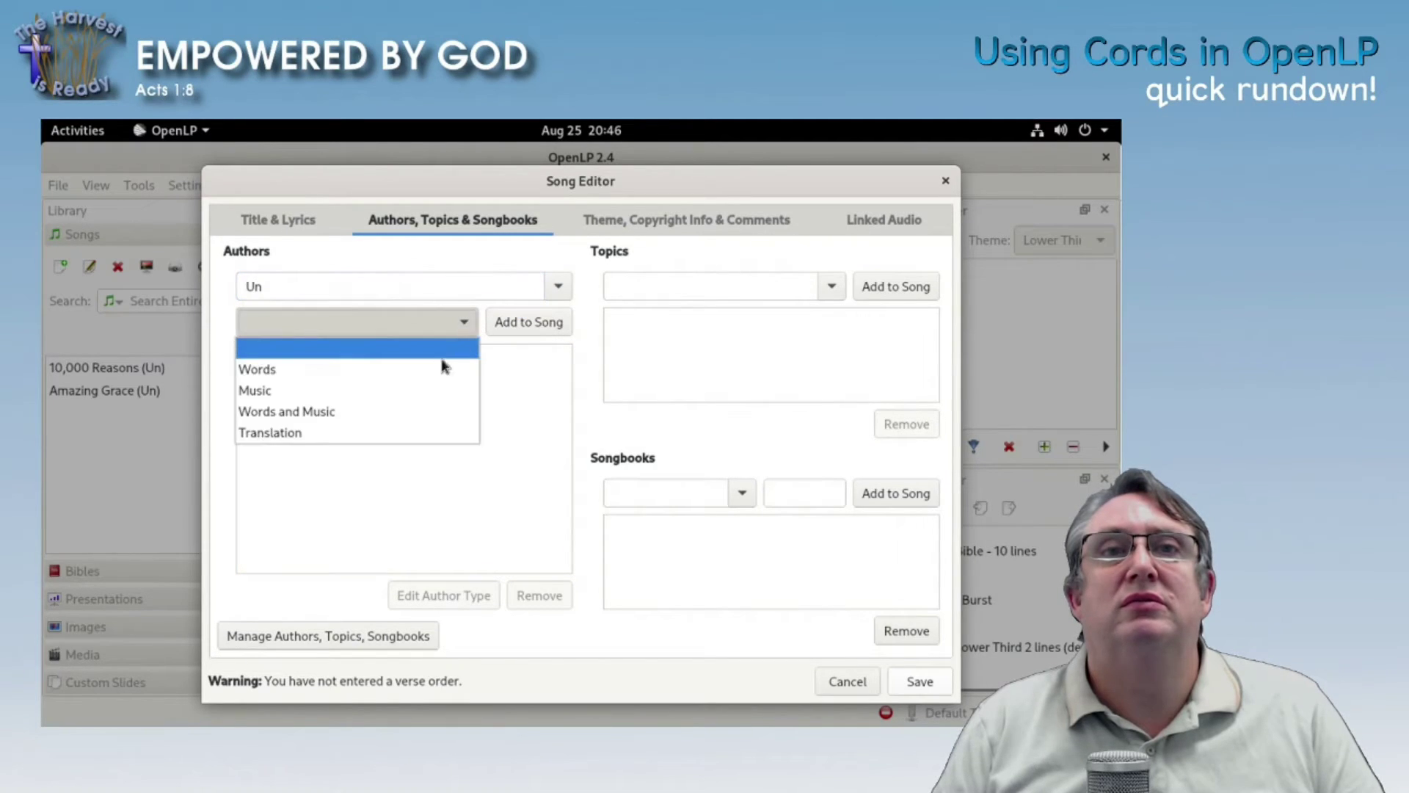
click(421, 410)
click(505, 321)
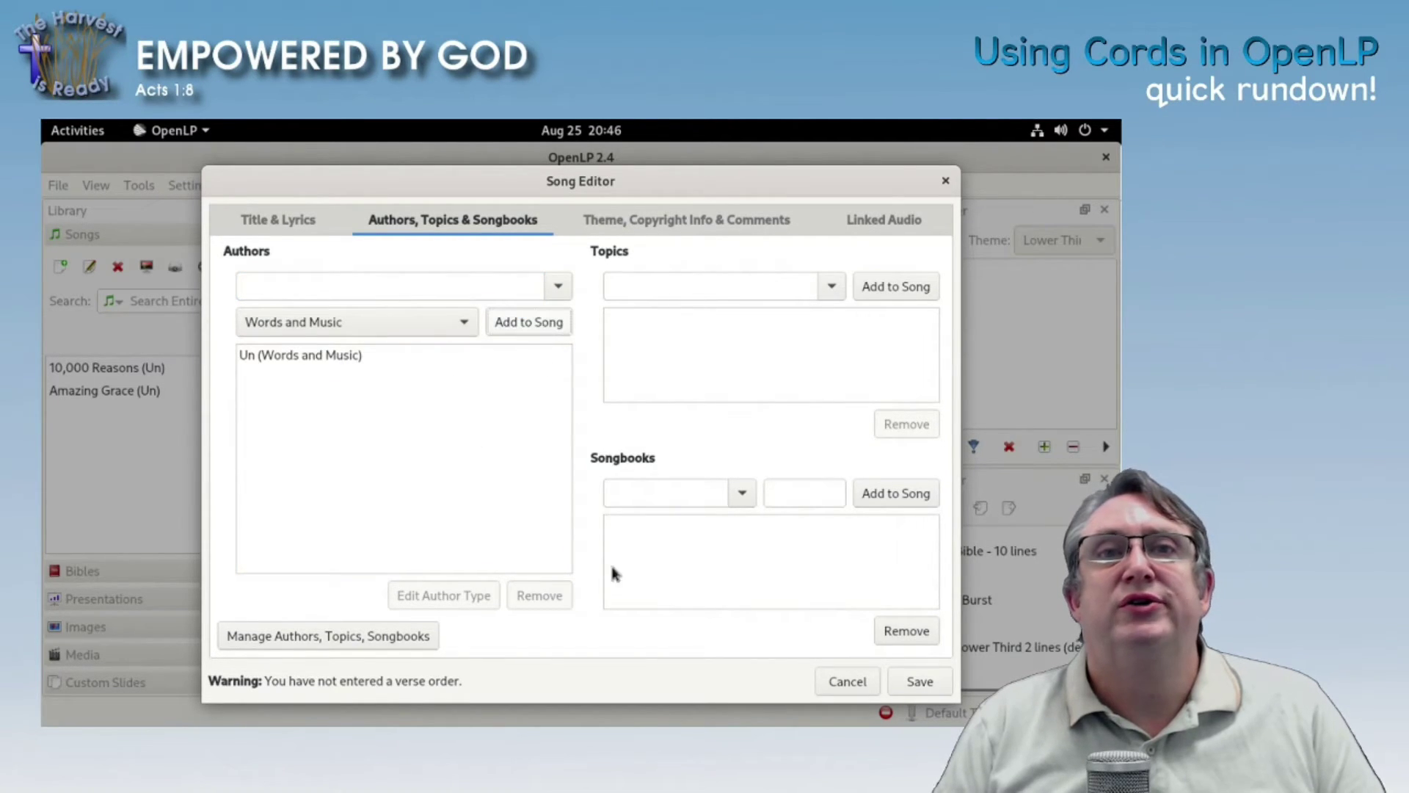
click(914, 682)
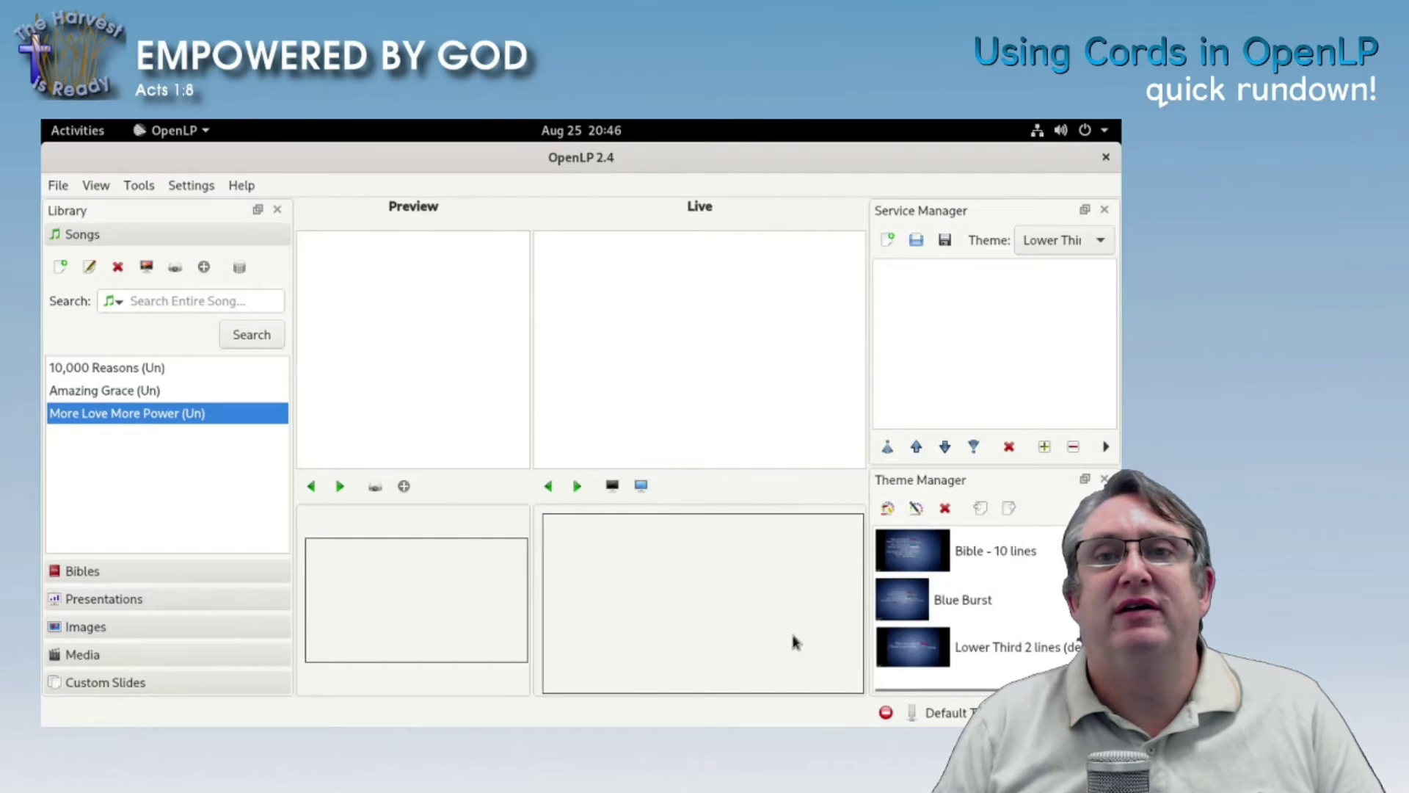
drag(165, 414, 946, 276)
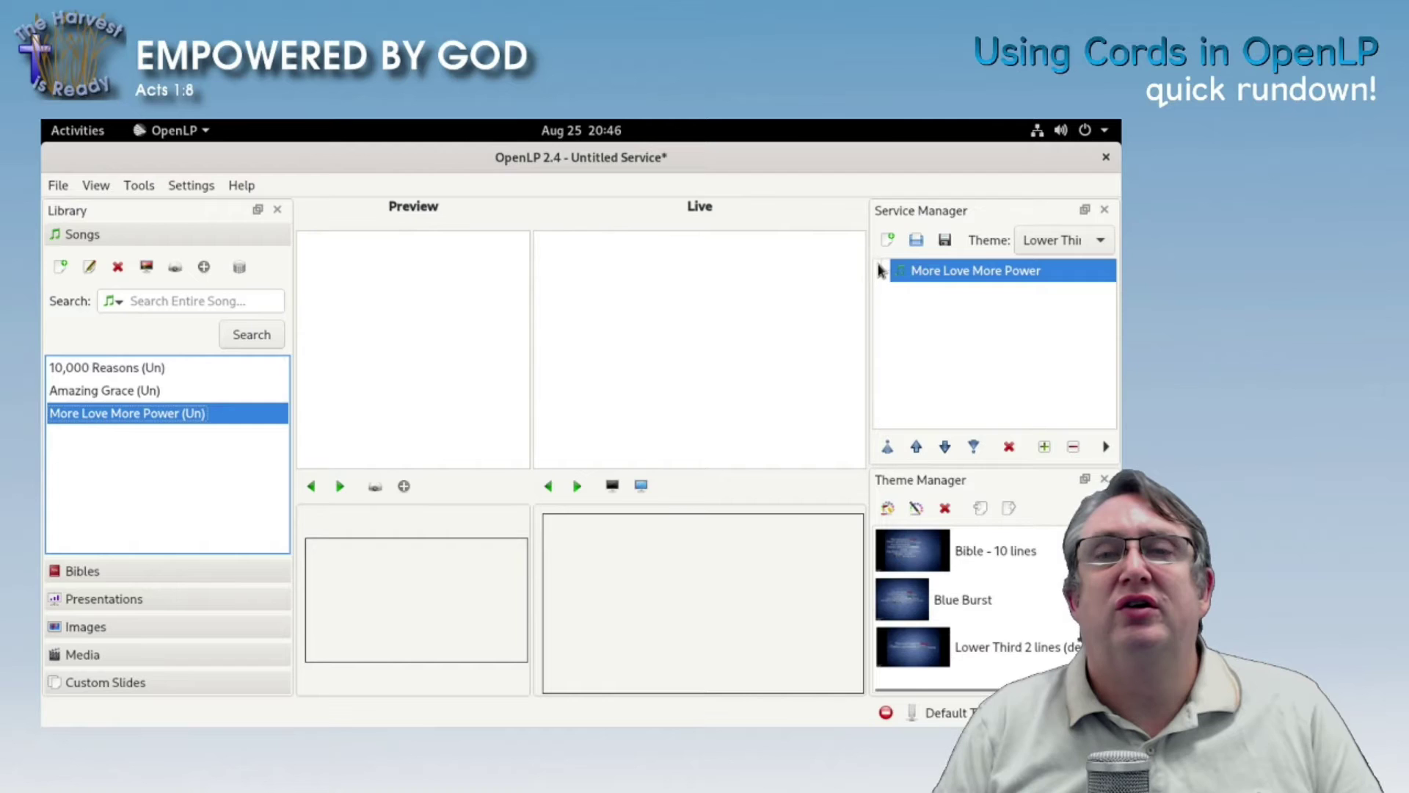
Expand the More Love More Power service item and send its first slide live
click(880, 270)
click(964, 300)
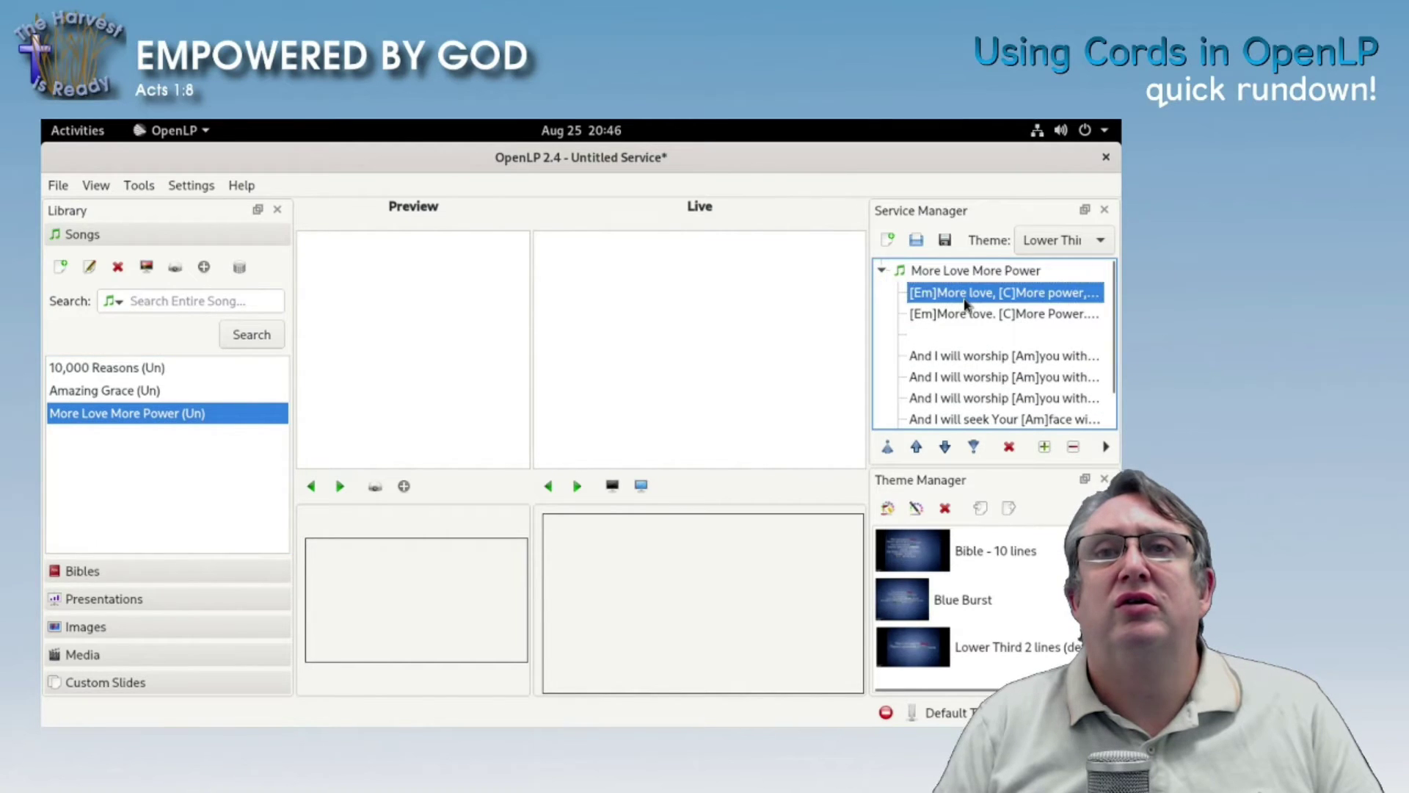
double_click(965, 294)
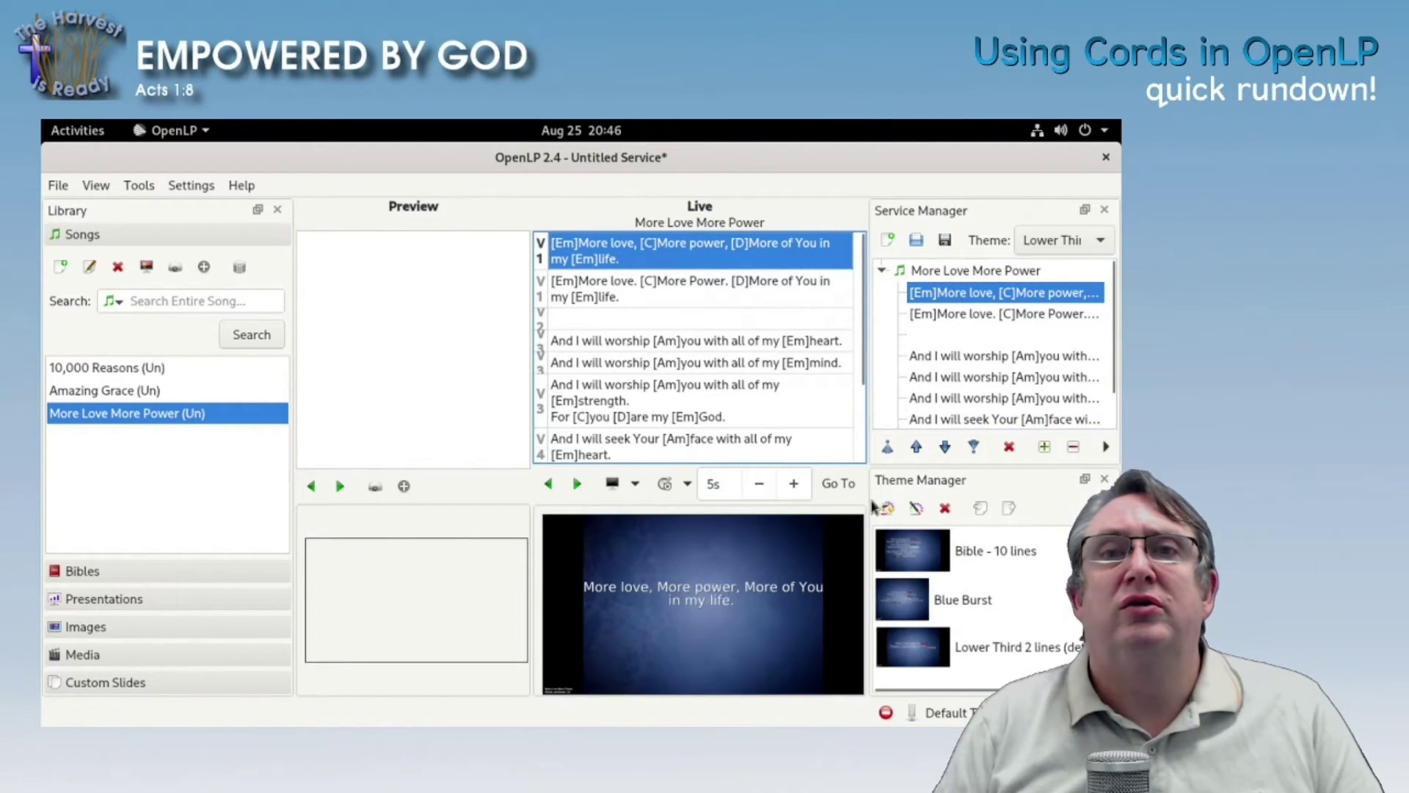
Step through the verse 1, 2 and 3 slides live, ending on the heart line
click(590, 315)
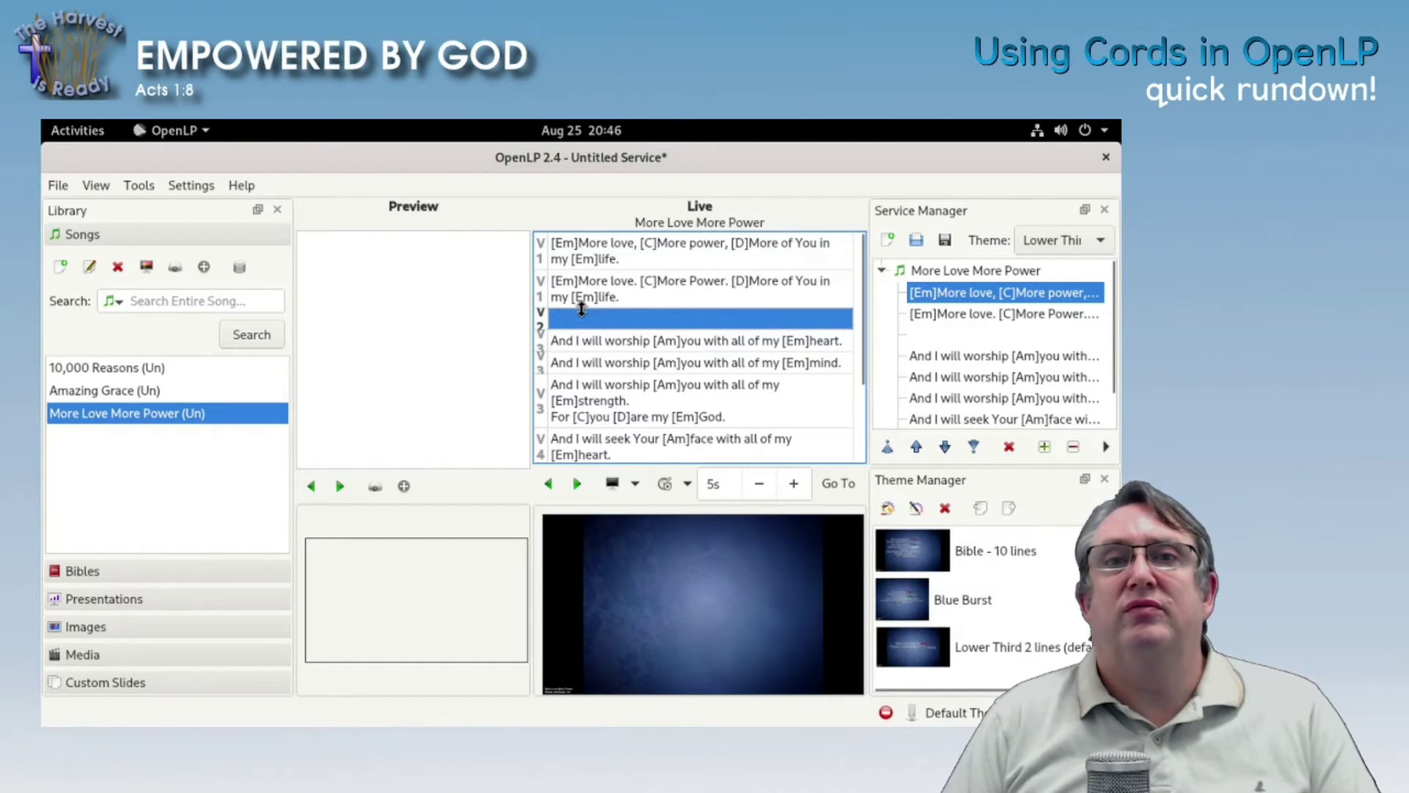
click(587, 290)
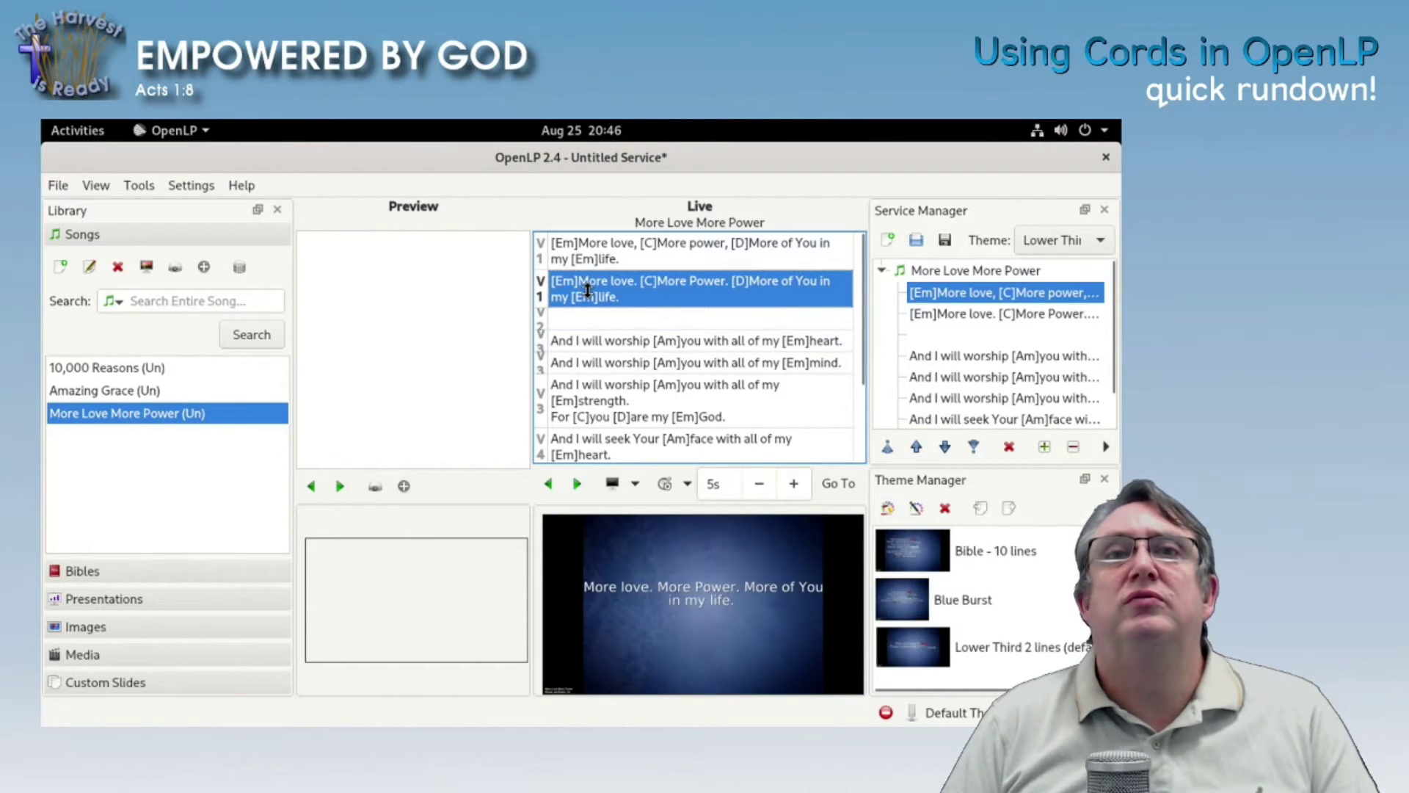
click(600, 259)
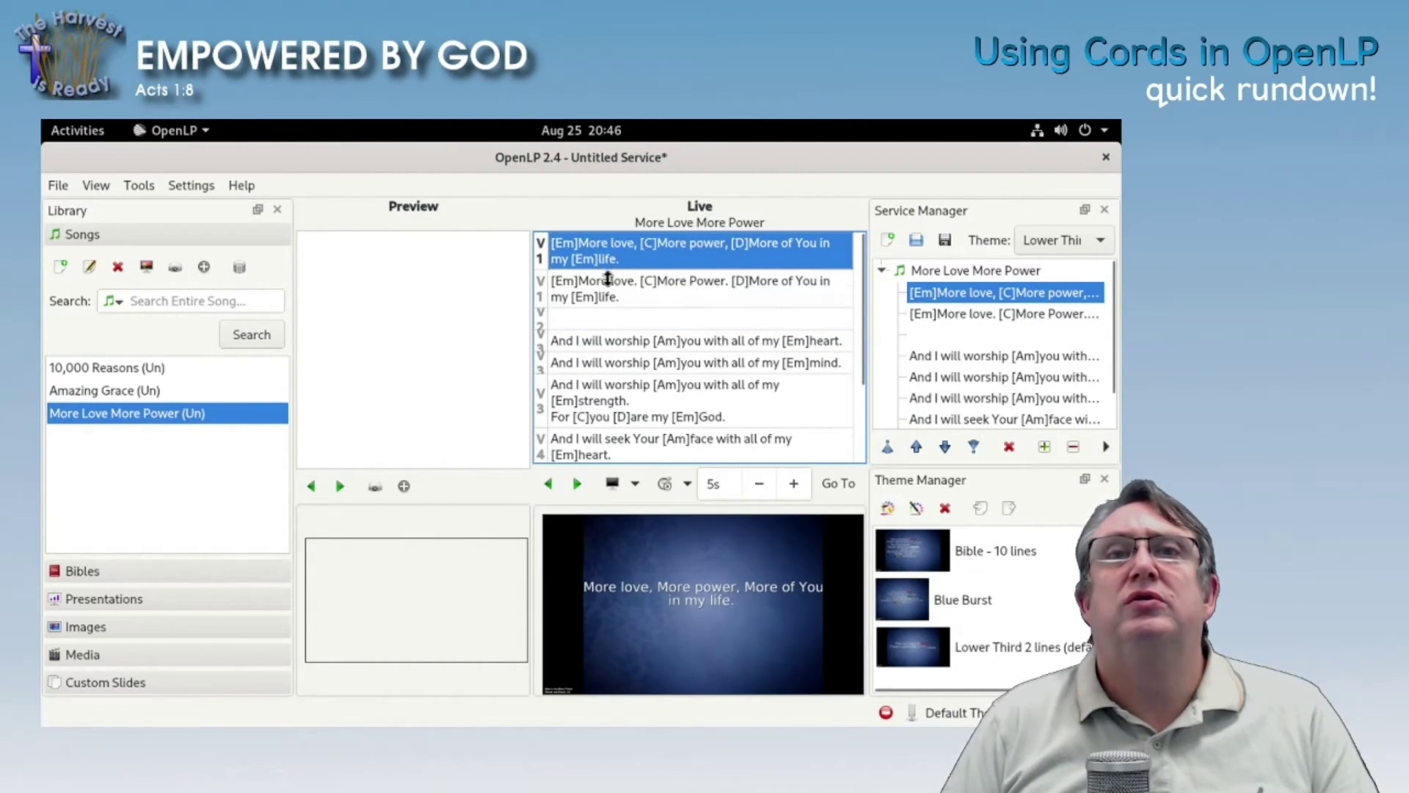
click(614, 296)
click(627, 339)
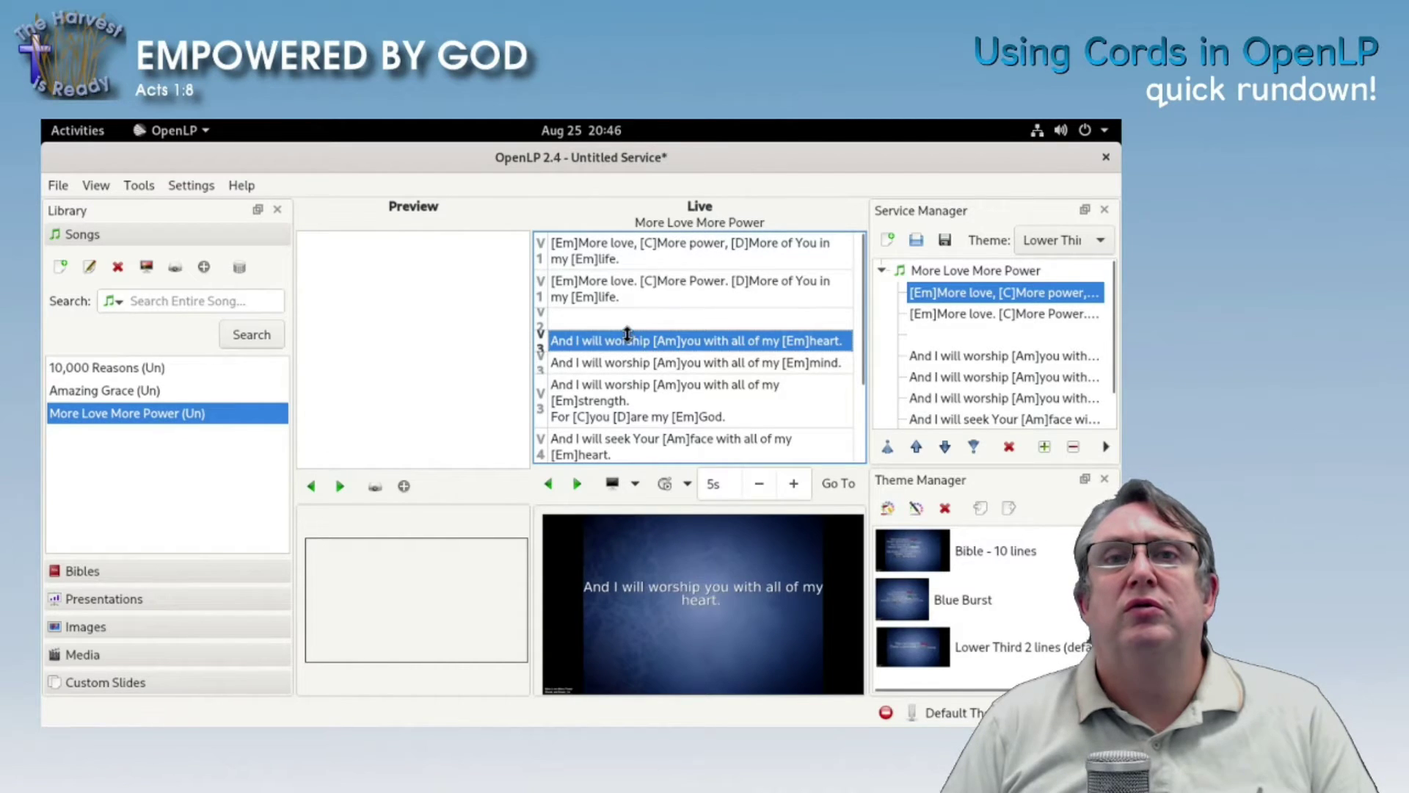
click(617, 320)
click(608, 295)
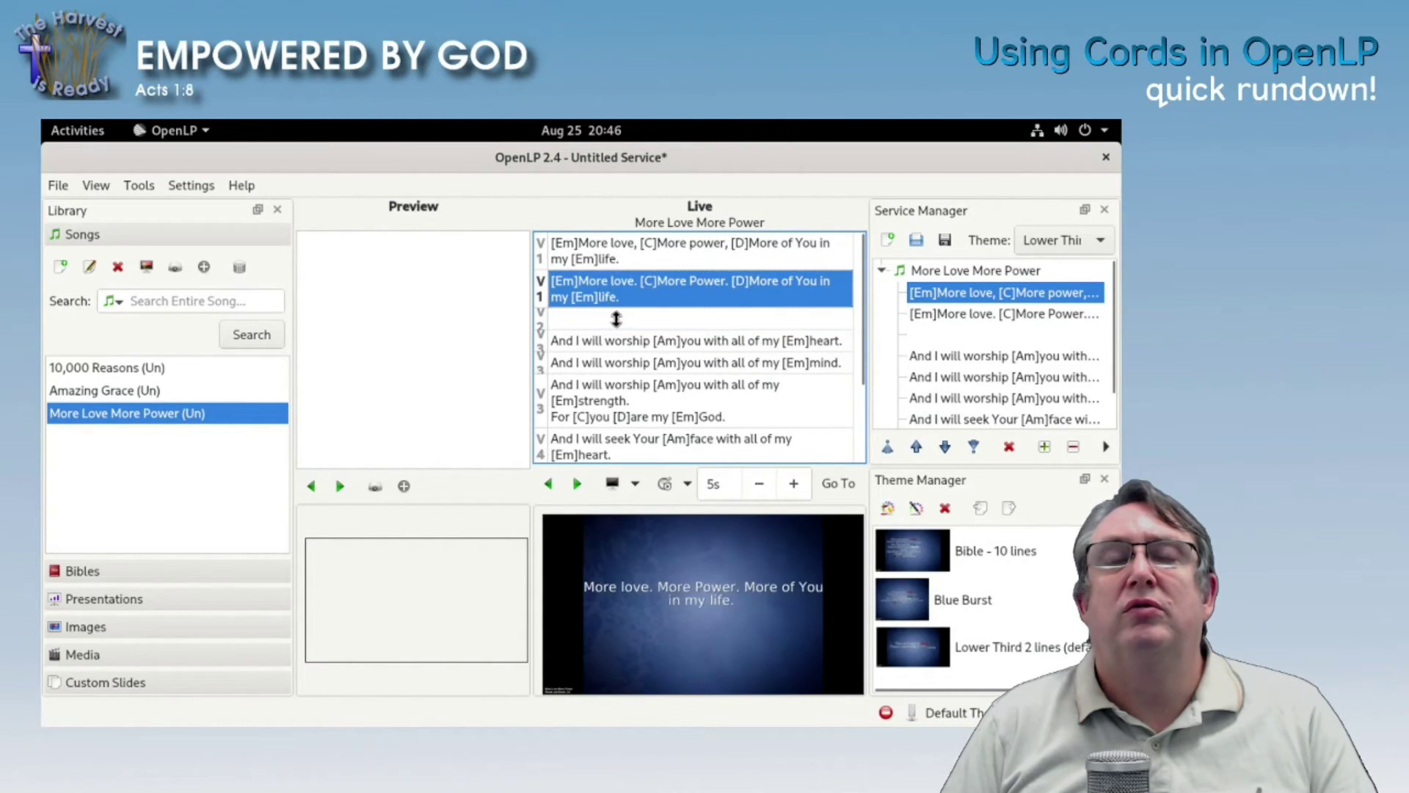
click(615, 315)
click(626, 339)
click(621, 364)
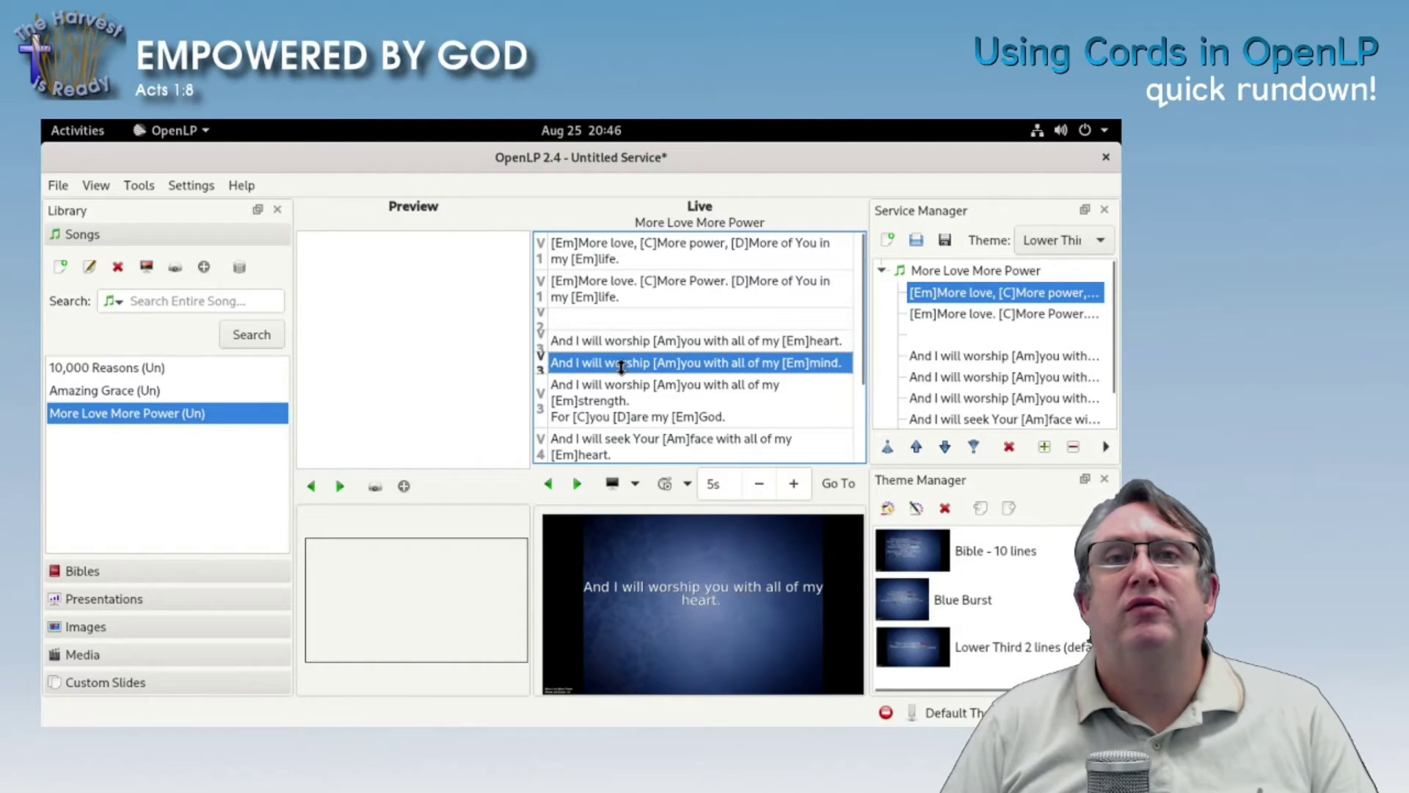
click(626, 384)
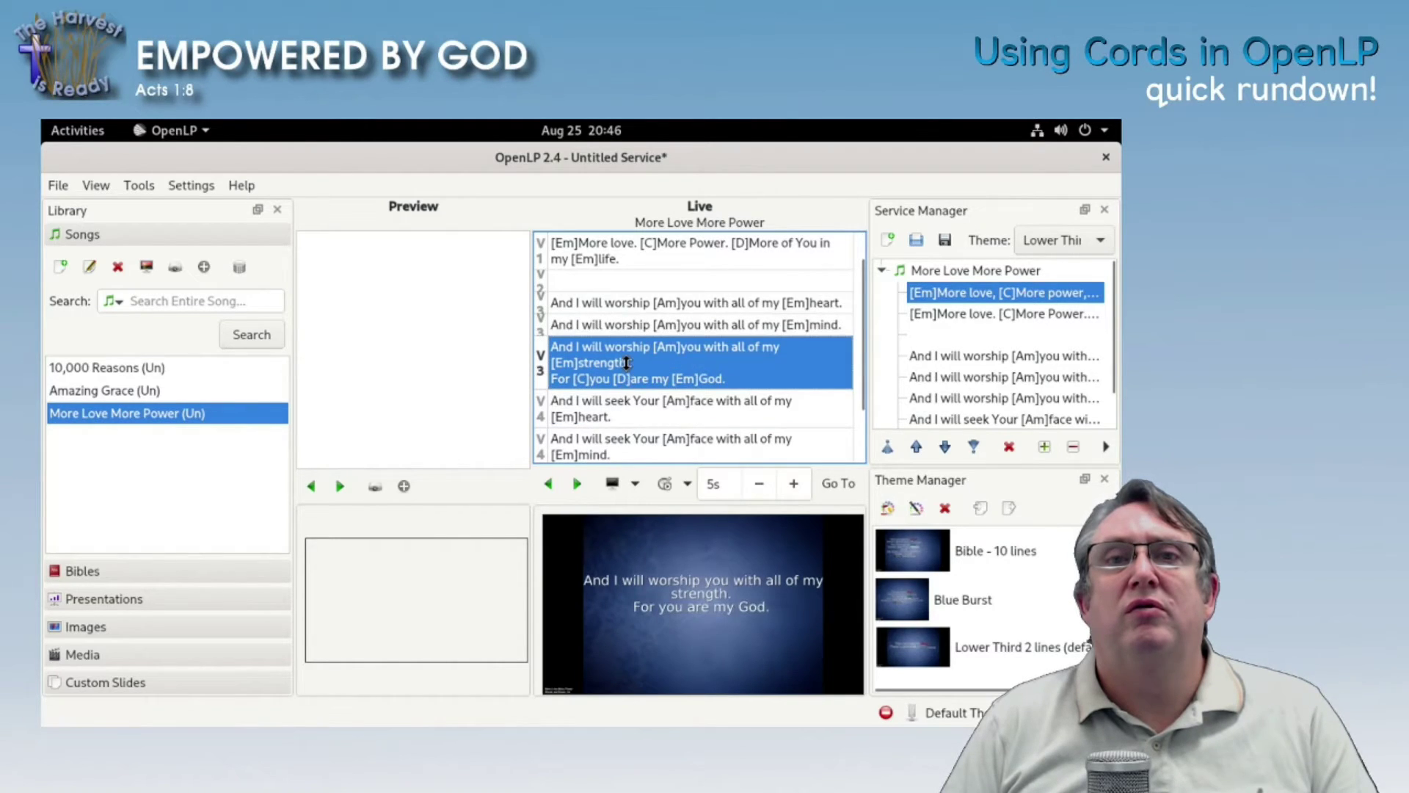
click(623, 325)
click(626, 304)
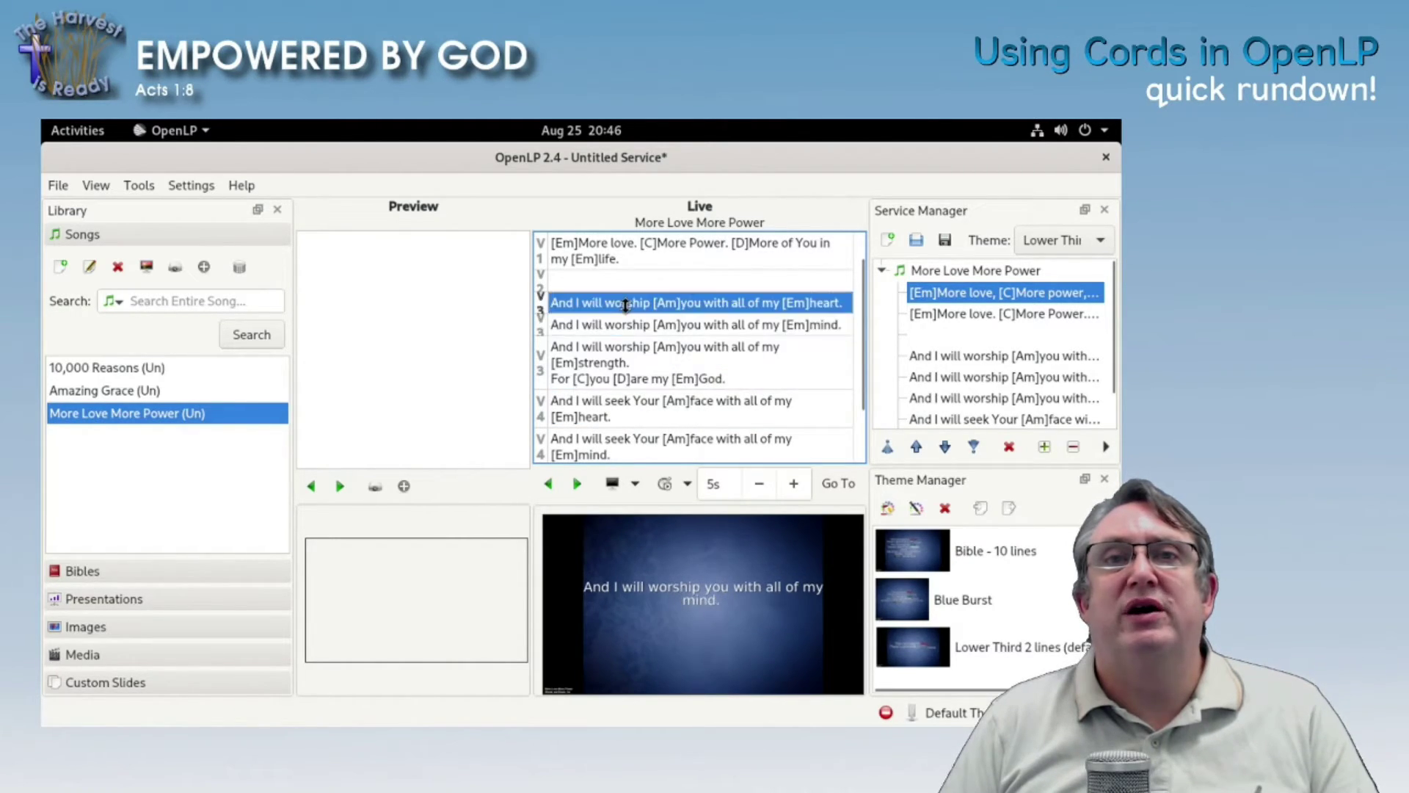
In Firefox, reload the failed OpenLP Stage View tab so the live song appears with chords
key(alt+Tab)
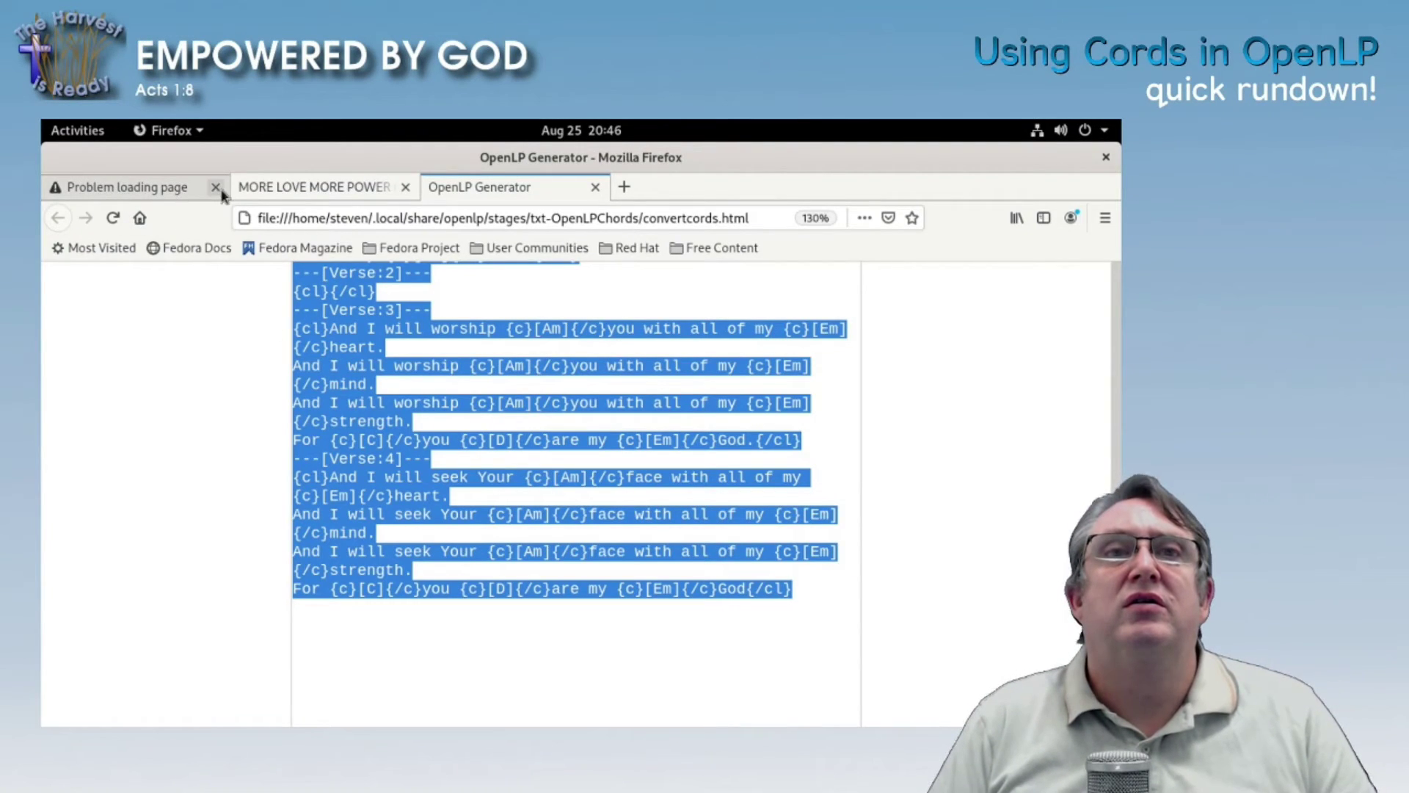
click(173, 188)
click(112, 218)
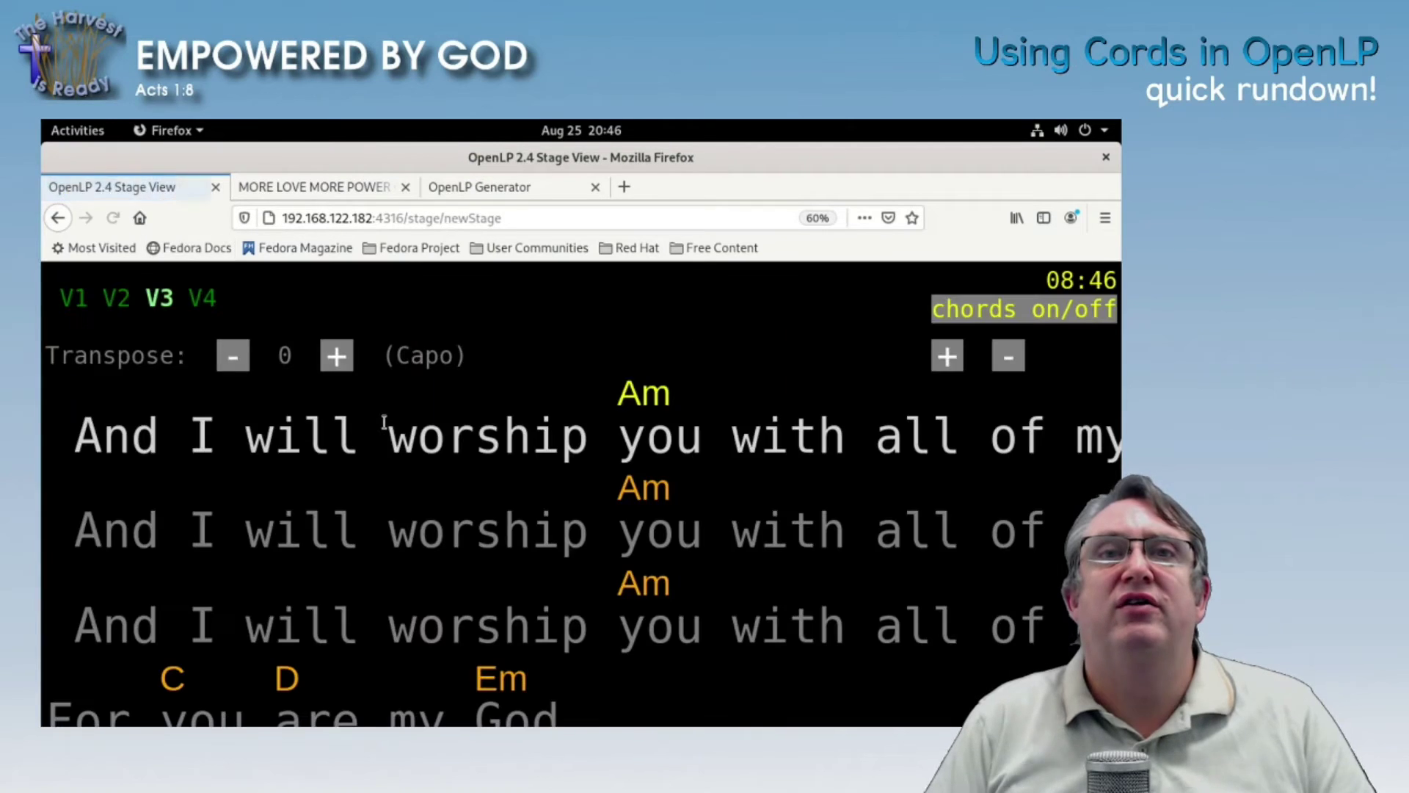
Reduce the stage view font size by two steps and transpose the chords up one semitone
click(1009, 356)
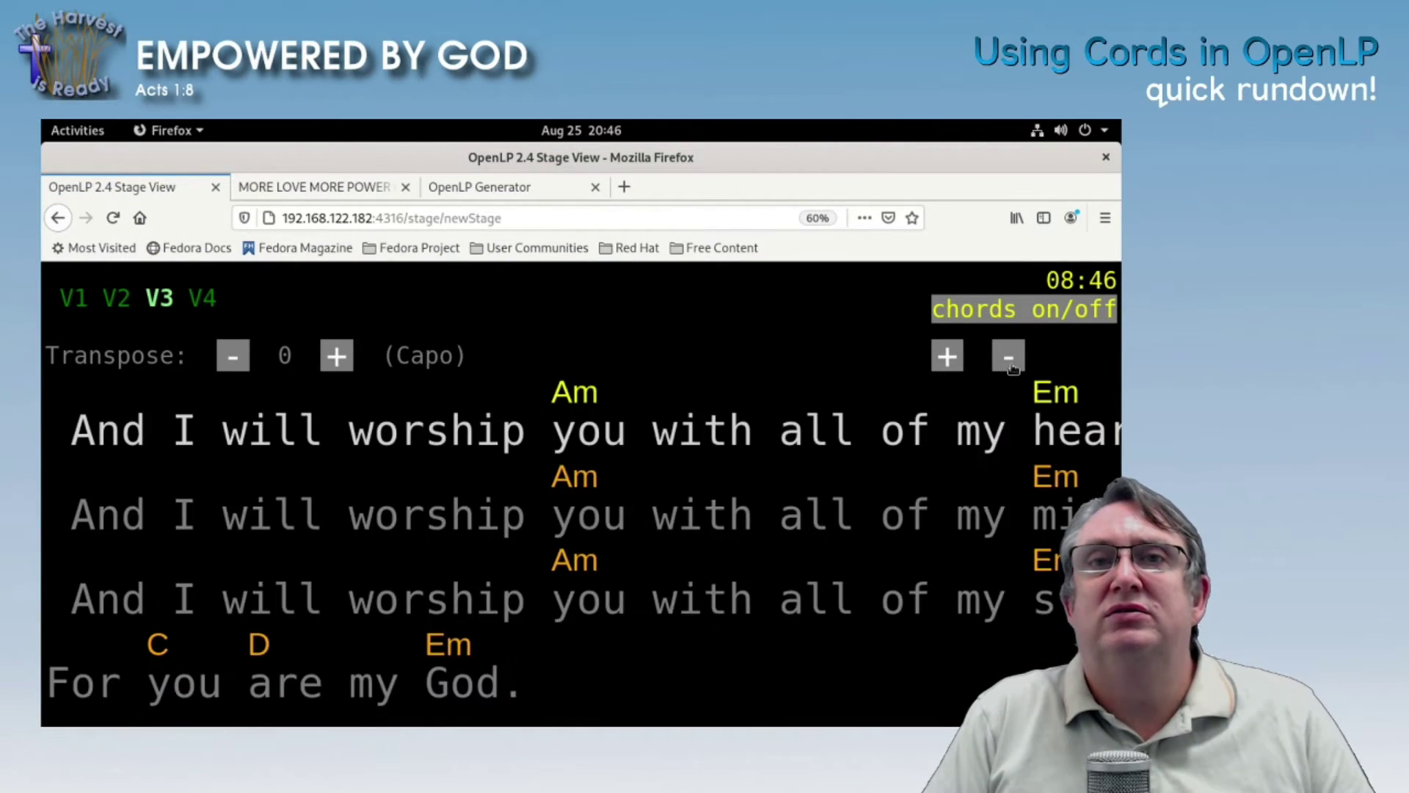
click(1009, 357)
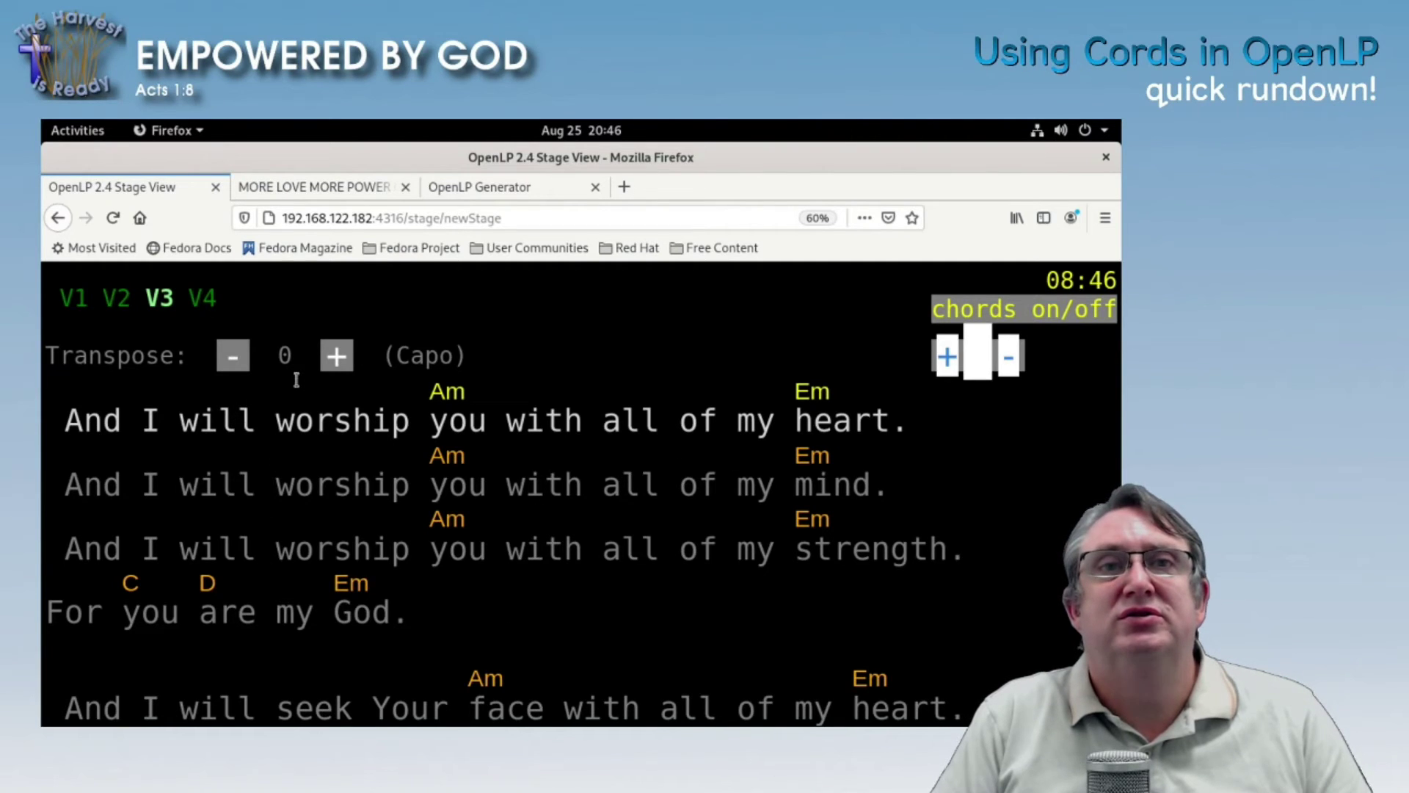
click(336, 357)
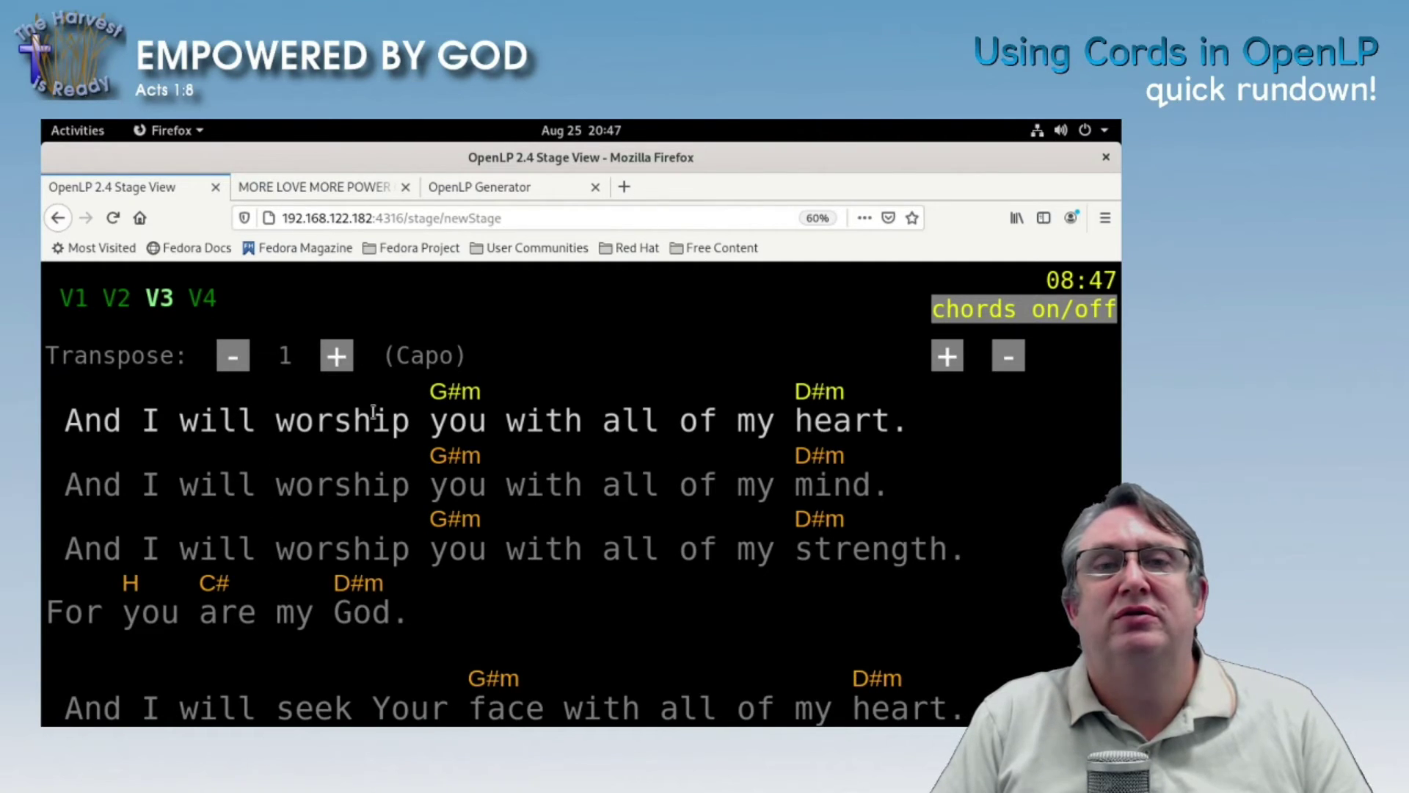